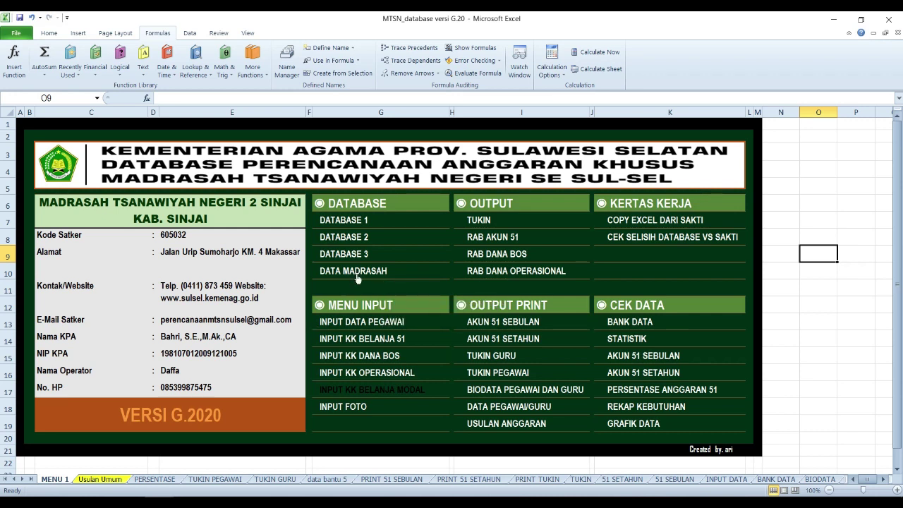
- Open the DATA MADRASAH sheet from the main menu and choose 605032 as the K. SATKER code
click(358, 277)
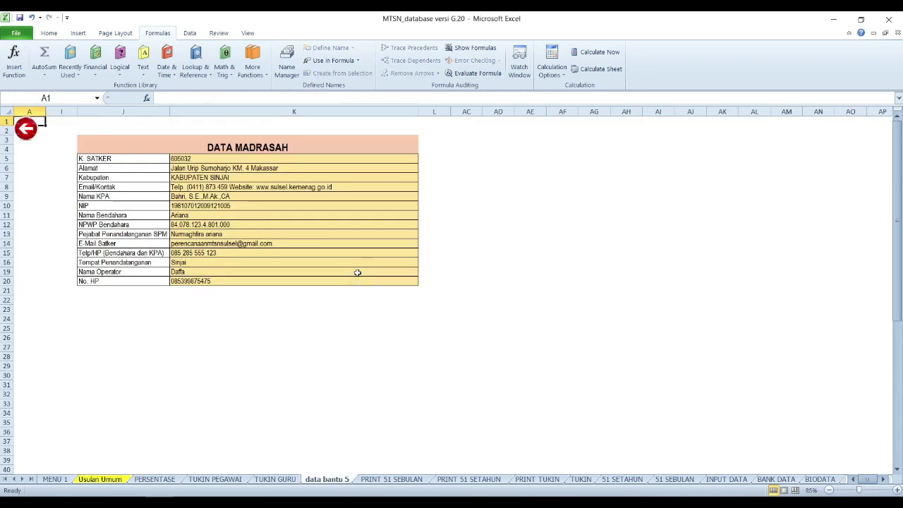
click(234, 159)
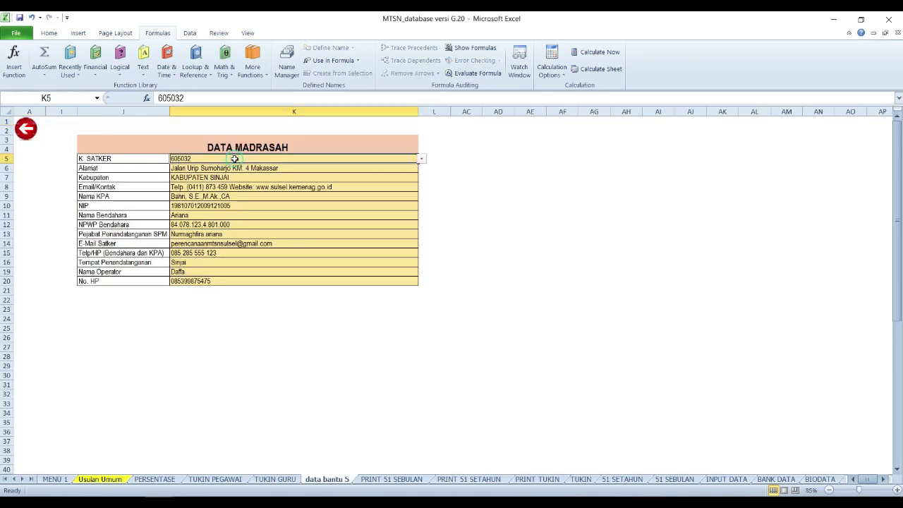
click(421, 162)
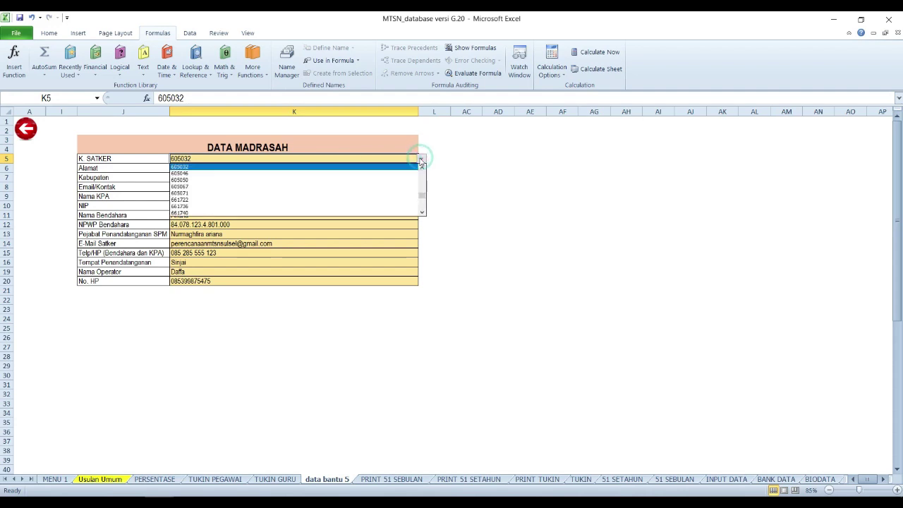
click(383, 163)
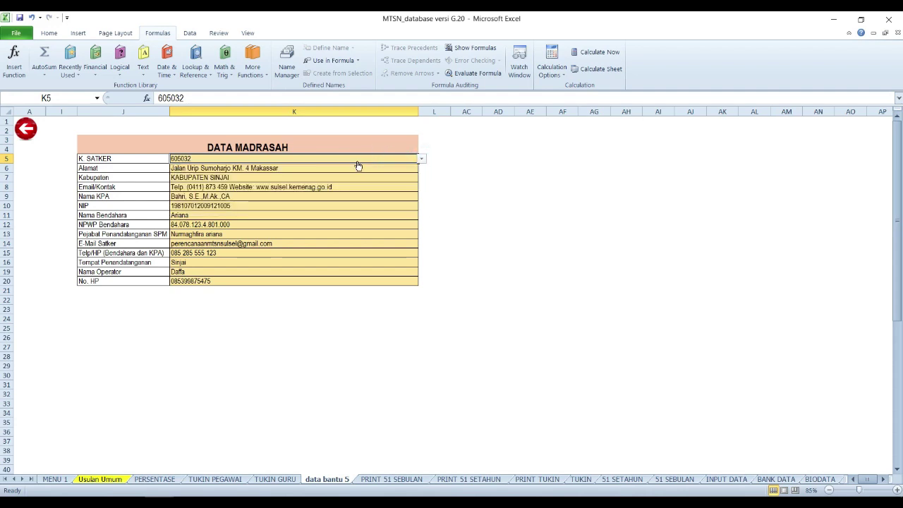
- Try 425200 as the K. SATKER code in the school data table, and undo the entry
key(alt+Down)
click(291, 163)
text(425200)
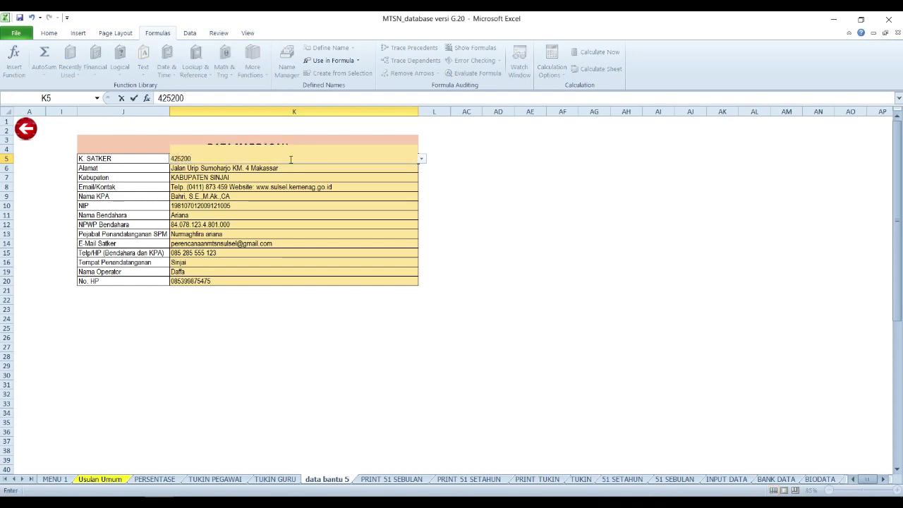
key(Return)
click(290, 159)
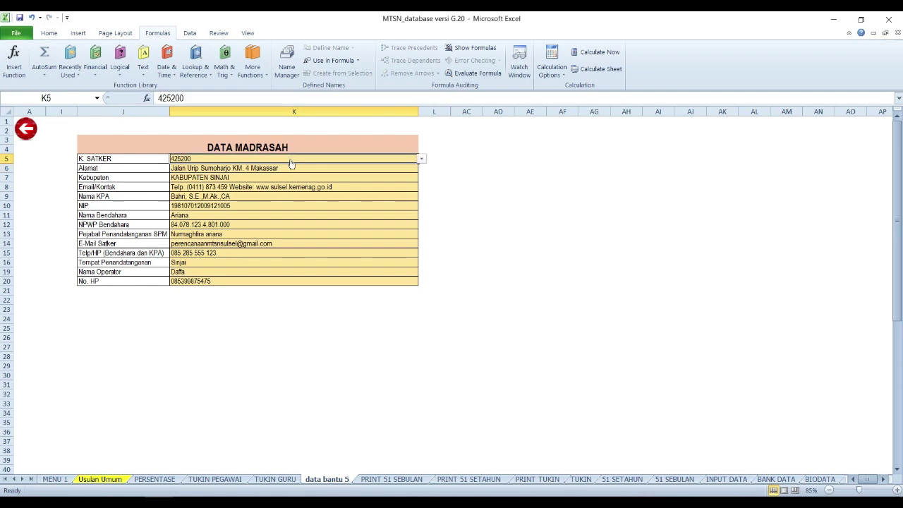
key(ctrl+z)
- Examine the school data fields from K. SATKER to No. HP in the DATA MADRASAH table
key(Down)
key(Down)
key(Down)
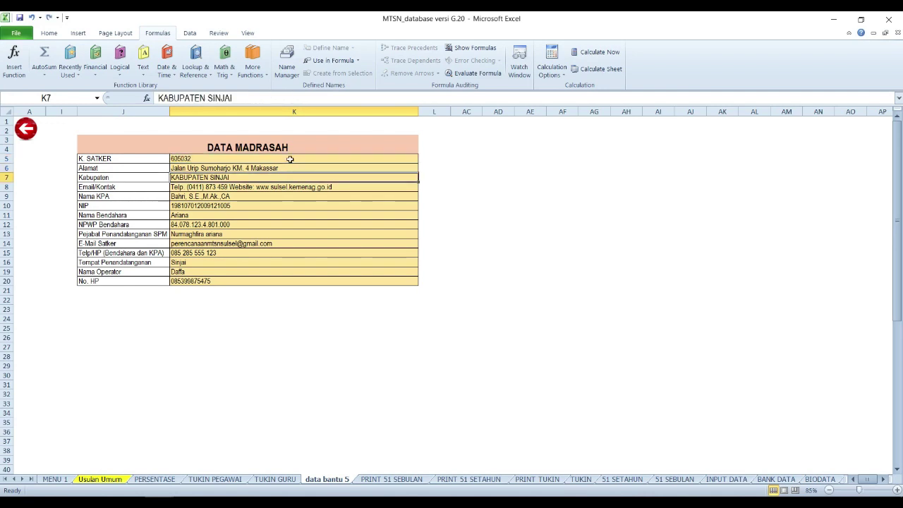
key(Up)
key(Up)
key(Up)
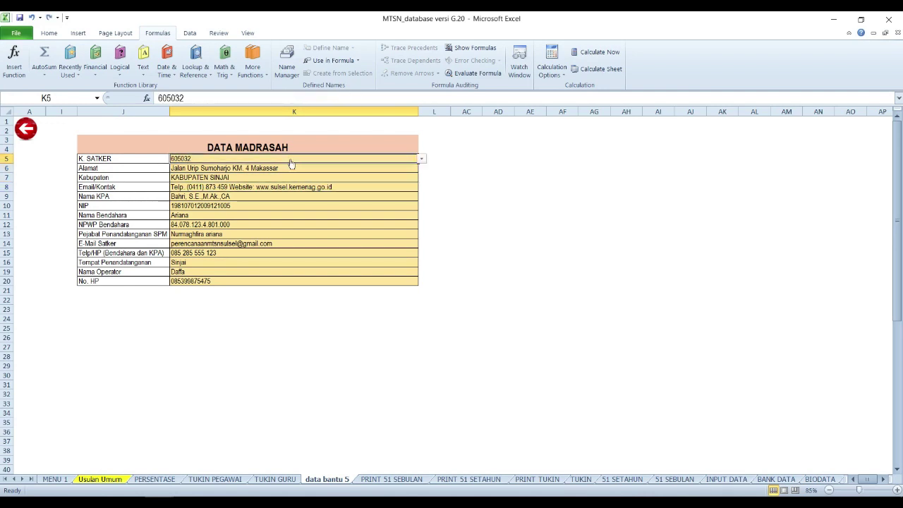
key(Down)
key(Down)
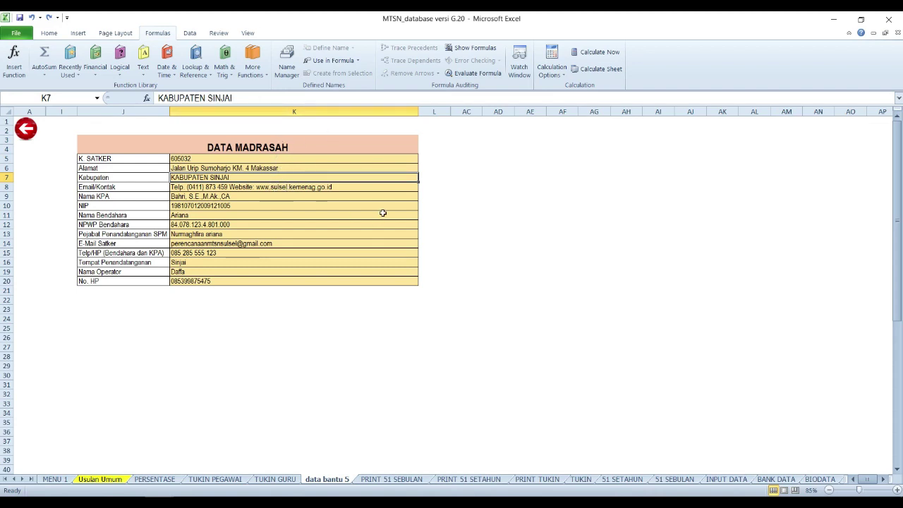
drag(434, 111, 457, 126)
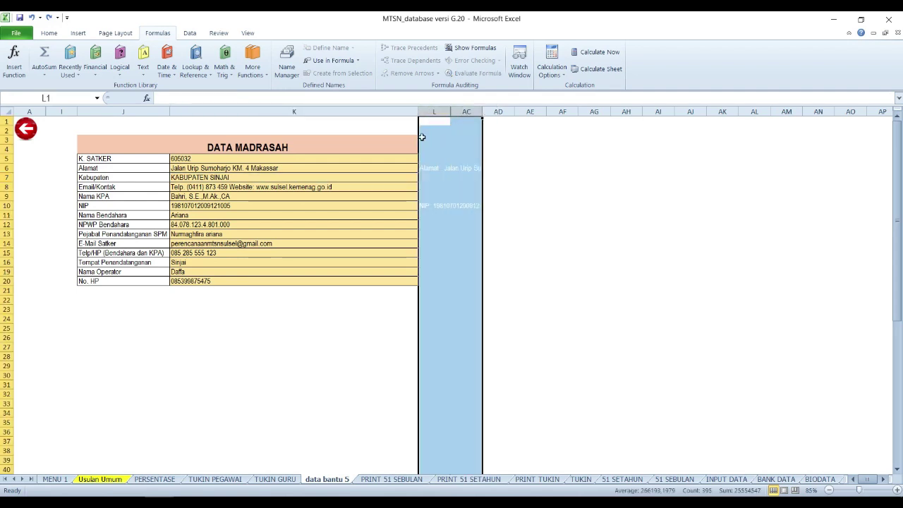
click(389, 139)
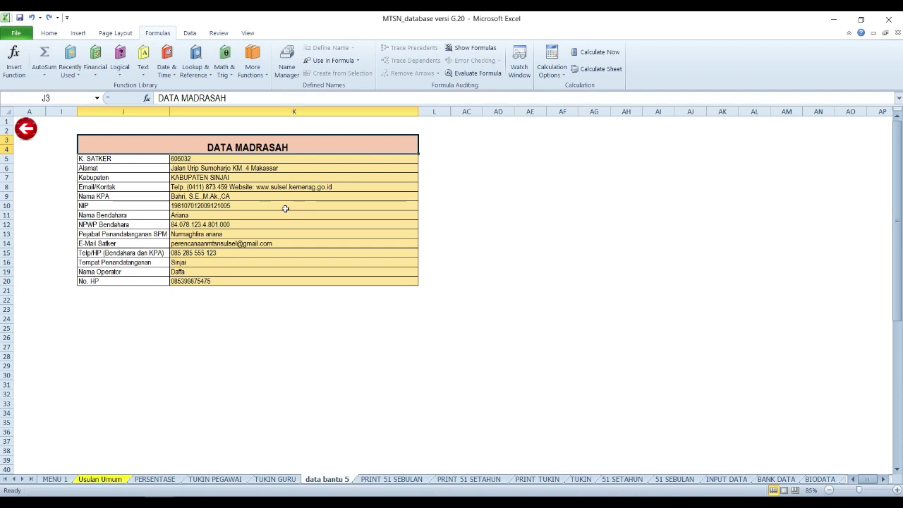
click(223, 198)
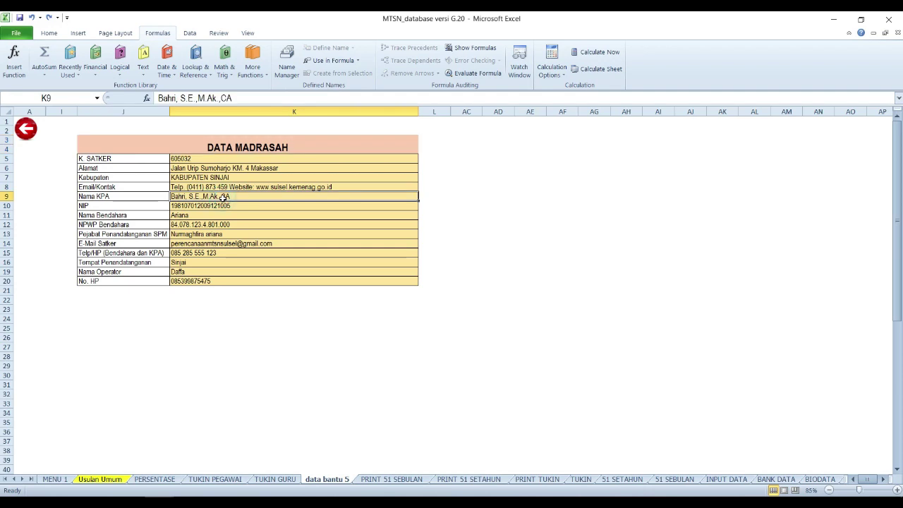
drag(227, 162, 226, 278)
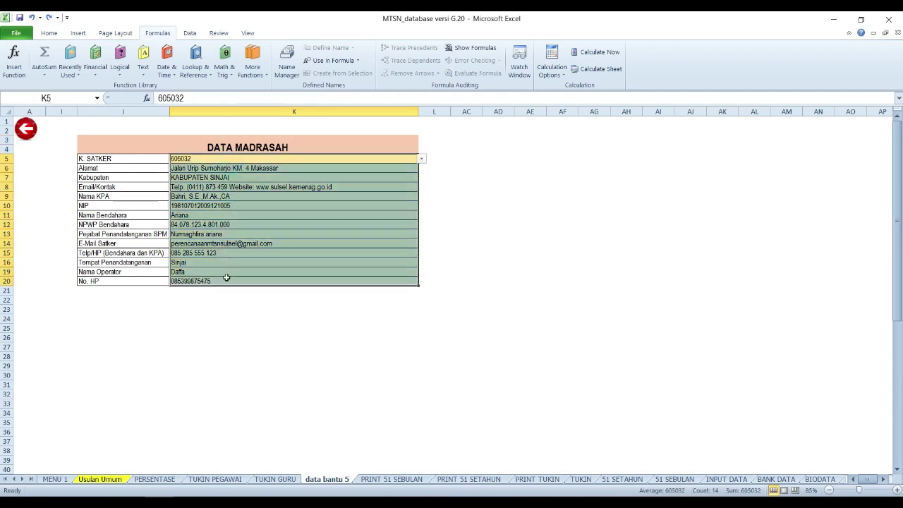
- Check the school profile on the main menu, and return to the DATA MADRASAH sheet to review its filled-in fields
click(25, 129)
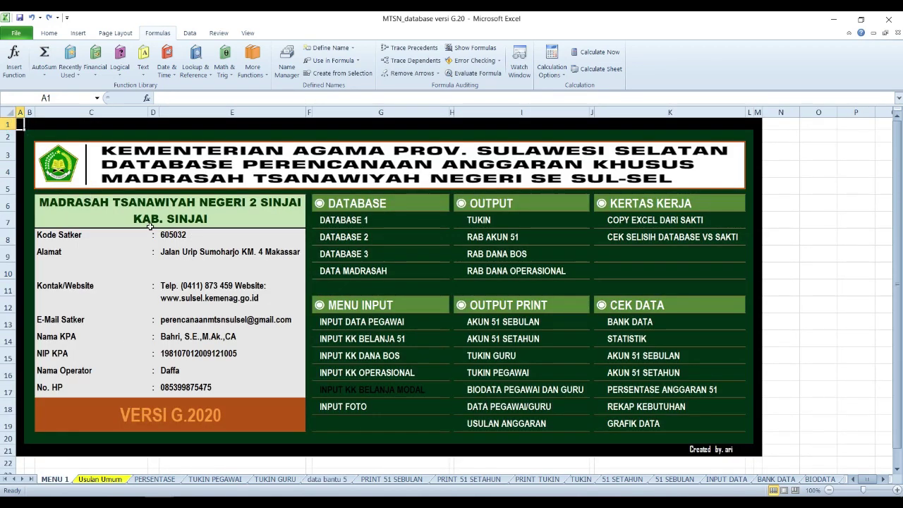
click(332, 272)
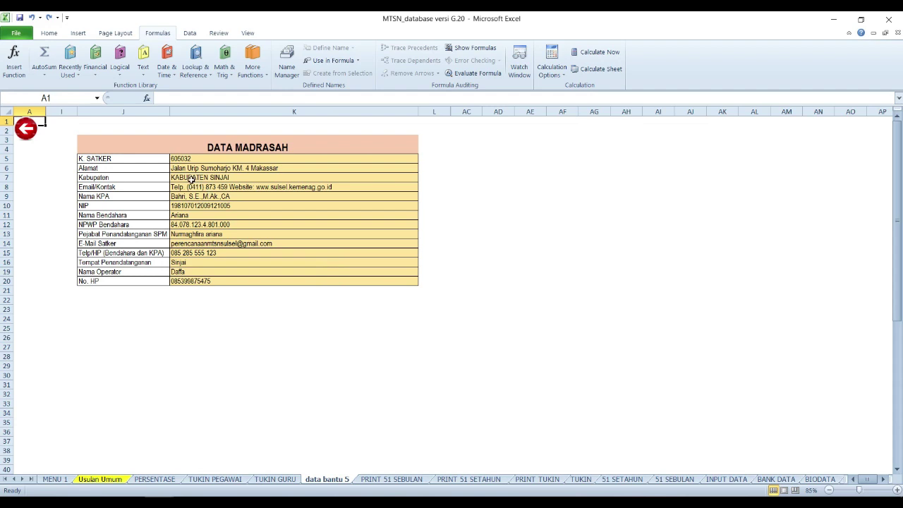
drag(209, 168, 207, 268)
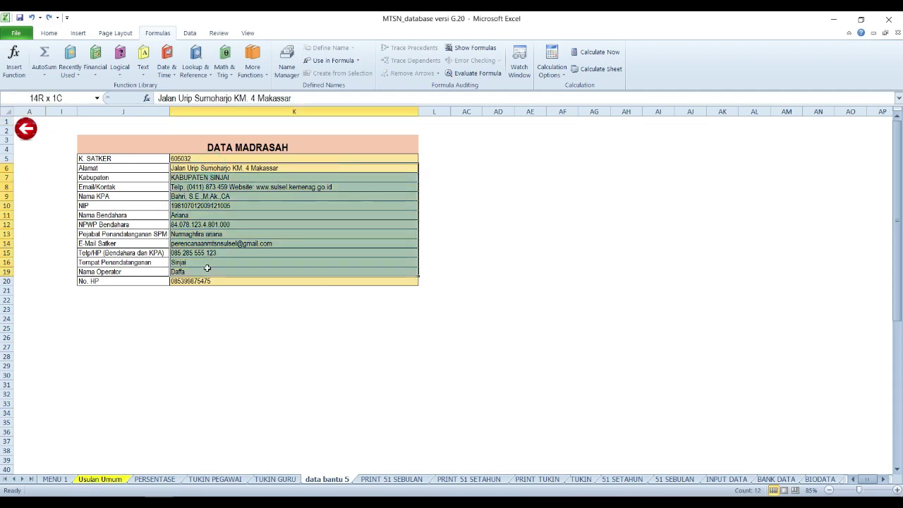
drag(219, 157, 217, 272)
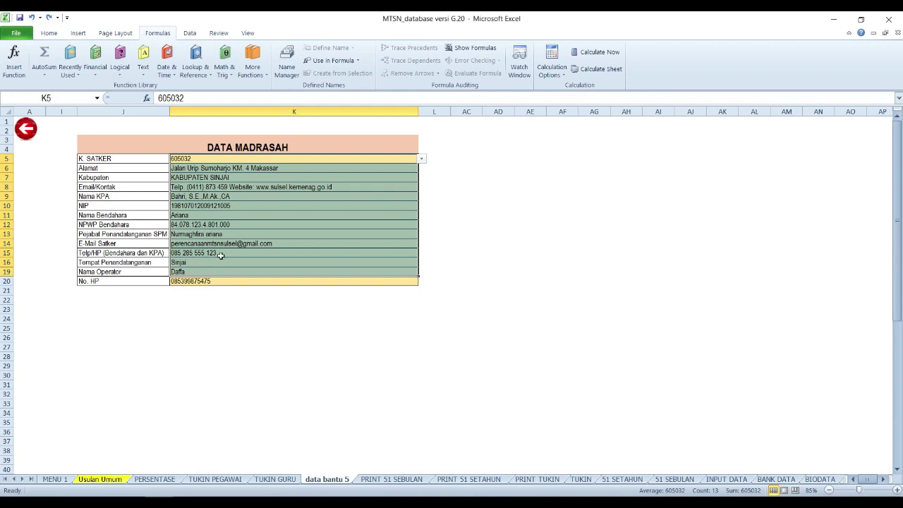
click(220, 198)
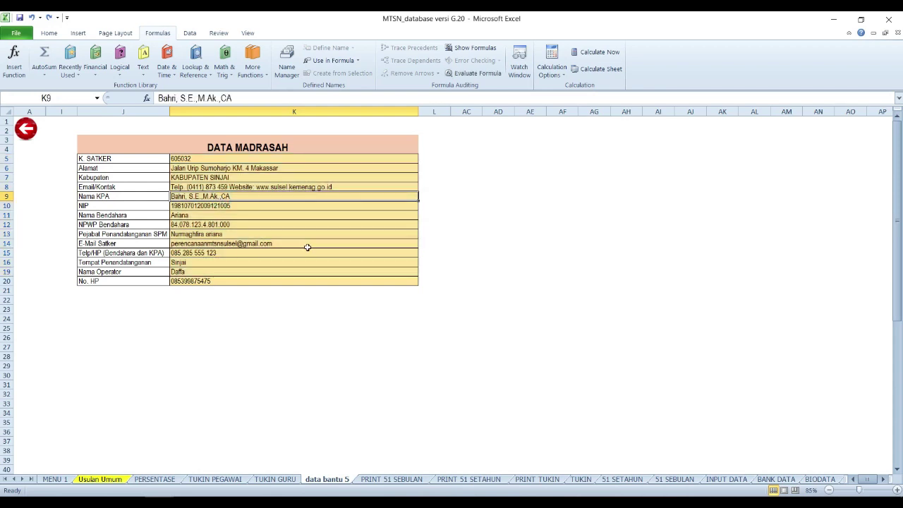
drag(233, 160, 229, 282)
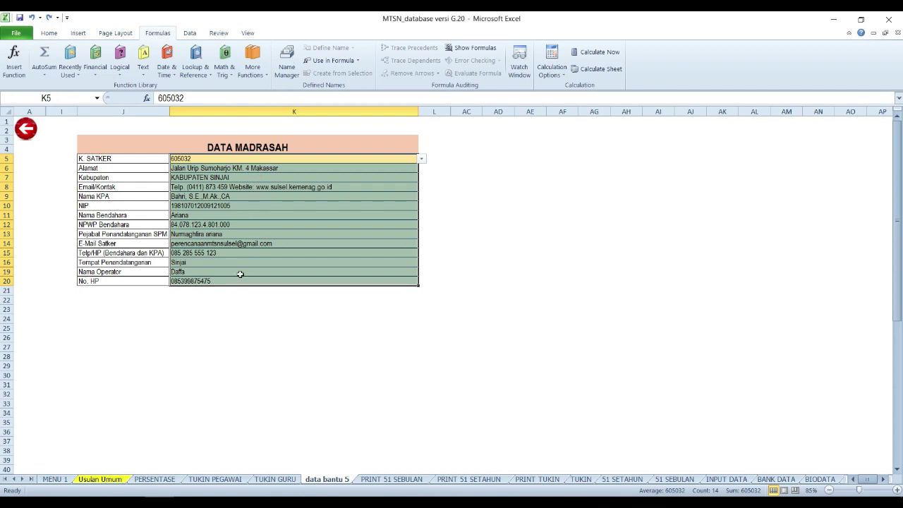
- Open the INPUT DATA PEGAWAI table from the main menu and examine its columns, ending at the first NIP cell
click(26, 130)
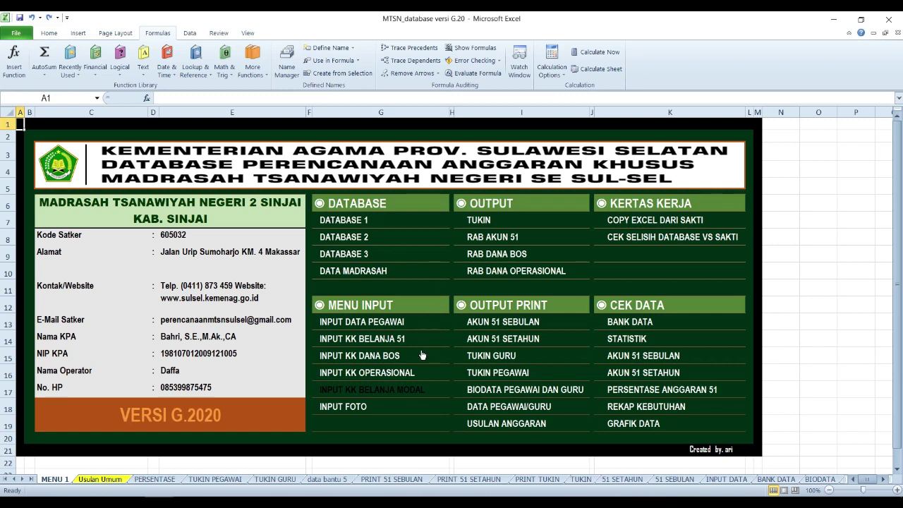
click(379, 324)
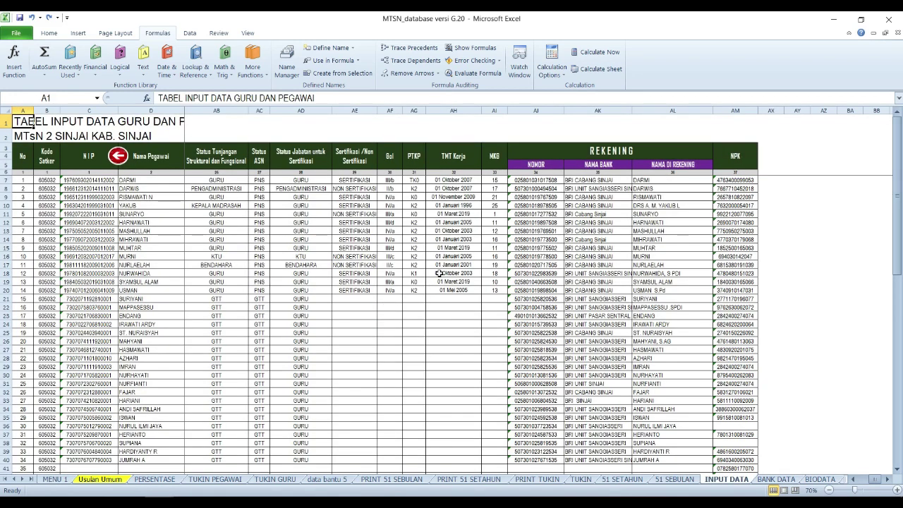
click(422, 239)
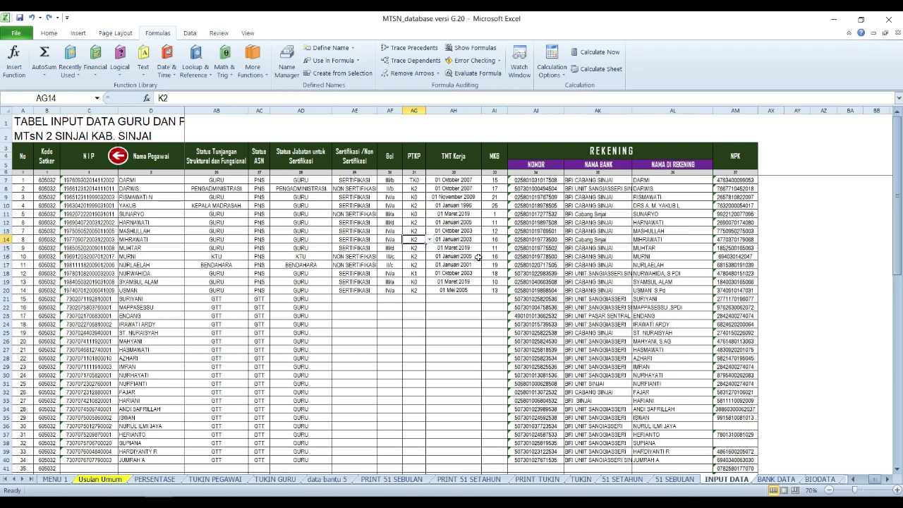
click(219, 215)
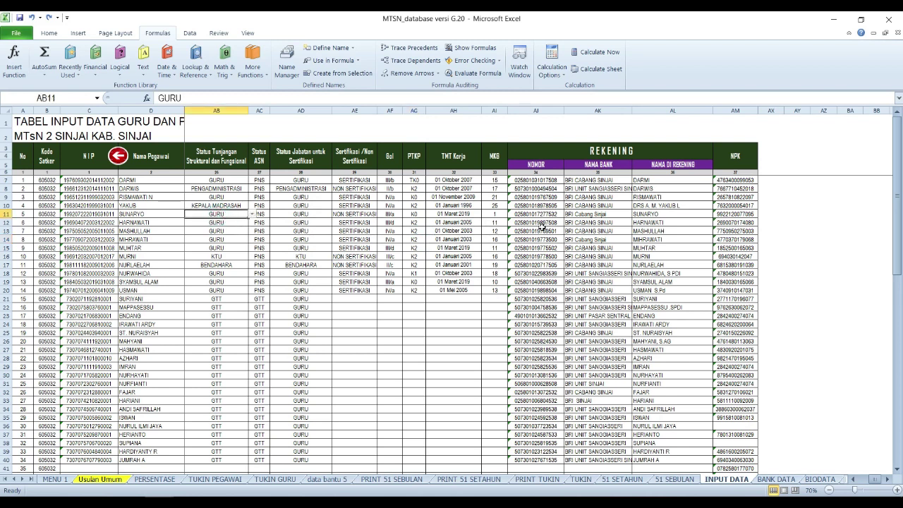
click(853, 478)
drag(856, 482, 857, 482)
click(293, 290)
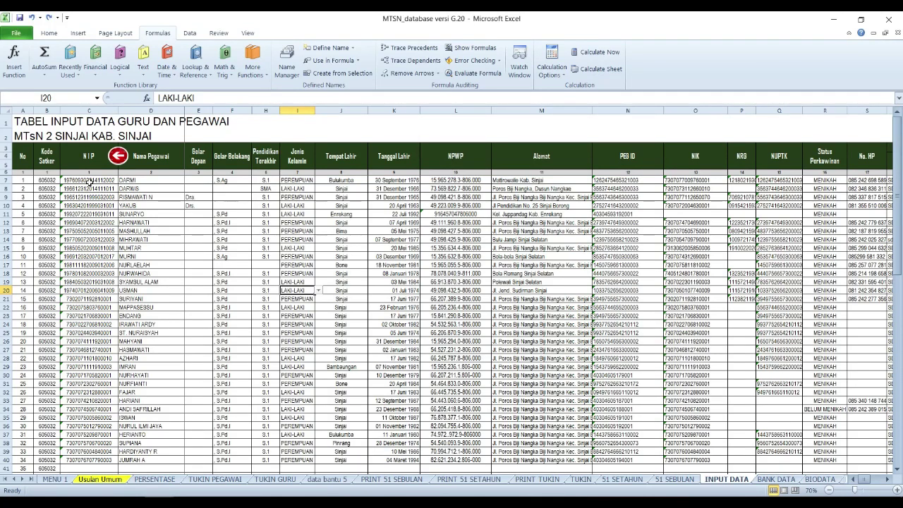
click(90, 181)
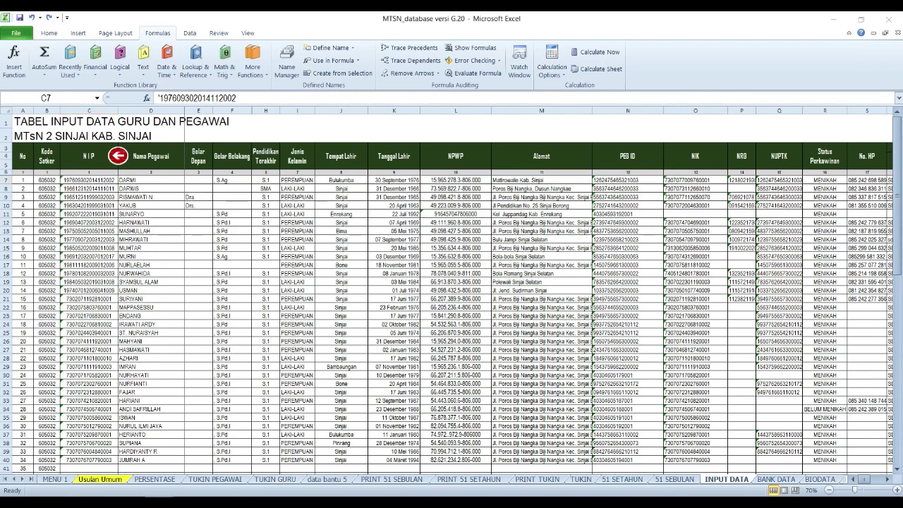
- Switch to the 605032_MTSN_database versi 4.F.20 workbook and copy the employee records C7:AM40 from its INPUT DATA sheet
mouse_move(202, 475)
click(228, 461)
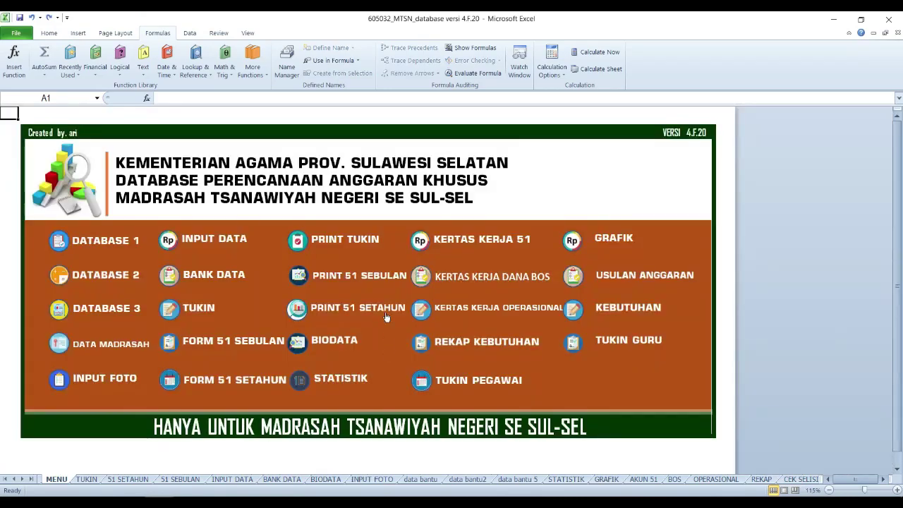
click(186, 244)
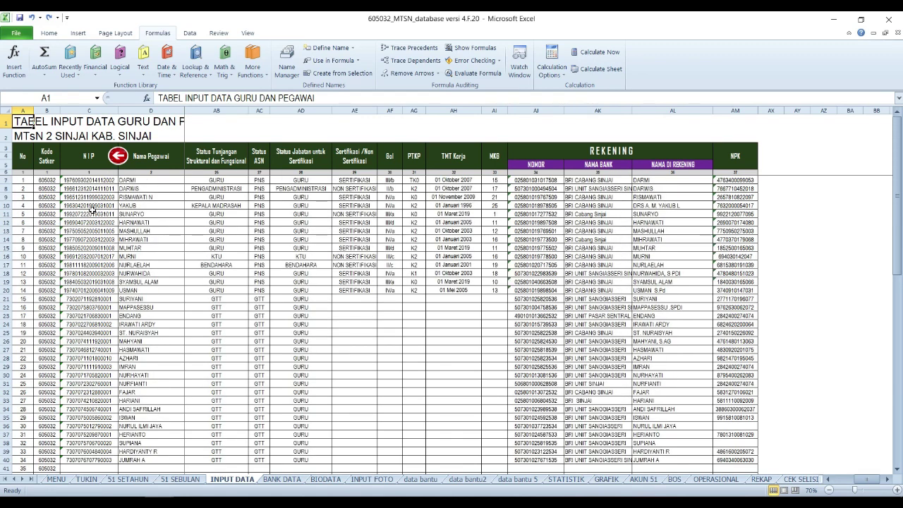
drag(63, 181, 189, 289)
drag(487, 367, 833, 321)
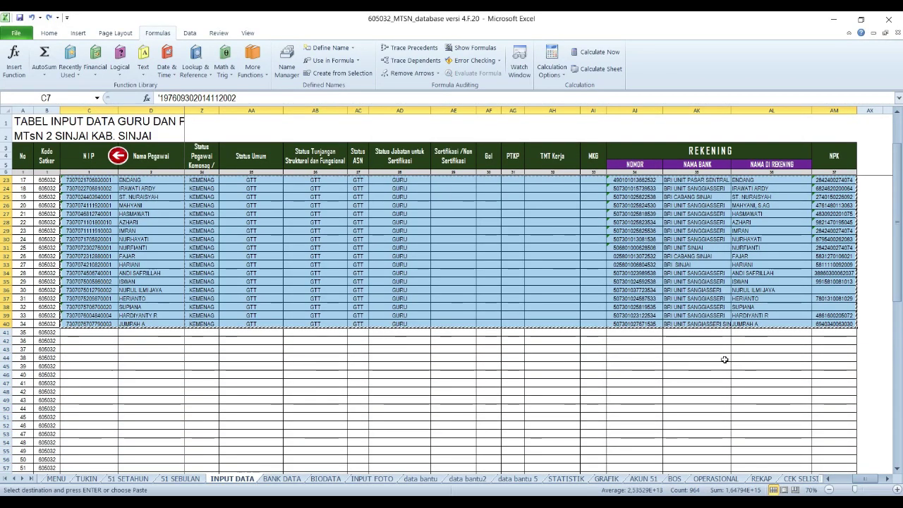
- Switch back to MTSN_database versi G.20 and paste the copied employee records as values at C7 of the INPUT DATA sheet
click(84, 502)
click(85, 485)
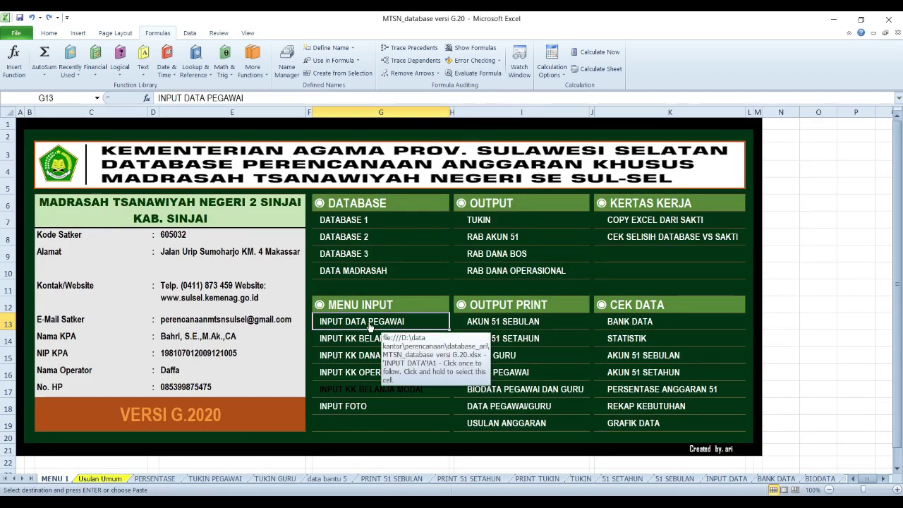
click(370, 327)
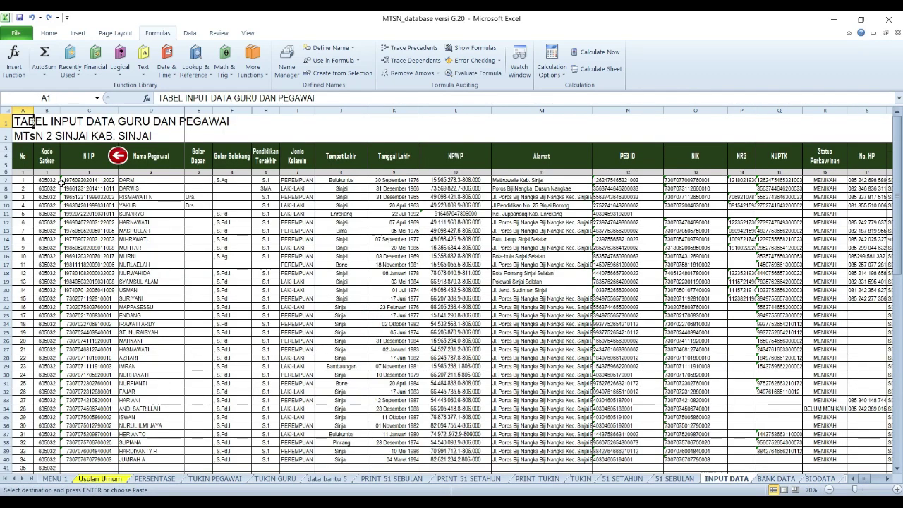
right_click(62, 180)
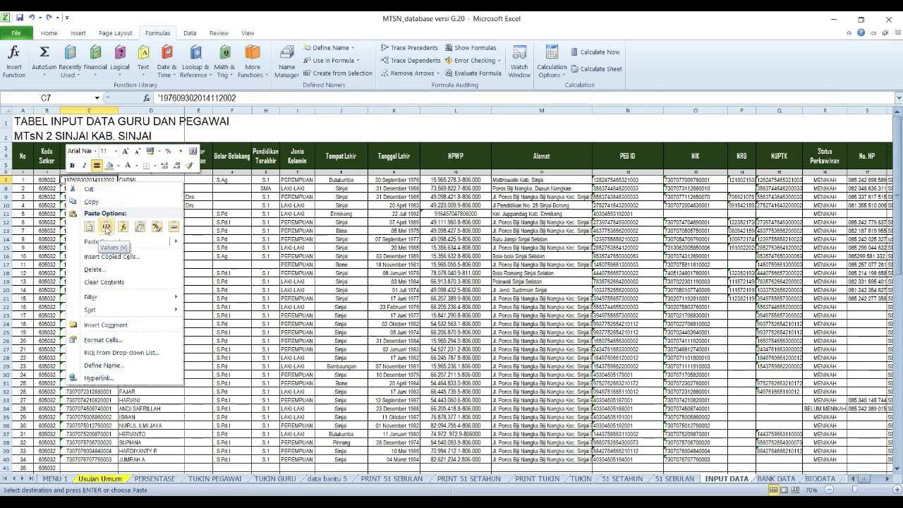
click(106, 228)
click(361, 298)
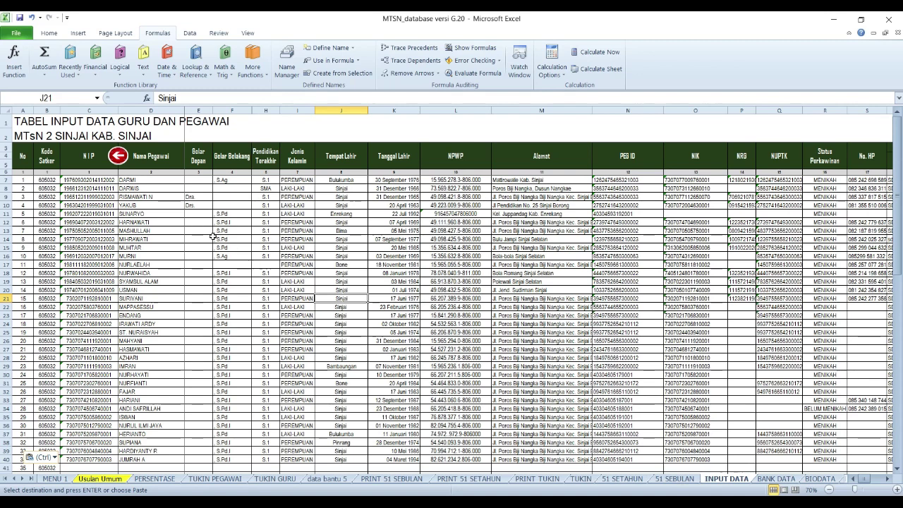
- View the CEK SELISIH DATABASE VS SAKTI comparison sheet and return to the main menu
click(121, 161)
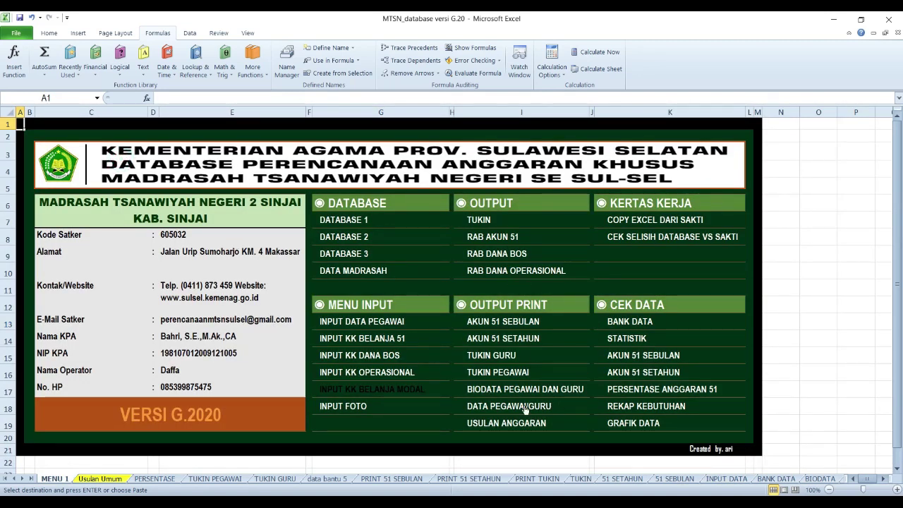
click(638, 241)
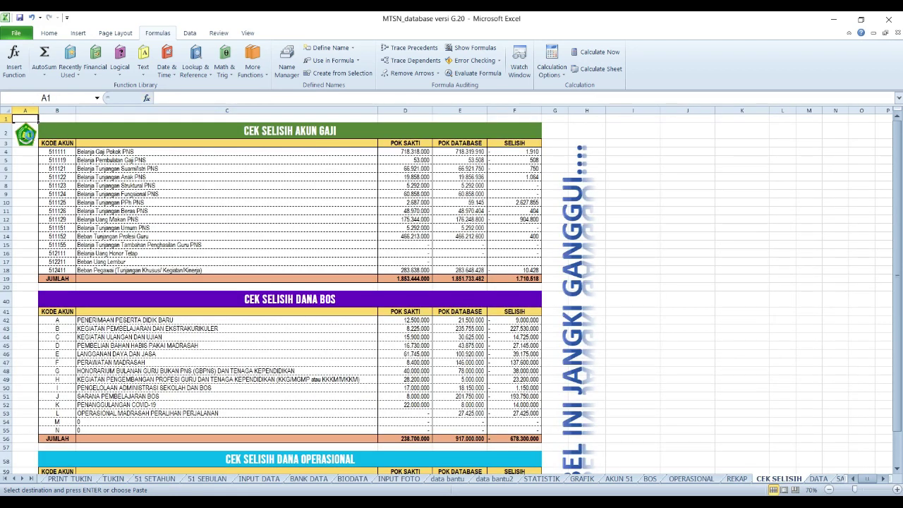
click(26, 135)
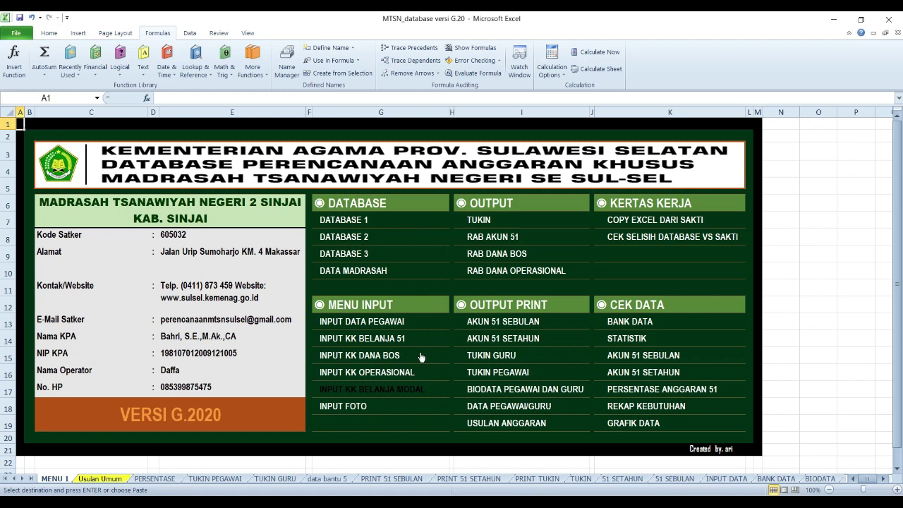
- Open the INPUT KK BELANJA 51 sheet from the main menu and examine its account rows from 511152 downward
click(353, 345)
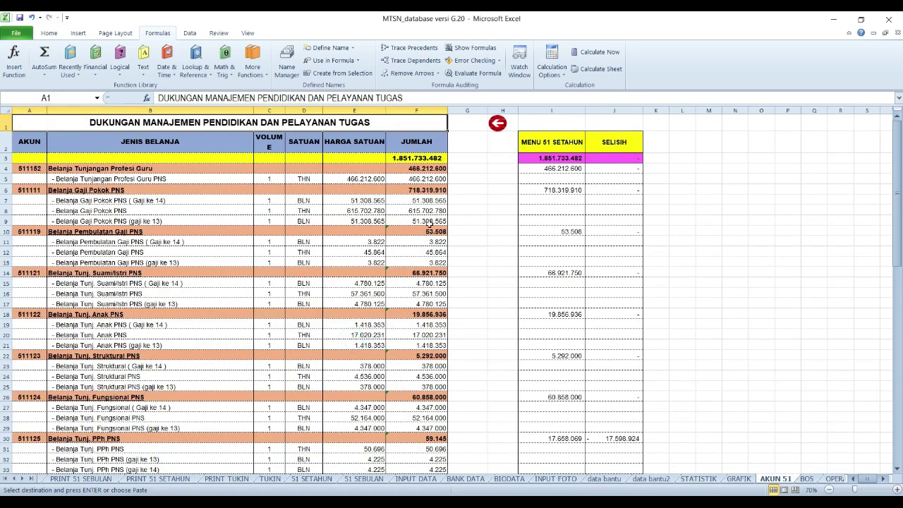
click(381, 189)
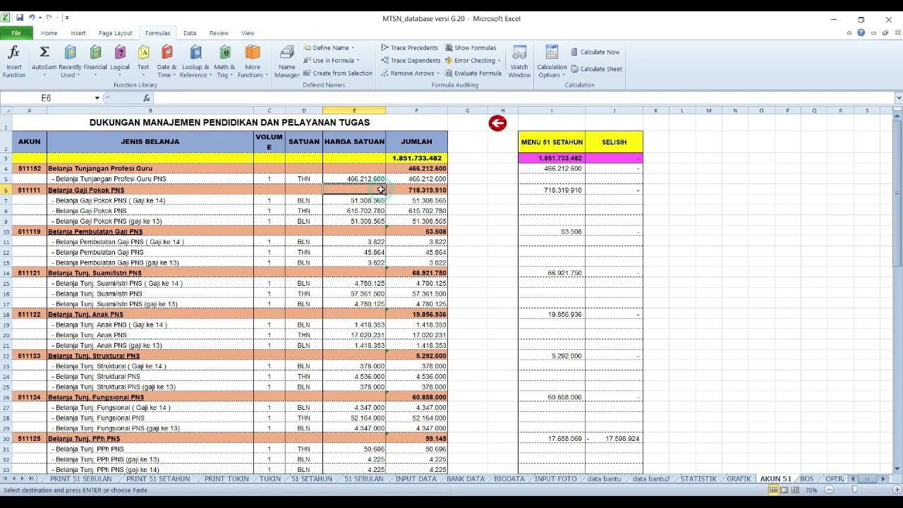
click(216, 189)
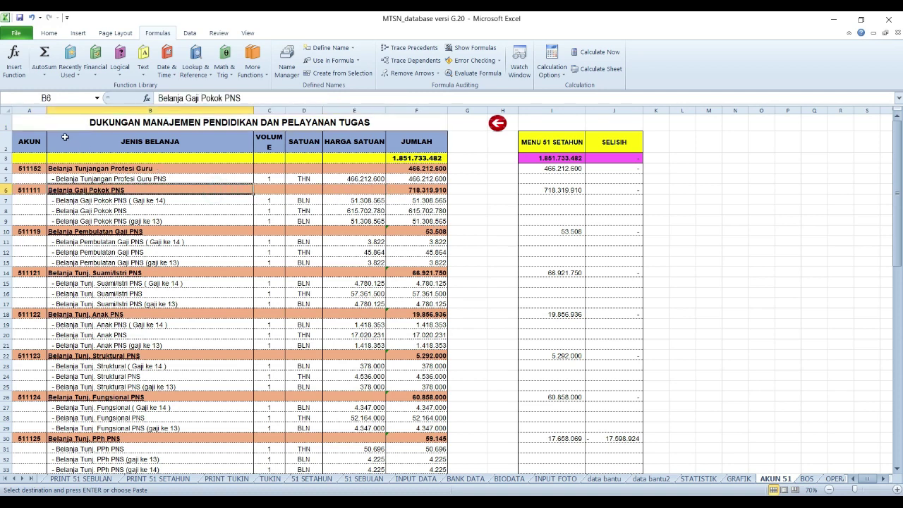
scroll(572, 213, down, 4)
scroll(571, 213, up, 4)
drag(33, 167, 409, 277)
scroll(432, 280, down, 4)
scroll(434, 281, down, 6)
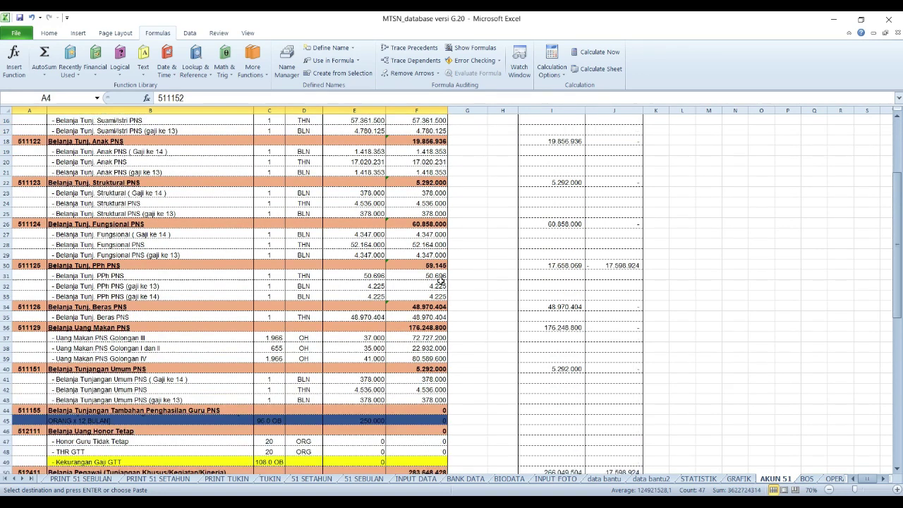
- Examine the SELISIH differences for accounts 511125 and 512411 against MENU 51 SETAHUN and return to the main menu
click(617, 316)
scroll(618, 315, up, 3)
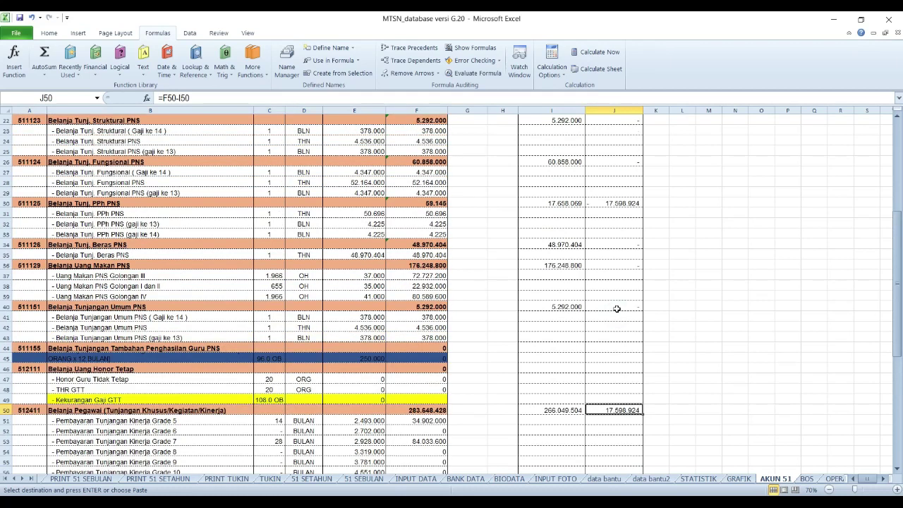
click(620, 203)
scroll(634, 274, down, 3)
scroll(636, 276, down, 1)
click(634, 286)
scroll(633, 287, up, 4)
scroll(634, 287, up, 2)
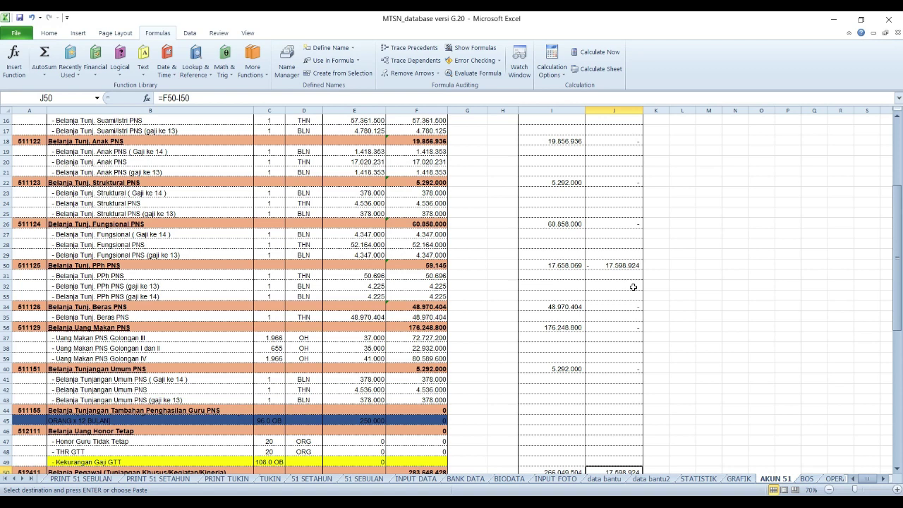
scroll(632, 287, down, 7)
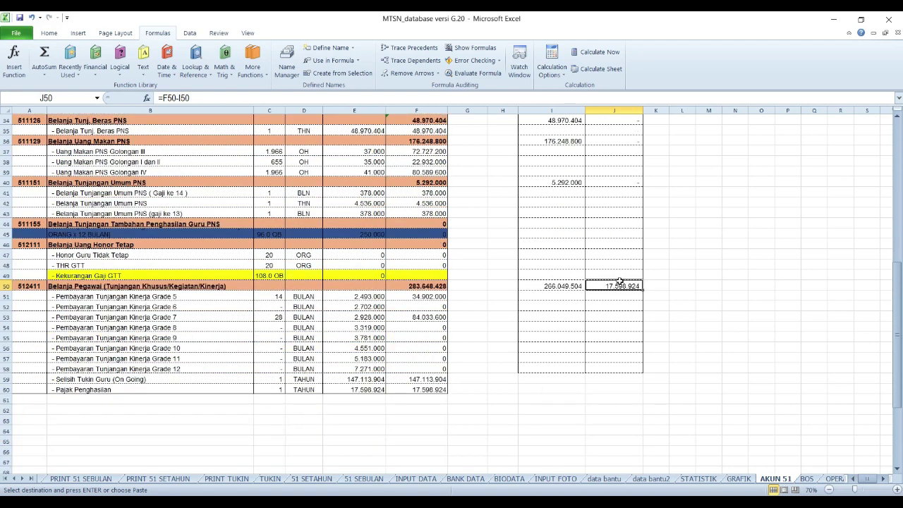
scroll(619, 280, up, 12)
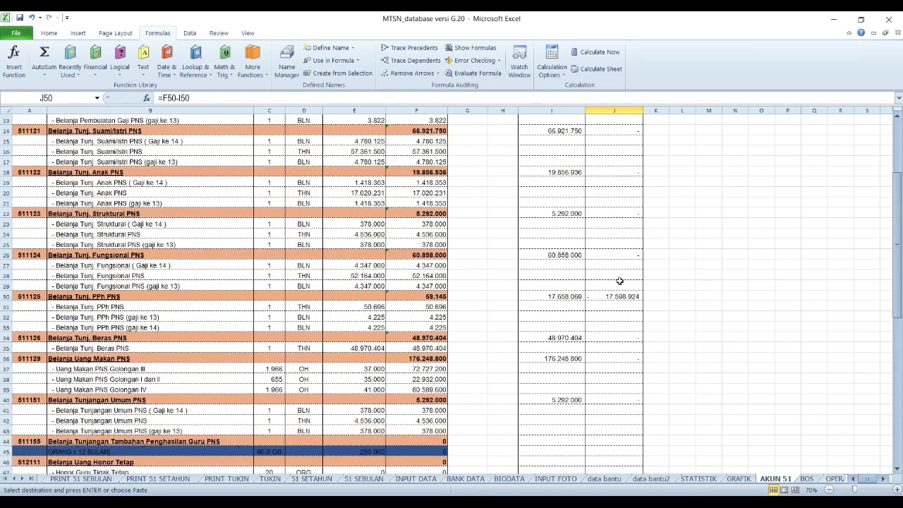
click(558, 168)
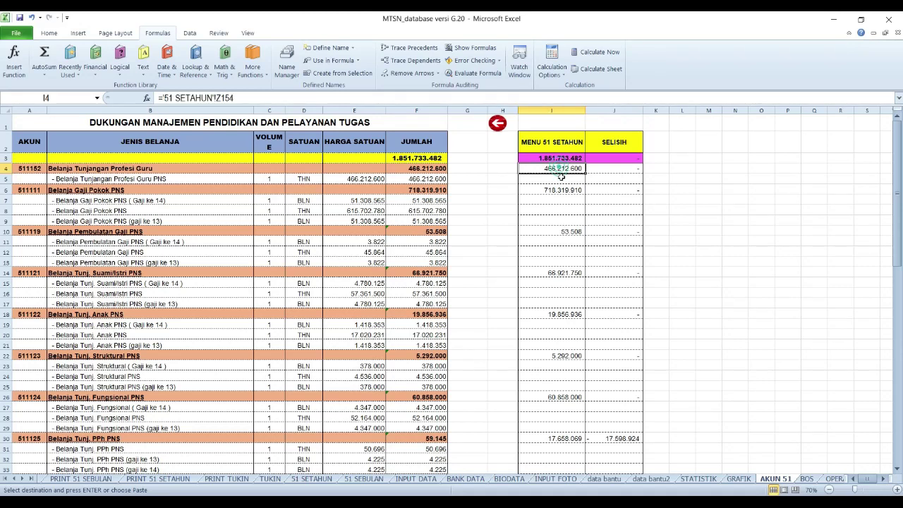
click(498, 125)
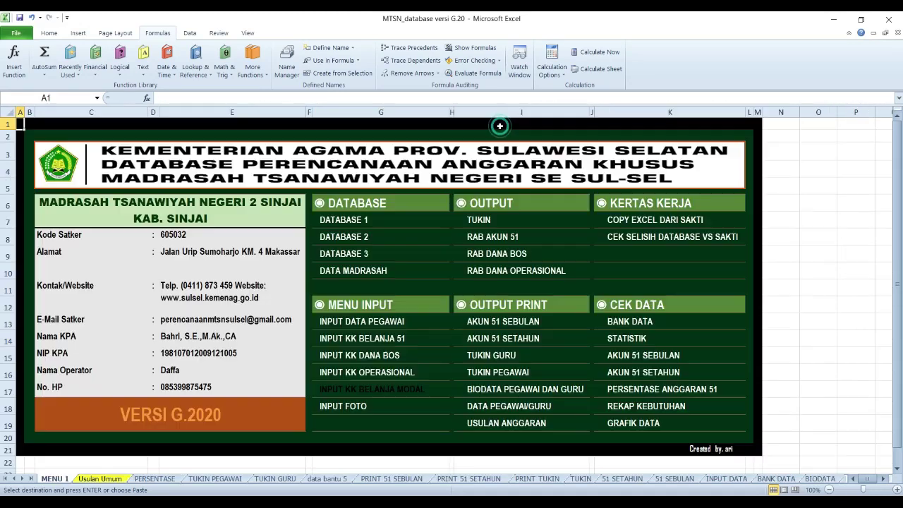
- Open the INPUT KK DANA BOS sheet from the main menu
click(357, 358)
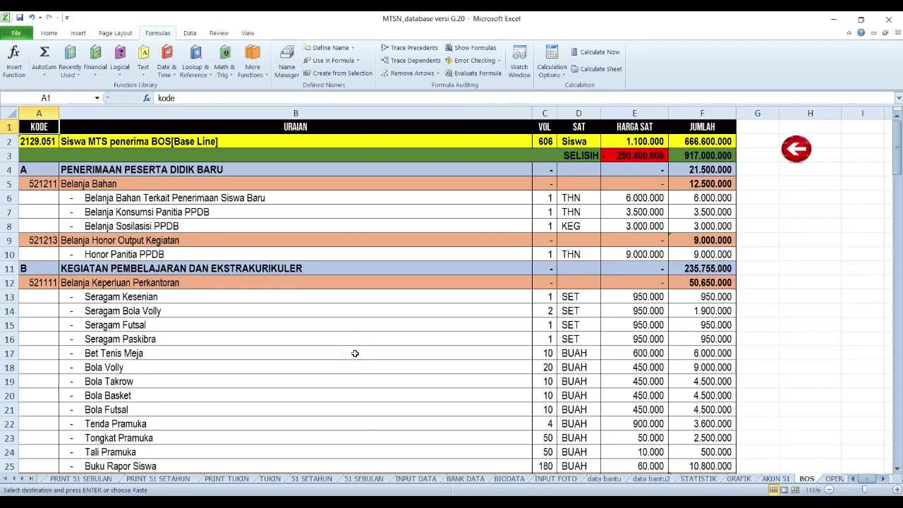
click(631, 212)
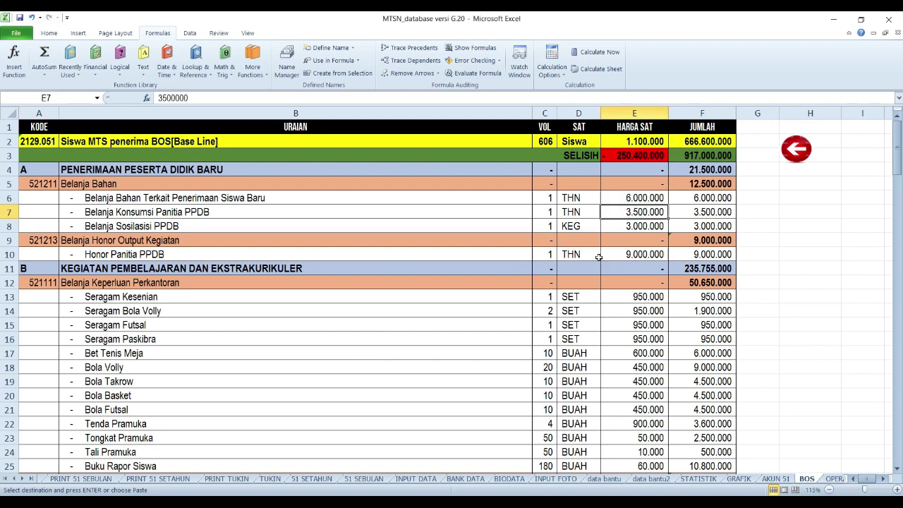
- Set the volume of the Siswa MTS penerima BOS row to 500 students
click(544, 141)
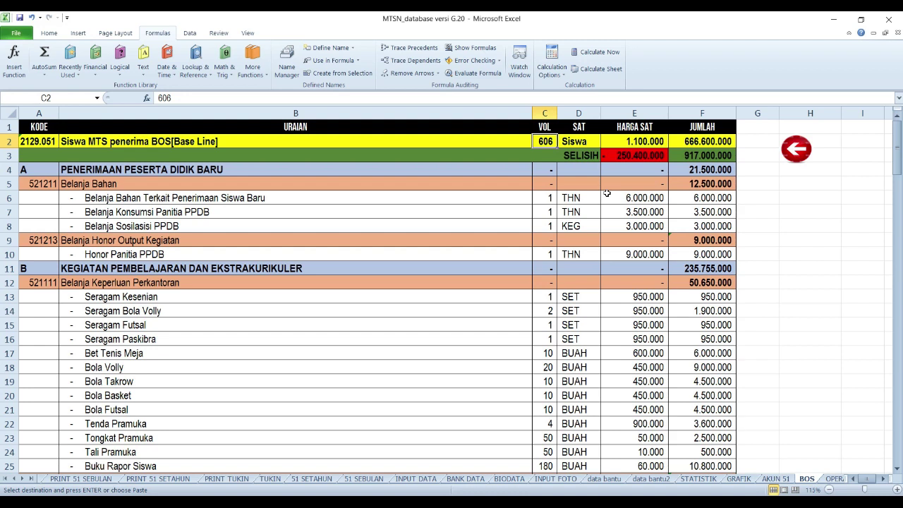
text(500)
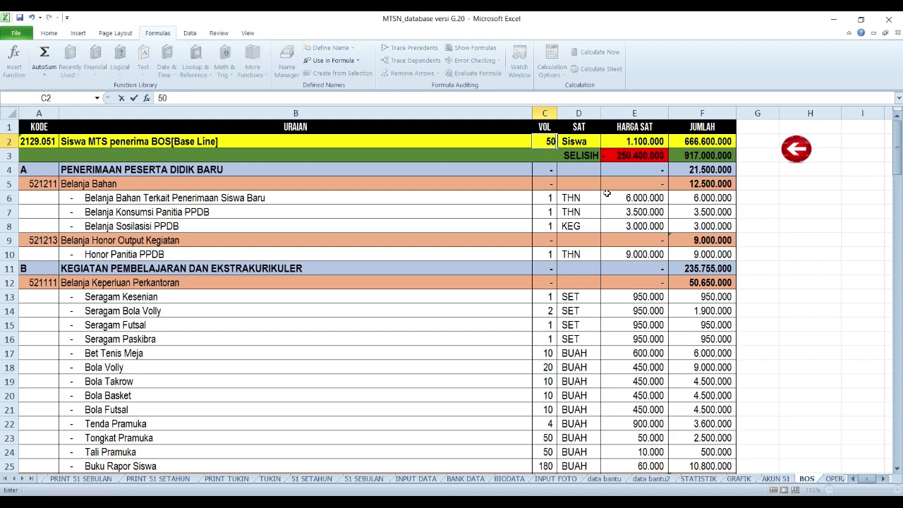
key(Return)
key(Up)
key(Right)
key(Right)
key(Right)
key(Right)
key(Right)
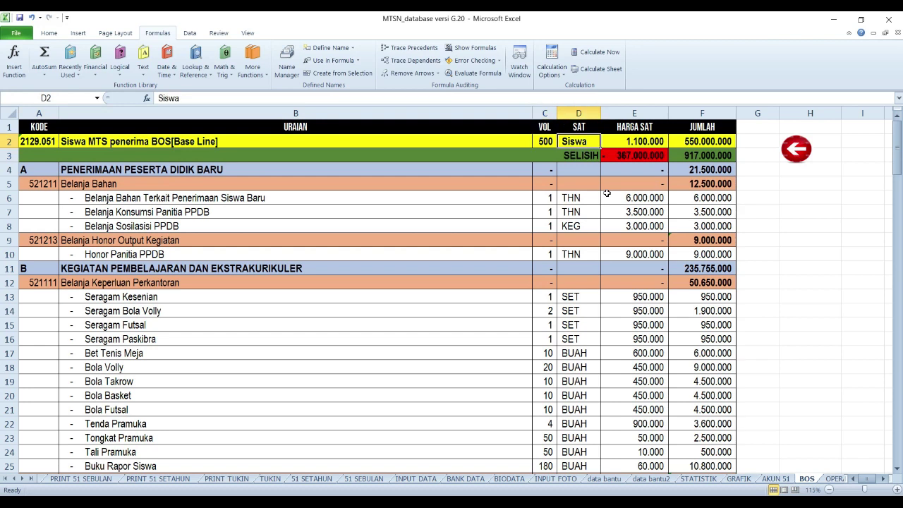
key(Down)
key(Up)
- Set the volume of the Siswa MTS penerima BOS row to 750 students
key(Left)
key(Left)
key(Left)
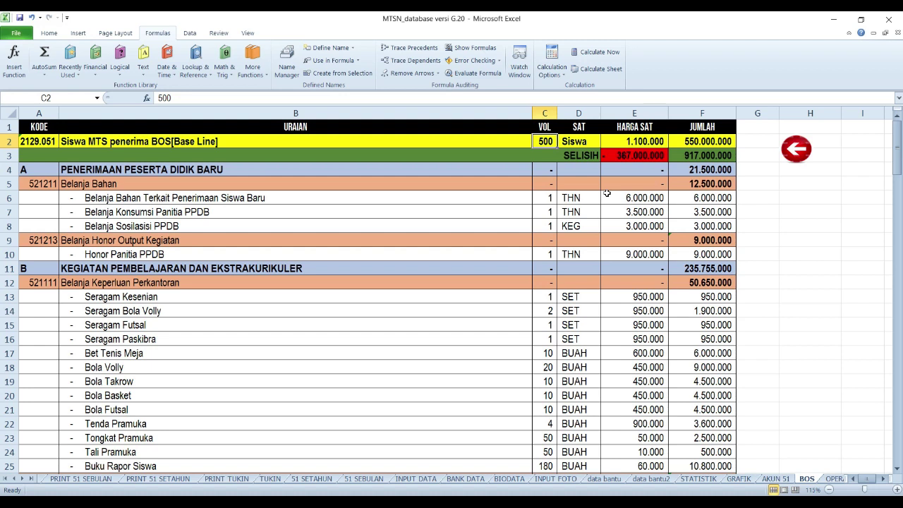
text(750)
key(Return)
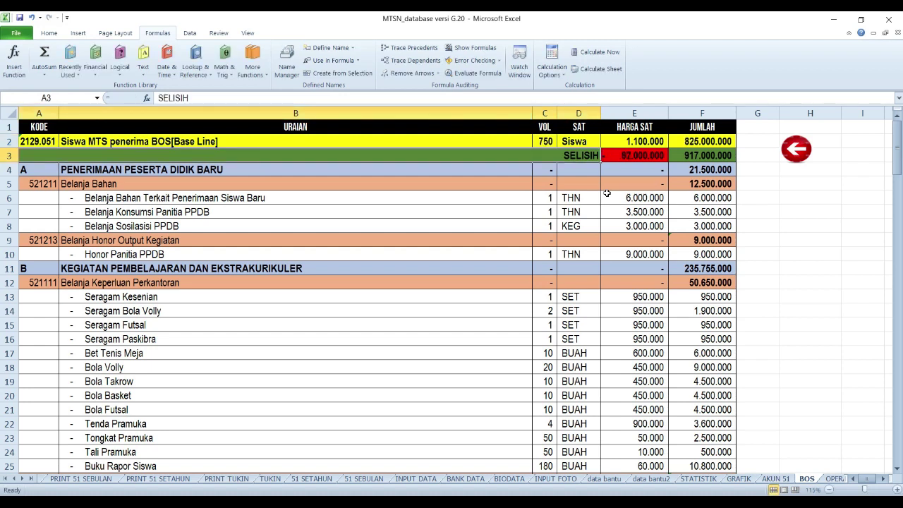
- Examine the SELISIH cell E3 and its formula beneath the BOS student row
key(Right)
key(Up)
key(Left)
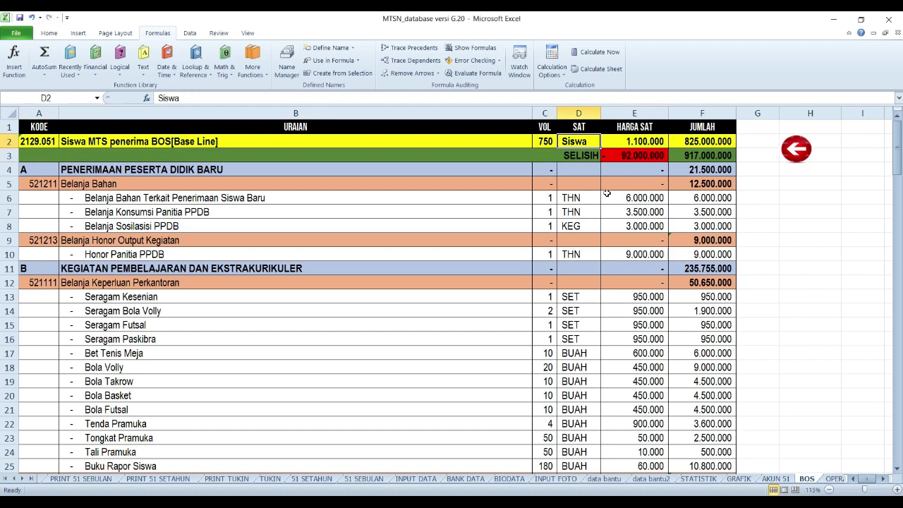
key(Down)
key(Right)
key(Left)
key(Right)
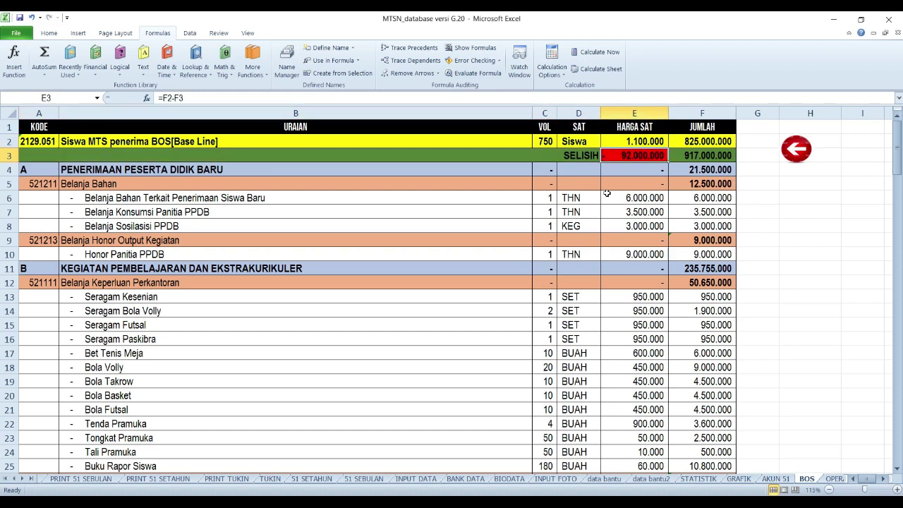
key(Left)
key(Up)
key(Left)
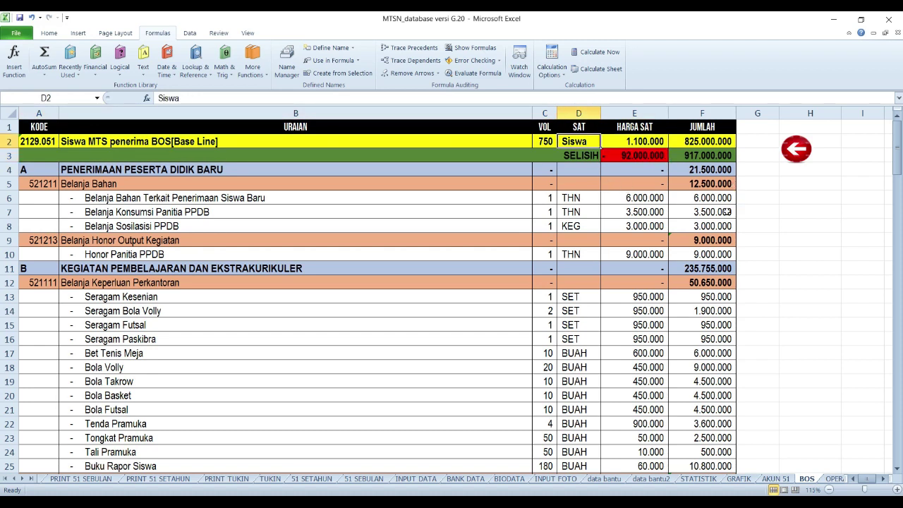
- Highlight the BOS budget detail rows from A4 through the JUMLAH column to review the listed activities
drag(44, 169, 353, 226)
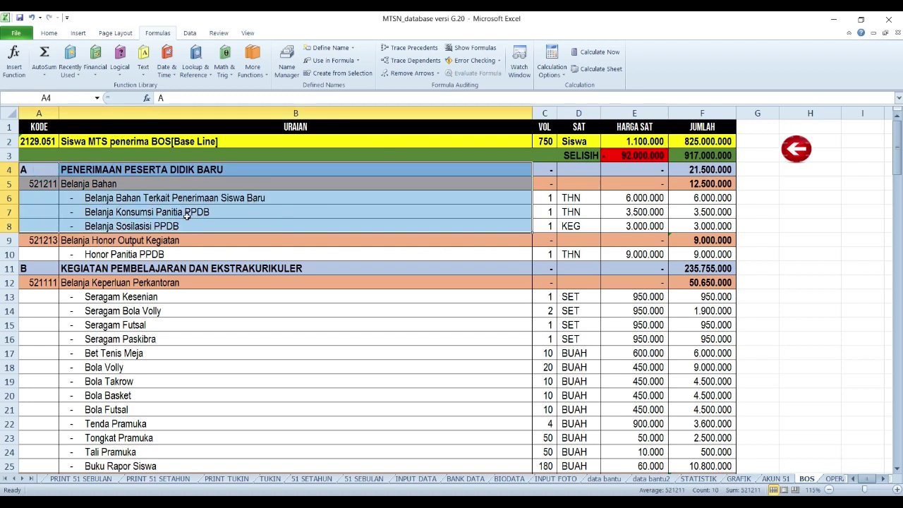
drag(49, 169, 694, 461)
scroll(674, 351, up, 14)
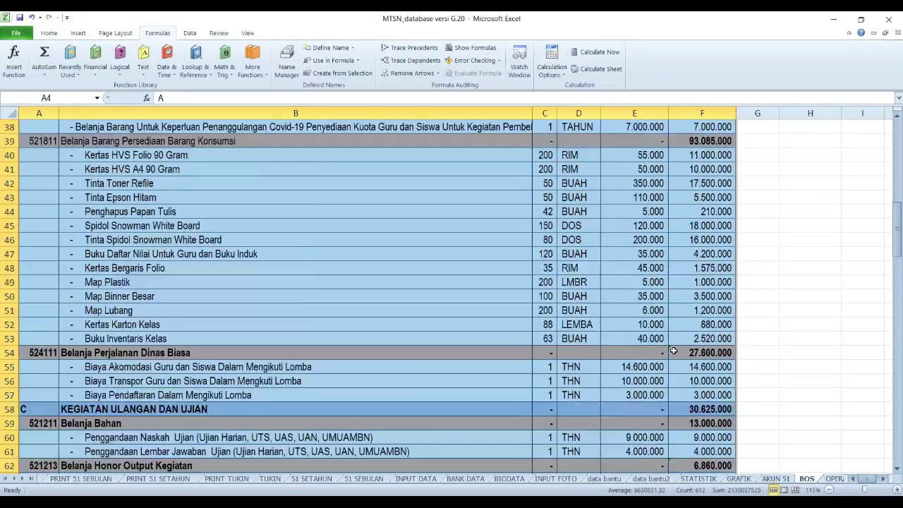
scroll(674, 350, up, 12)
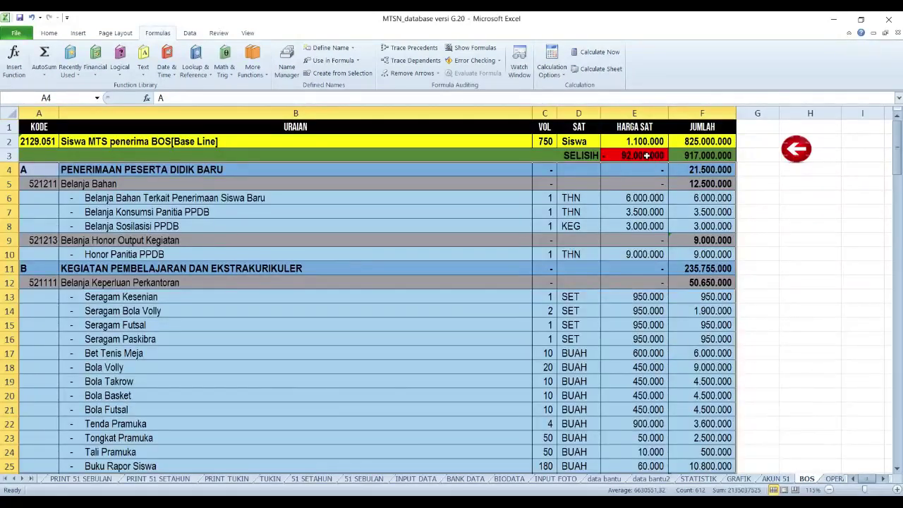
- Examine the formulas behind the SELISIH value, the BOS income in F2, the spending total in F3 and the item amount in F6
click(645, 155)
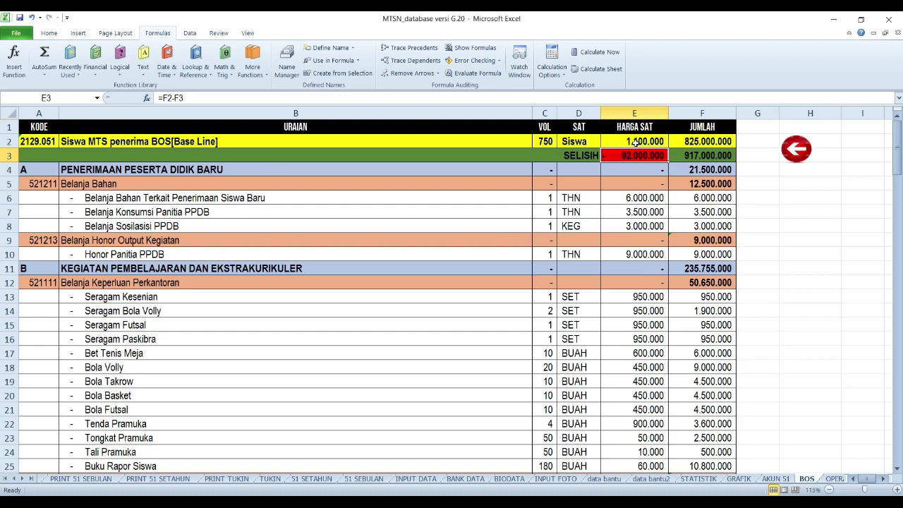
click(693, 142)
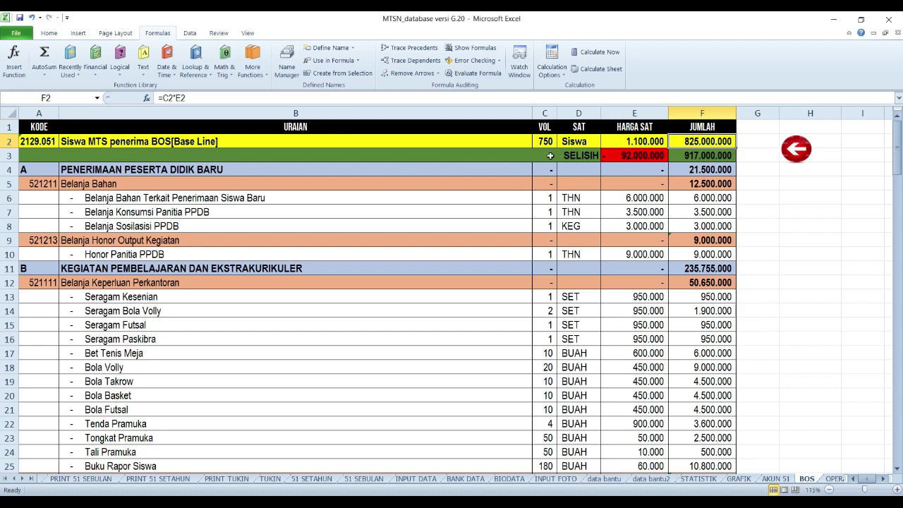
click(715, 158)
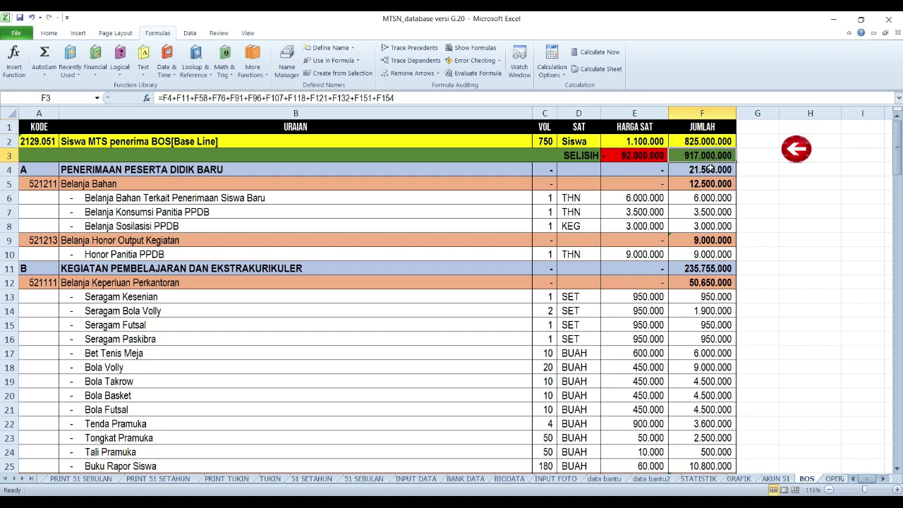
click(637, 155)
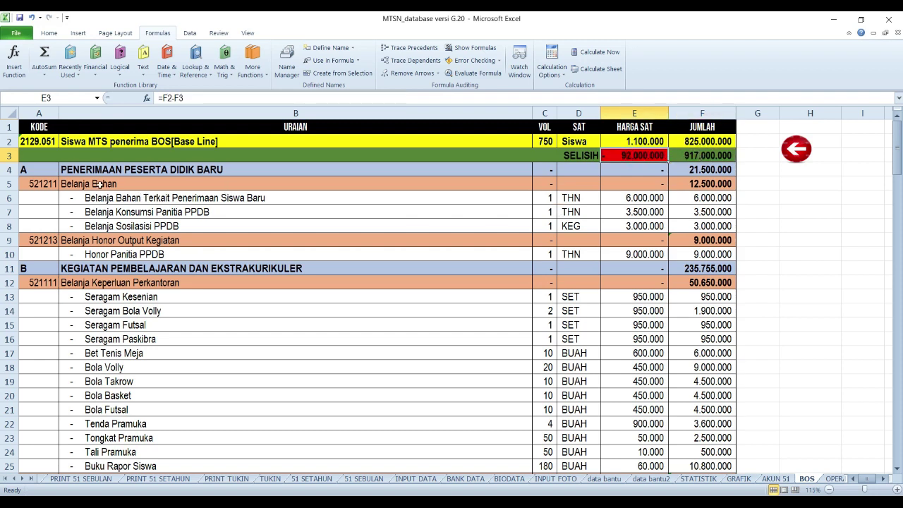
click(705, 143)
click(656, 155)
click(675, 196)
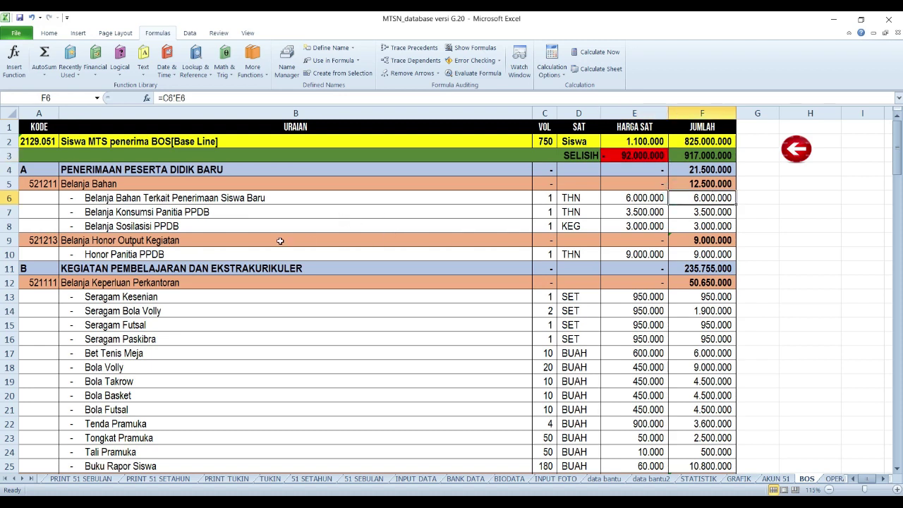
- Try inserting a blank row above the Seragam Kesenian item under Belanja Keperluan Perkantoran, and undo the insertion
click(169, 211)
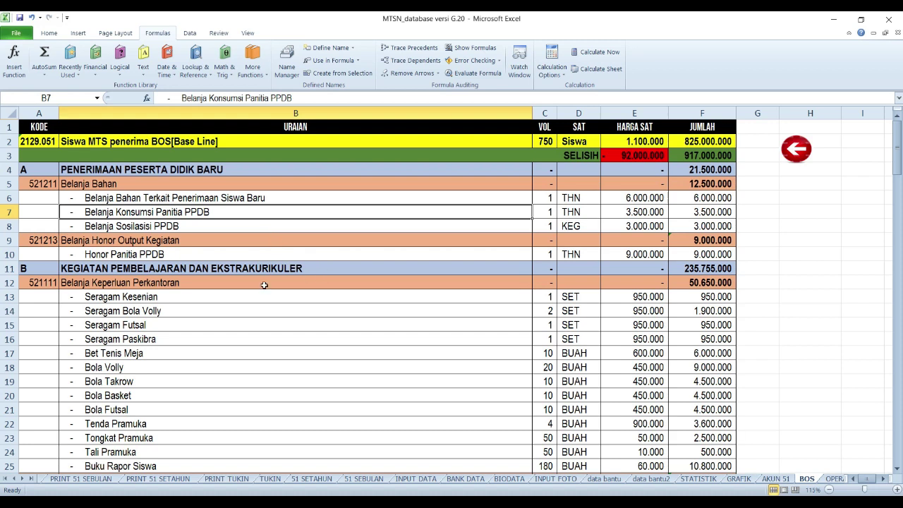
scroll(204, 268, down, 1)
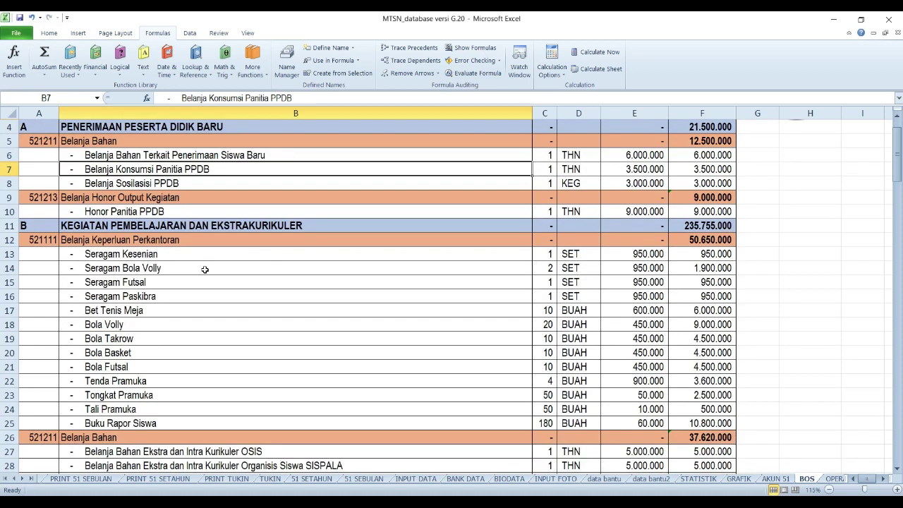
scroll(205, 270, up, 1)
click(8, 296)
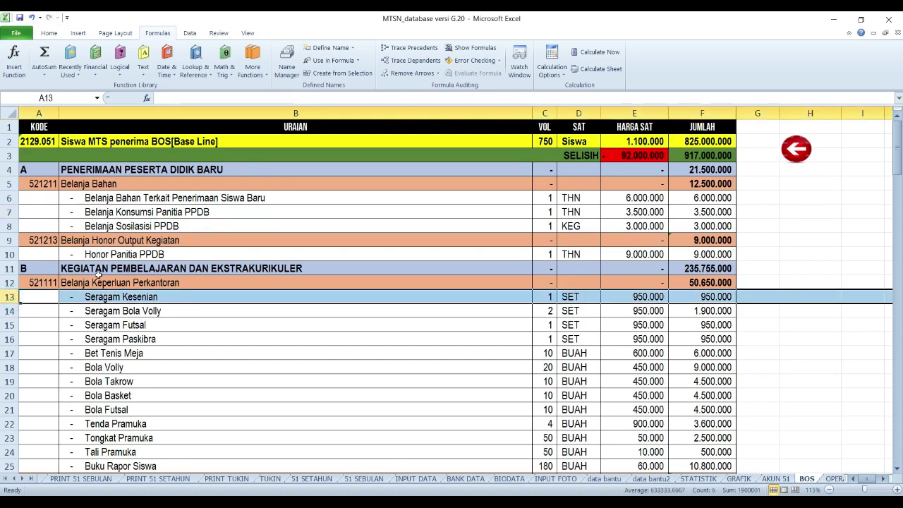
click(47, 32)
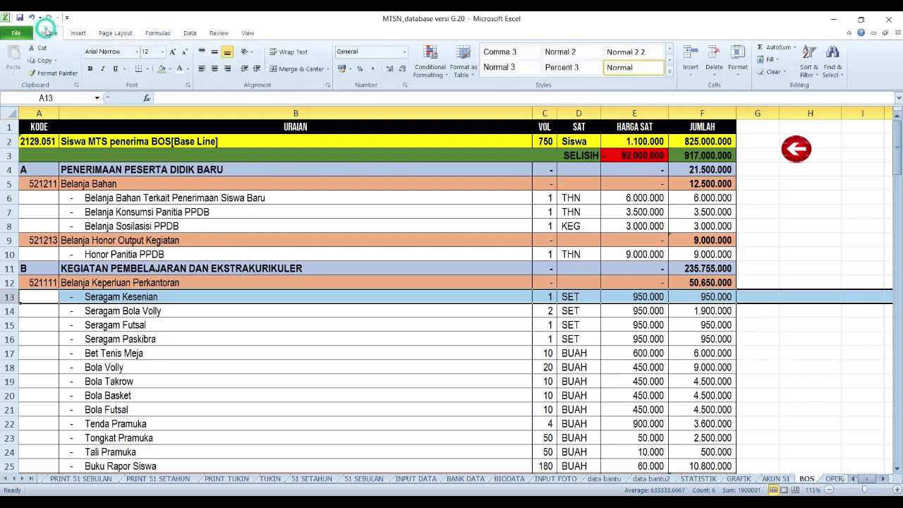
click(690, 61)
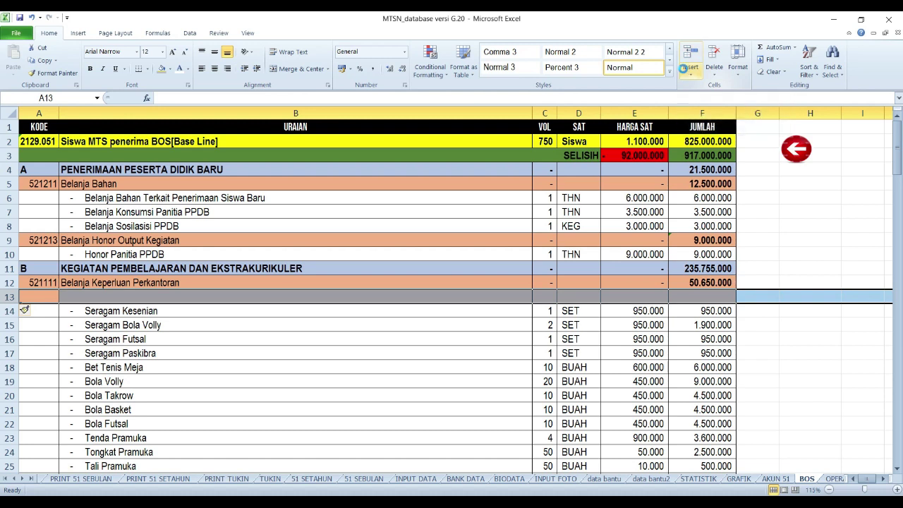
key(ctrl+z)
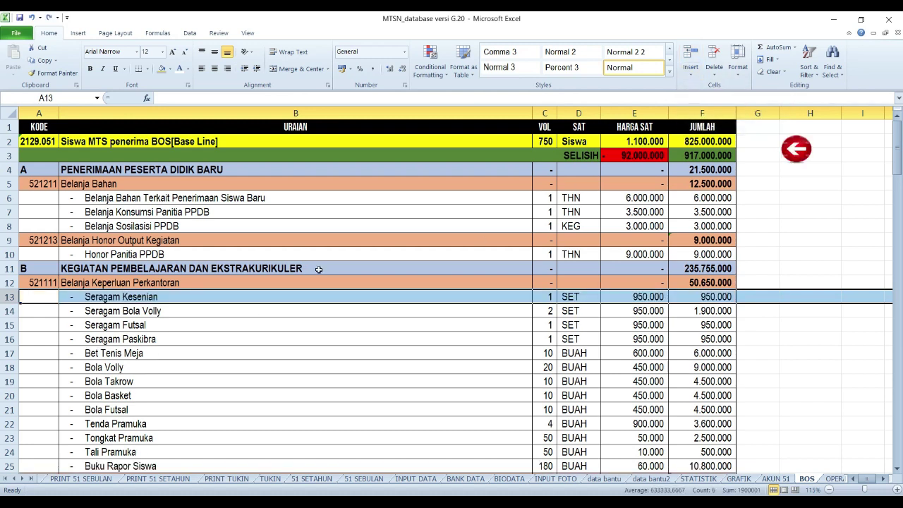
- Delete the entire Seragam Kesenian row under Belanja Keperluan Perkantoran
click(76, 300)
click(6, 299)
click(714, 56)
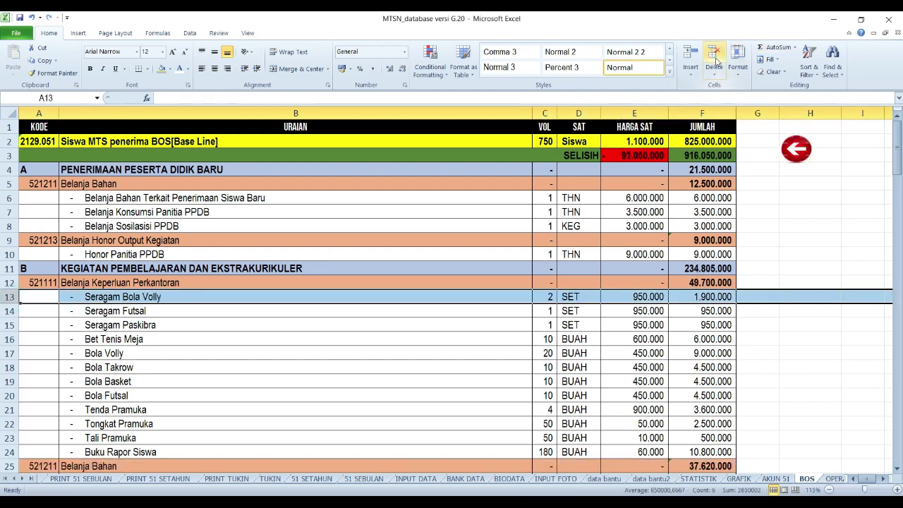
- Undo the deletion of the Seragam Kesenian row
key(ctrl+z)
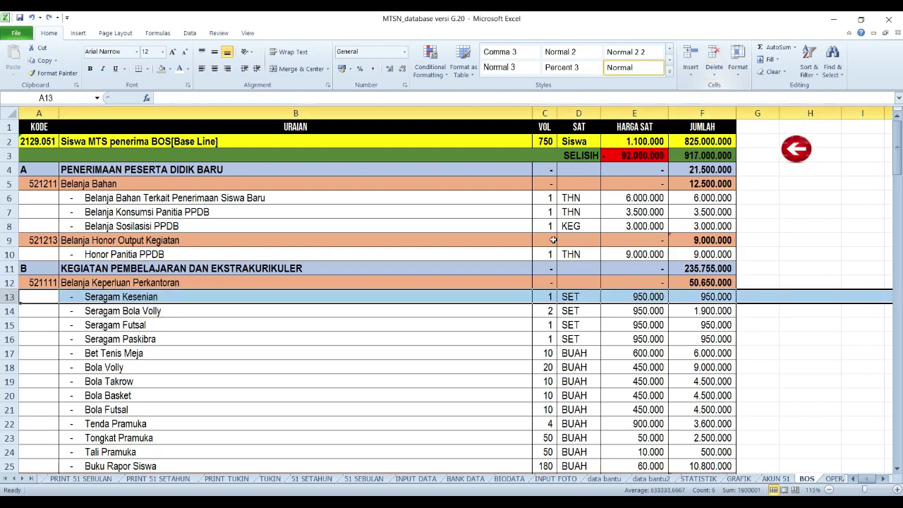
- Review the BOS items down to the last section and highlight the empty row below it, A157 through F157
scroll(514, 263, down, 18)
scroll(514, 264, down, 10)
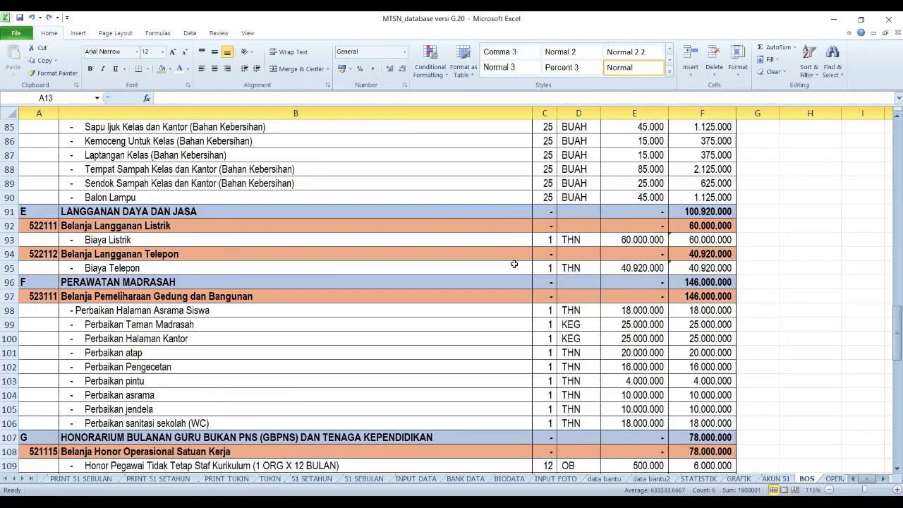
scroll(514, 264, down, 18)
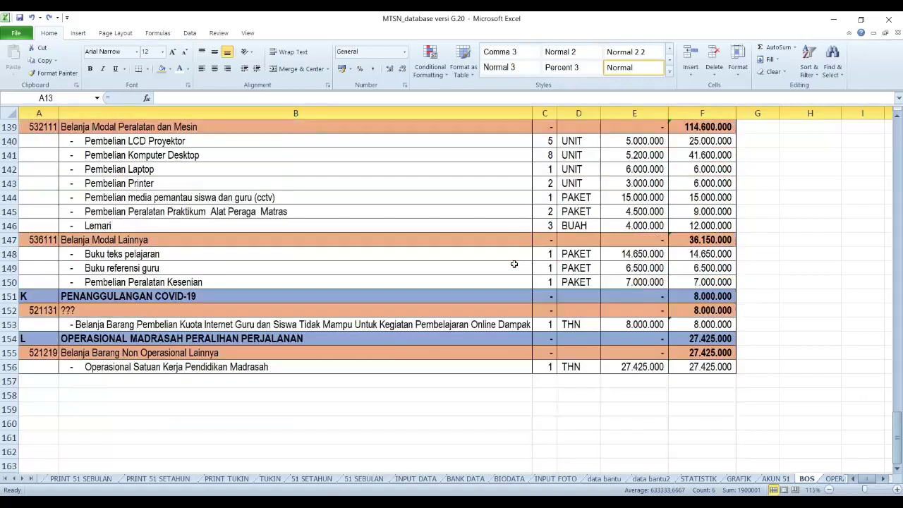
scroll(514, 264, down, 2)
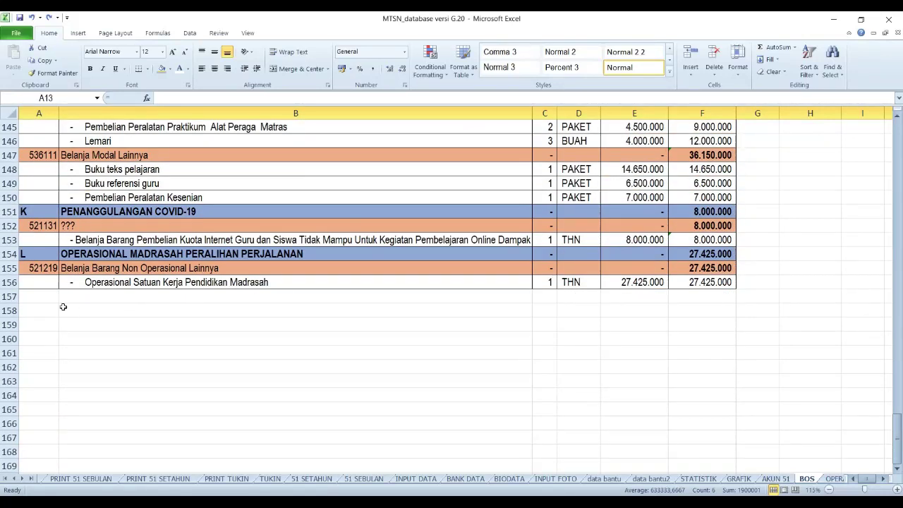
click(37, 298)
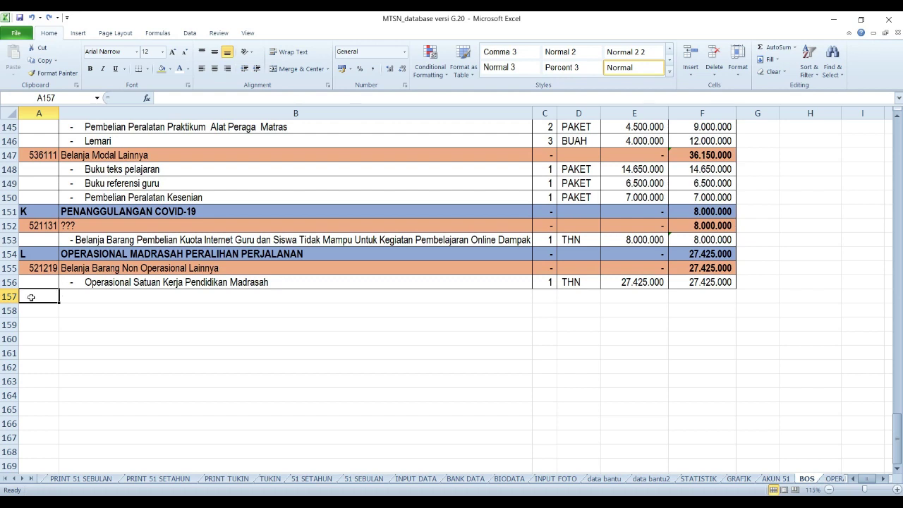
drag(31, 298, 685, 291)
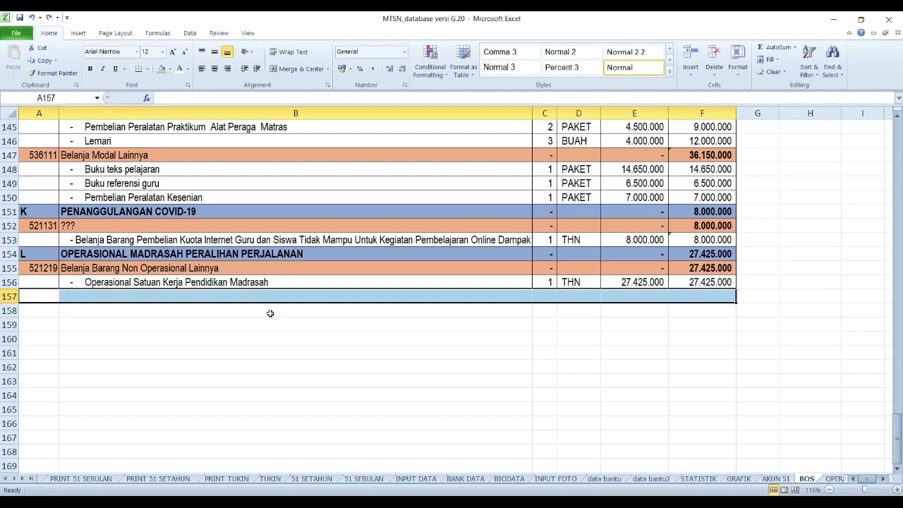
- Try inserting a row above Operasional Satuan Kerja Pendidikan Madrasah under Belanja Barang Non Operasional Lainnya, and undo the insertion
click(215, 282)
click(7, 282)
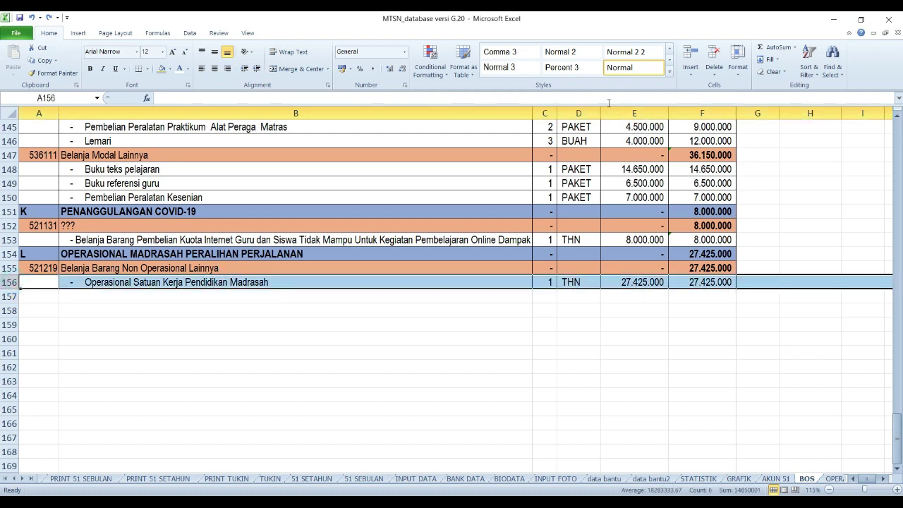
click(690, 55)
click(256, 361)
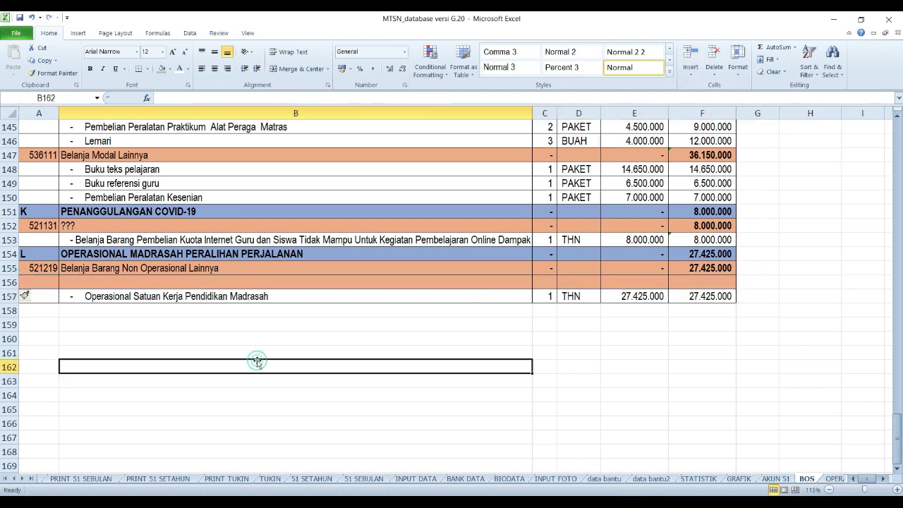
click(46, 296)
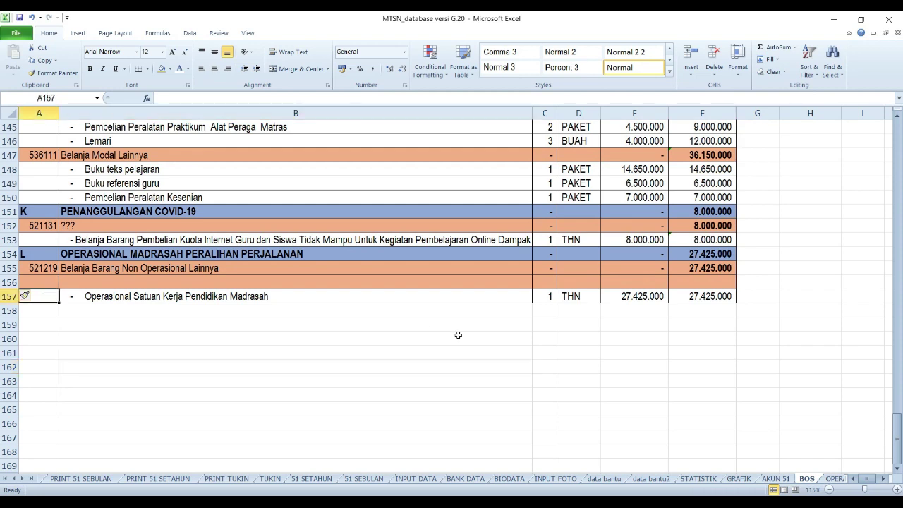
key(ctrl+z)
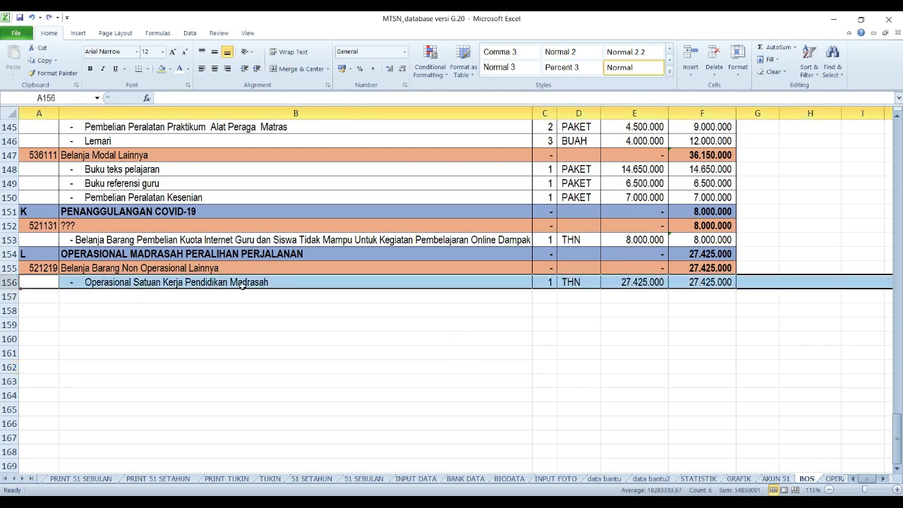
- Review the BOS sections back up to PENERIMAAN PESERTA DIDIK BARU and inspect the SELISIH formula in E3
scroll(227, 283, up, 3)
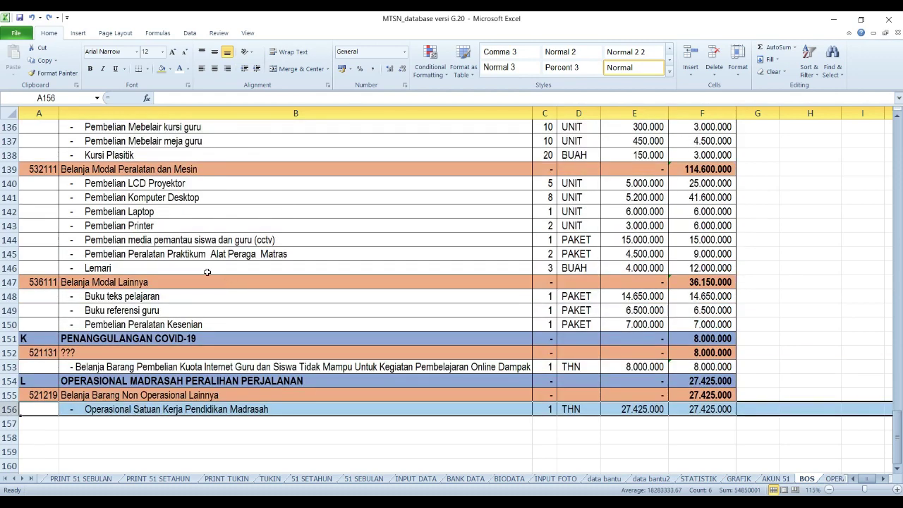
scroll(206, 271, up, 12)
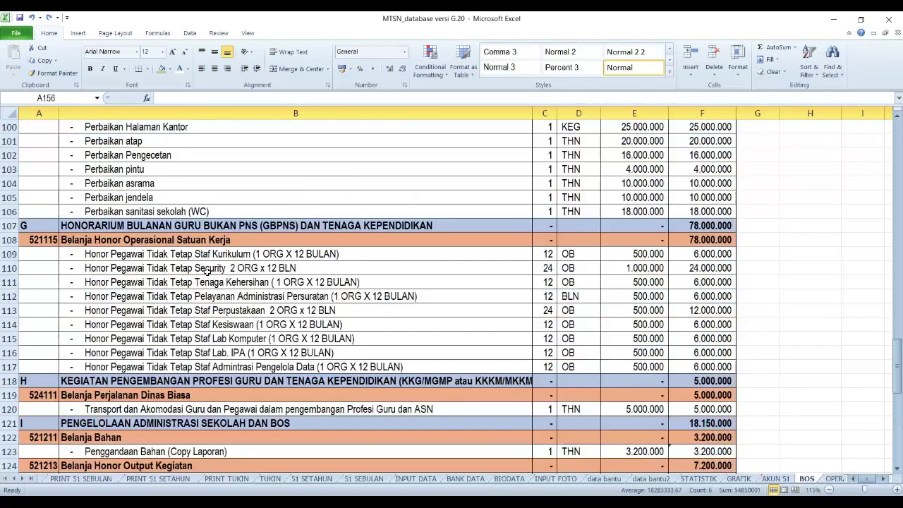
scroll(207, 272, up, 20)
scroll(207, 271, up, 10)
click(141, 258)
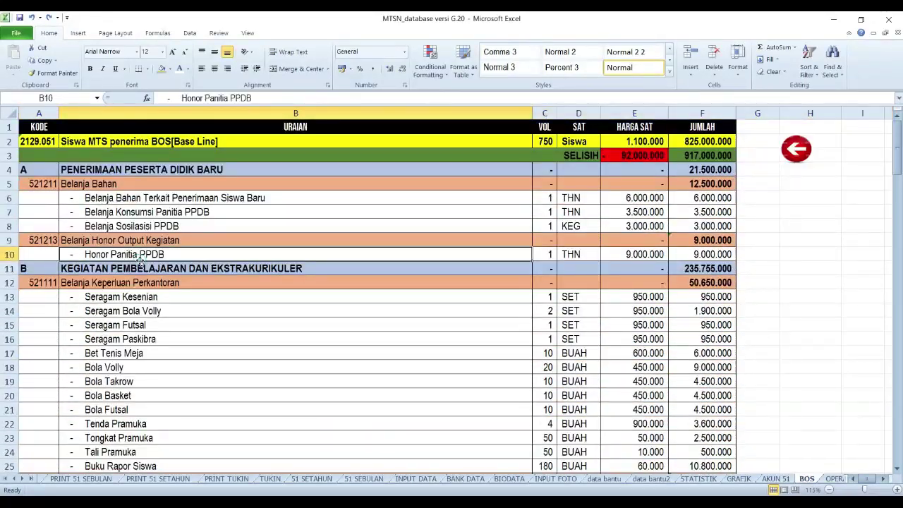
scroll(153, 282, down, 4)
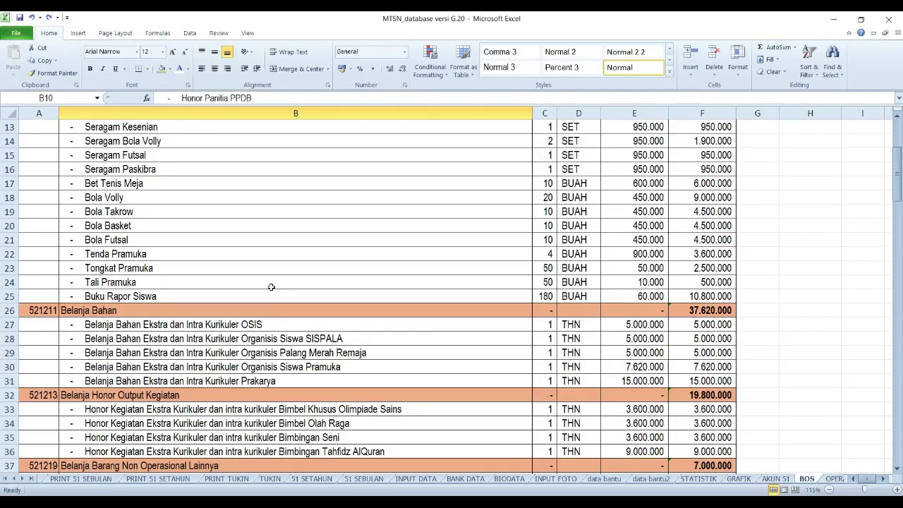
scroll(270, 286, up, 4)
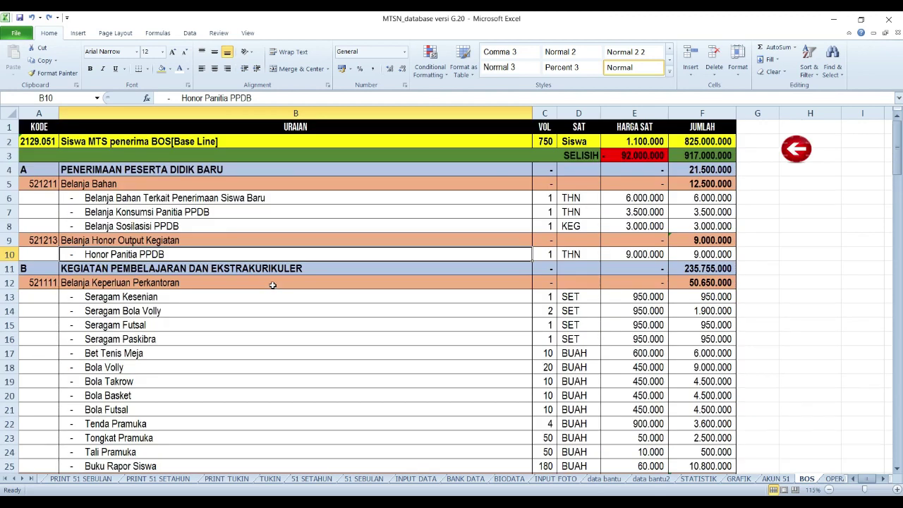
click(565, 230)
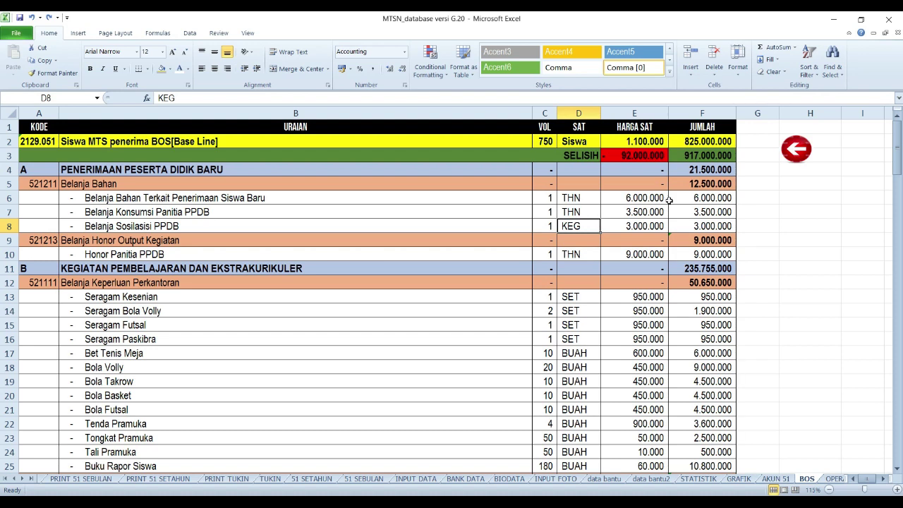
click(653, 156)
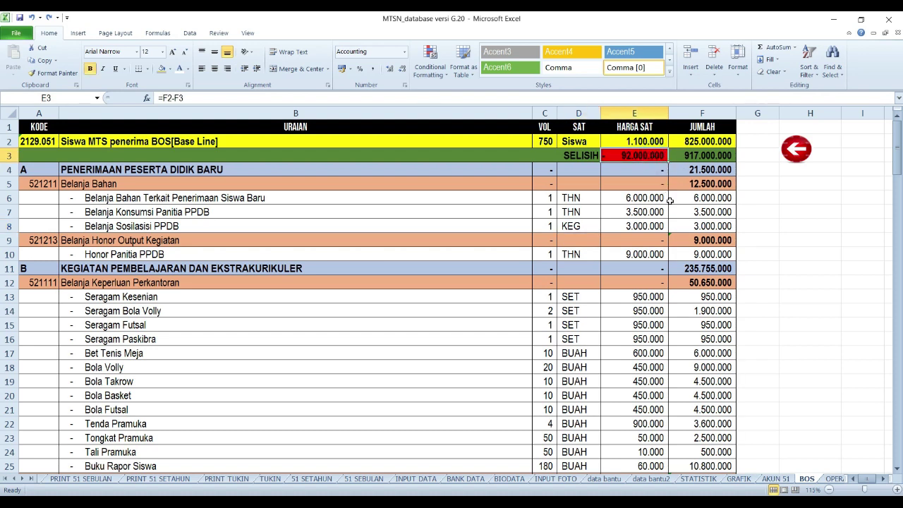
- Try overwriting the spending total formula in F3 with 825.000.000, check the SELISIH cell, and undo the change
click(701, 156)
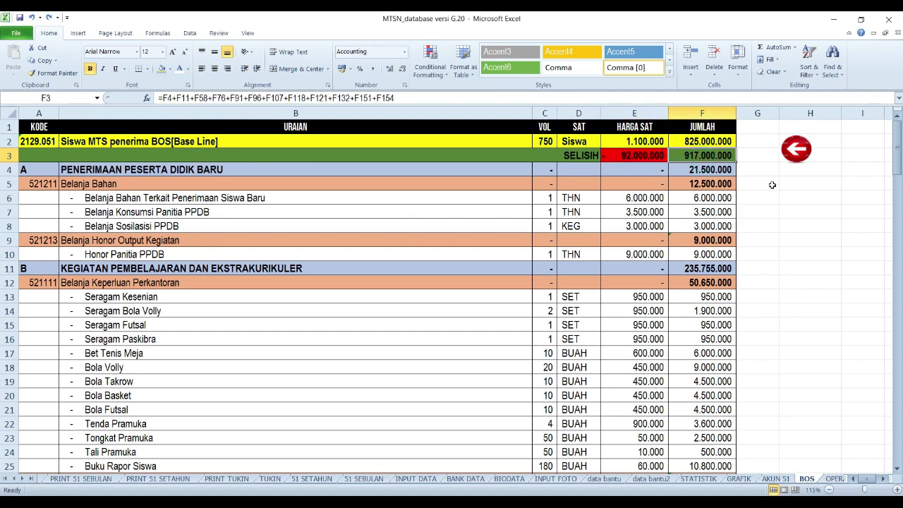
text(8)
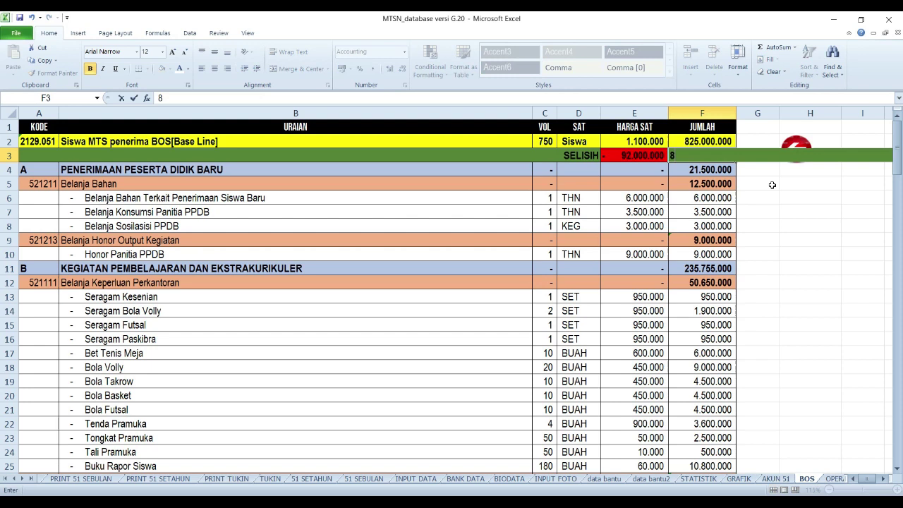
text(25.000.000)
key(Return)
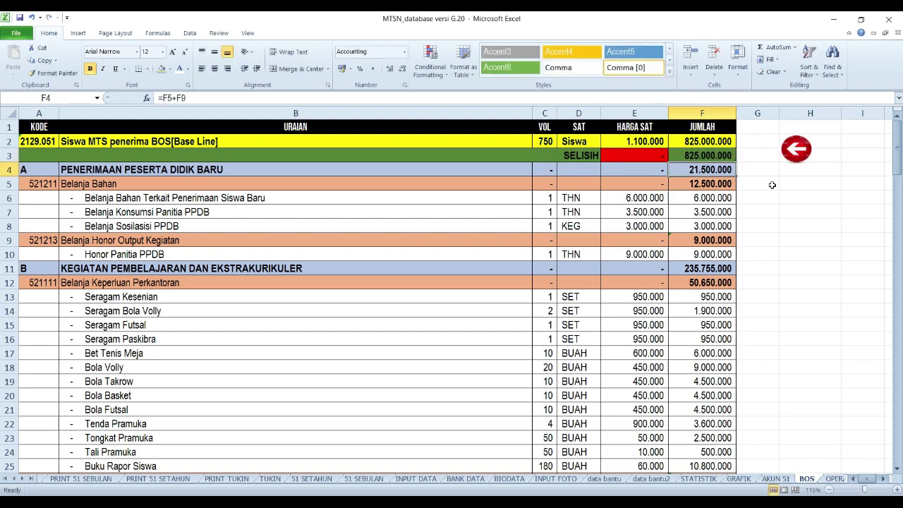
key(Up)
key(Left)
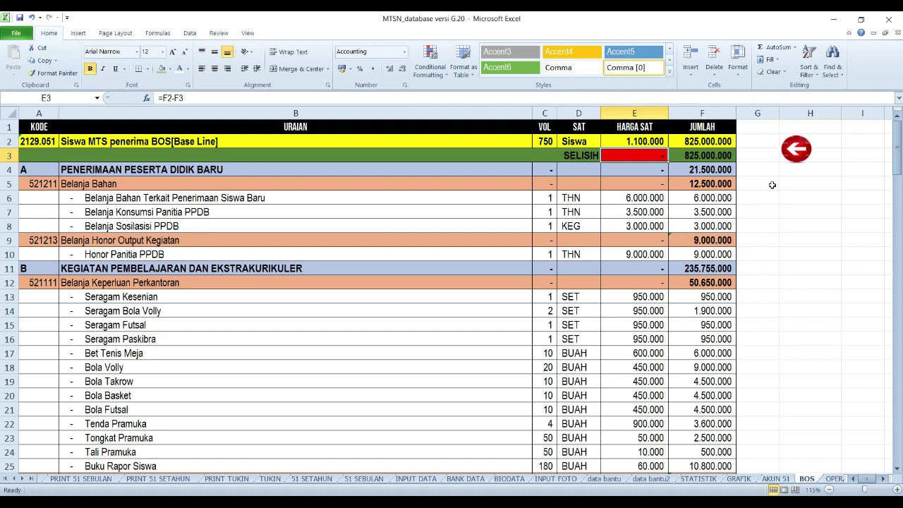
key(ctrl+z)
- Examine the JUMLAH formulas of the BOS items, including F8 and F14, and recheck the SELISIH value in E3
key(Down)
key(Down)
key(Down)
key(Up)
key(Up)
key(Up)
key(Down)
key(Down)
key(Down)
key(Down)
key(Down)
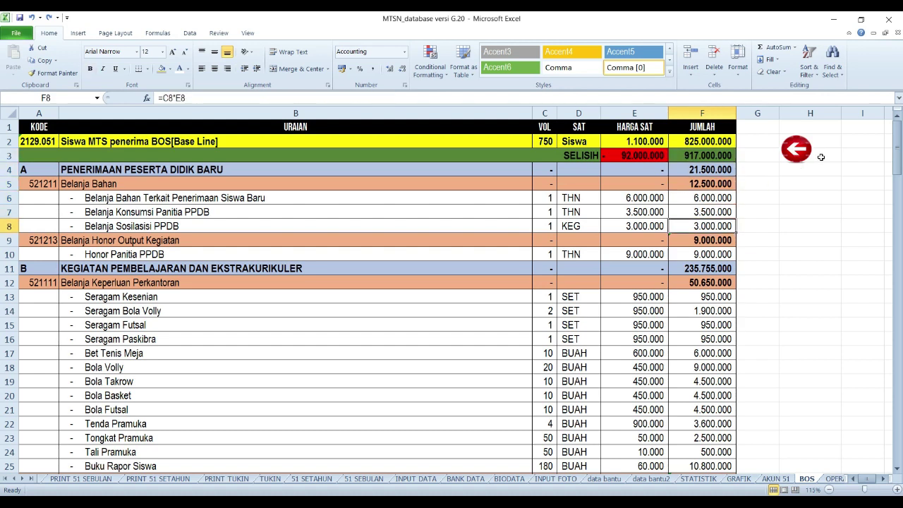
click(698, 311)
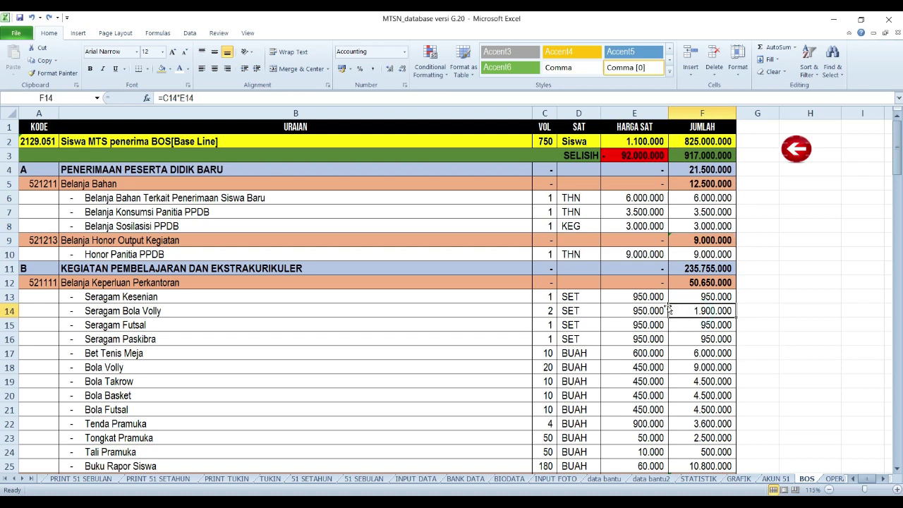
click(660, 158)
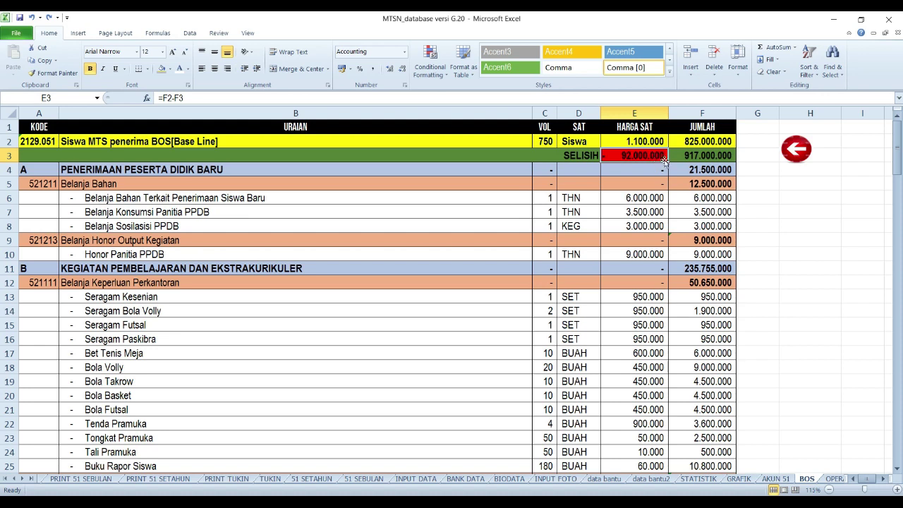
- Return to the main menu, open the INPUT KK OPERASIONAL worksheet and select the SAIBA honorarium amount in F8
click(792, 158)
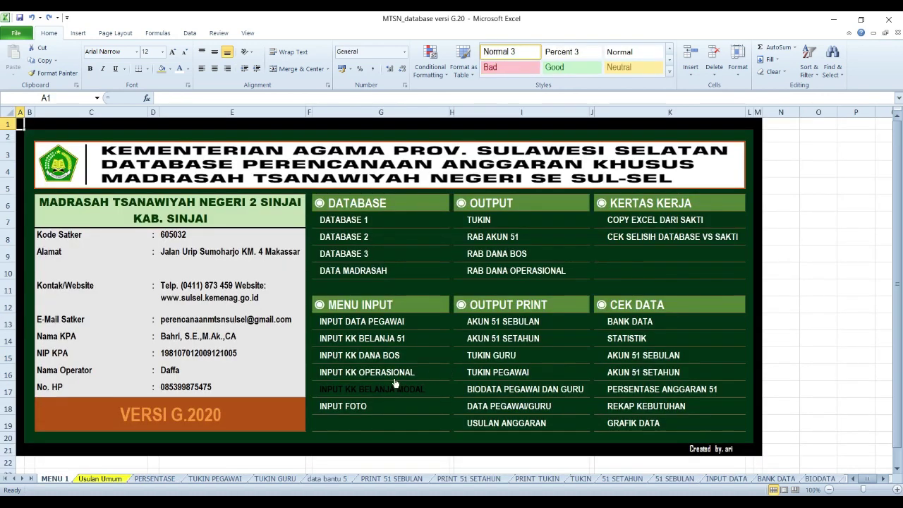
click(353, 375)
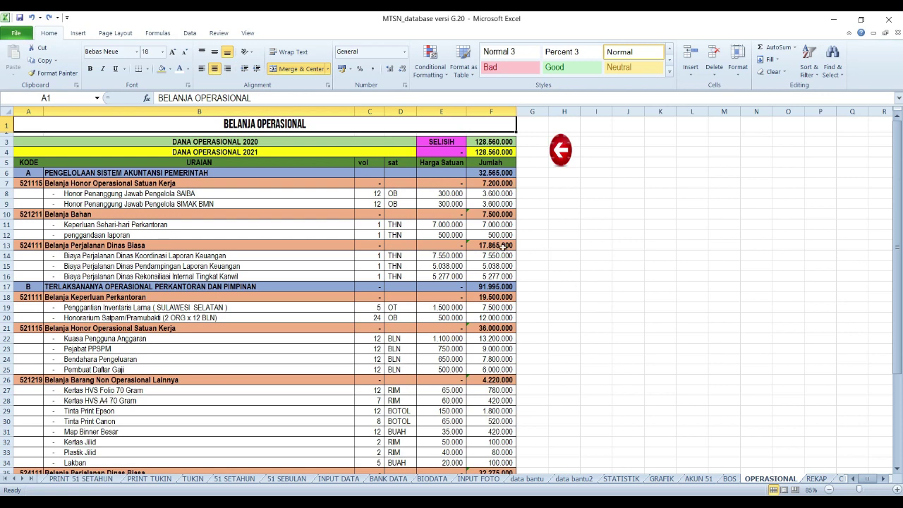
click(480, 193)
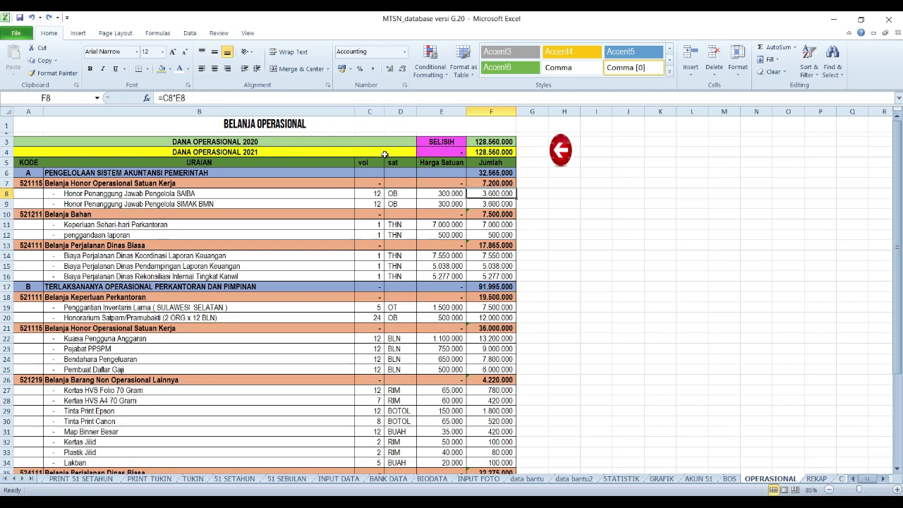
- Examine the DANA OPERASIONAL 2020 and 2021 rows, the SELISIH label and the total formulas in F3 and F4
click(258, 143)
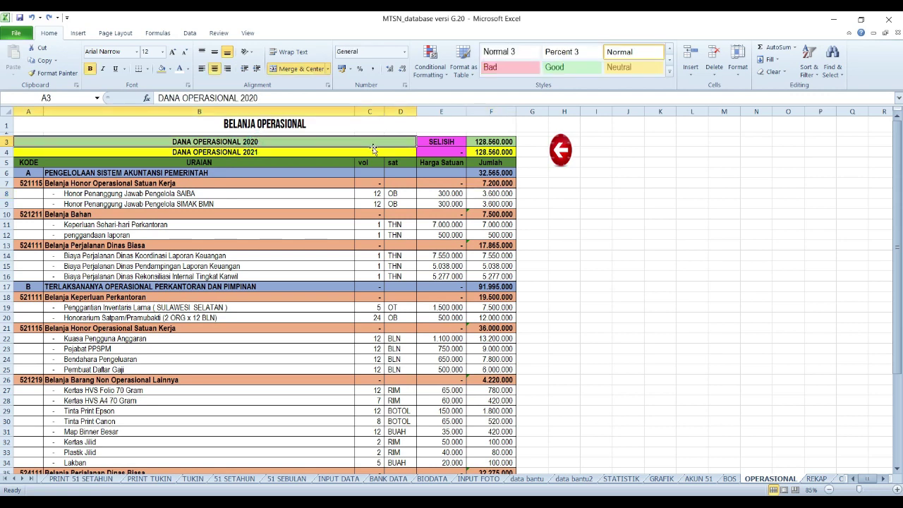
click(443, 141)
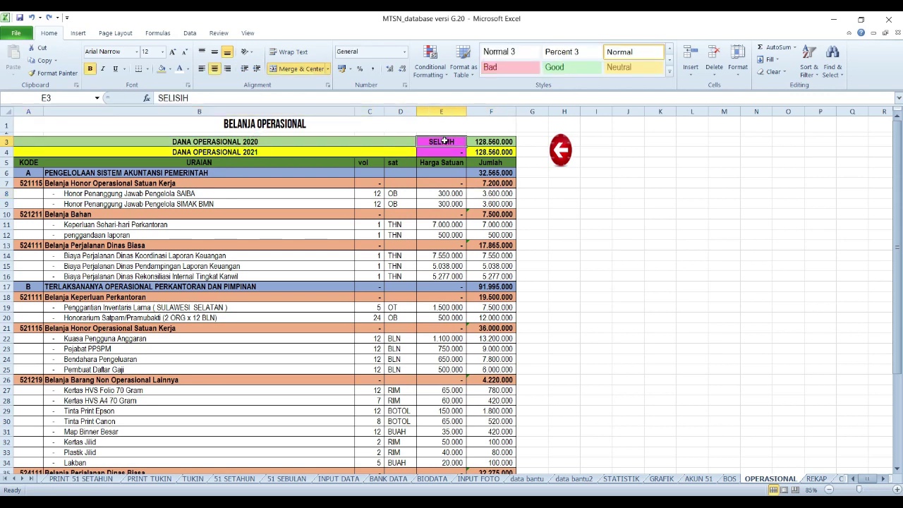
click(357, 141)
click(320, 151)
click(321, 140)
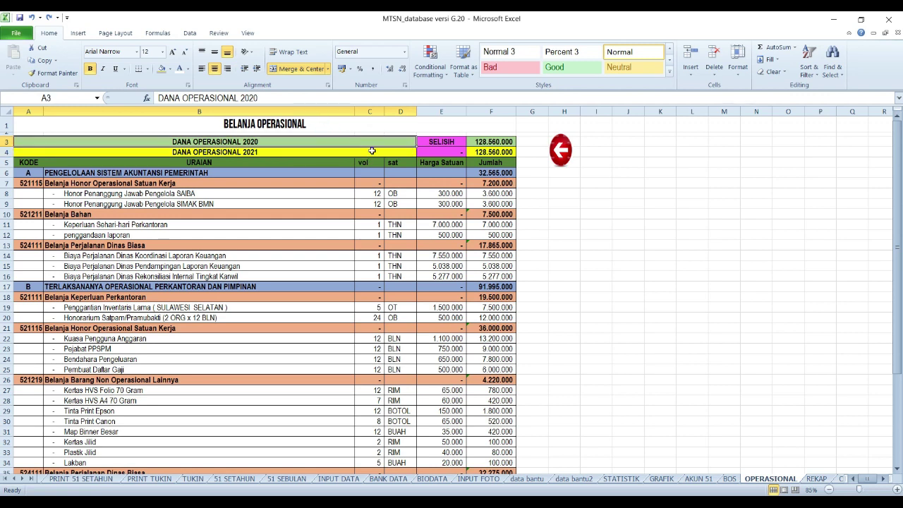
click(483, 142)
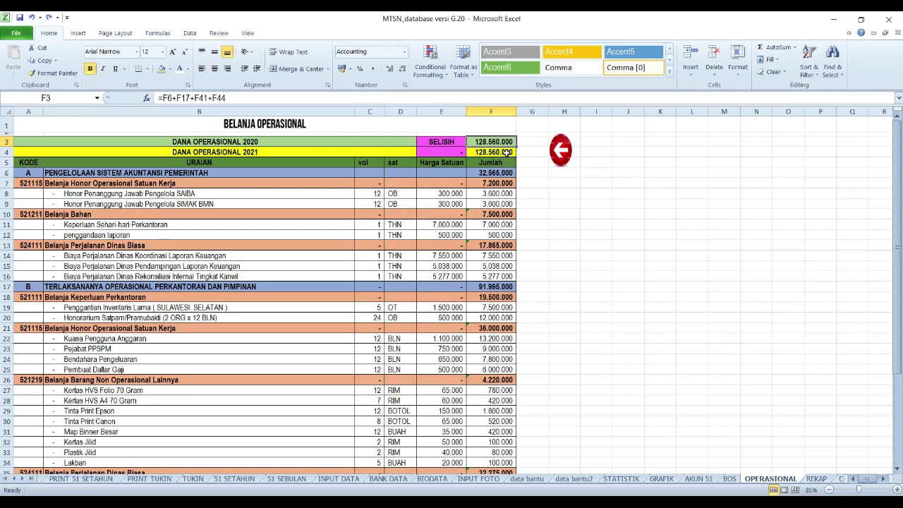
click(506, 151)
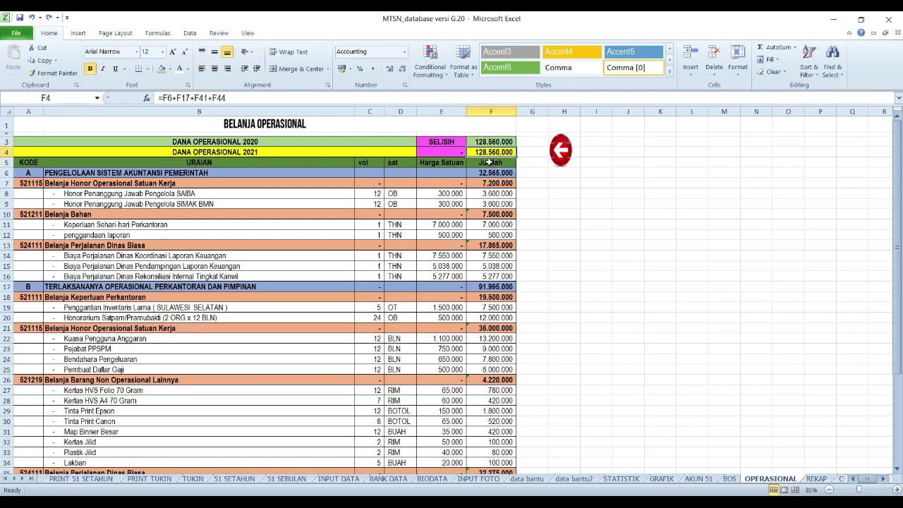
- Review the operational budget detail rows from section A onward and inspect the formulas in F17 and SELISIH cell E4
drag(38, 176, 474, 470)
scroll(462, 373, up, 4)
click(479, 286)
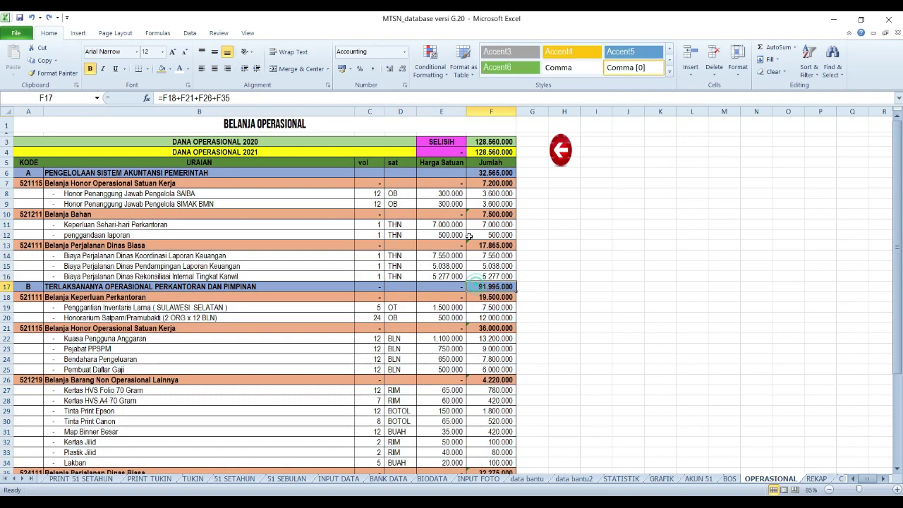
click(457, 154)
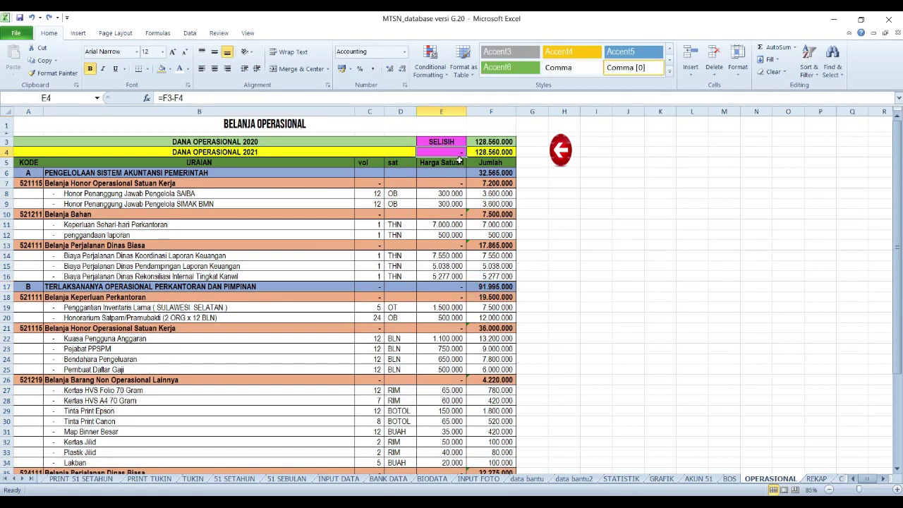
scroll(465, 198, down, 9)
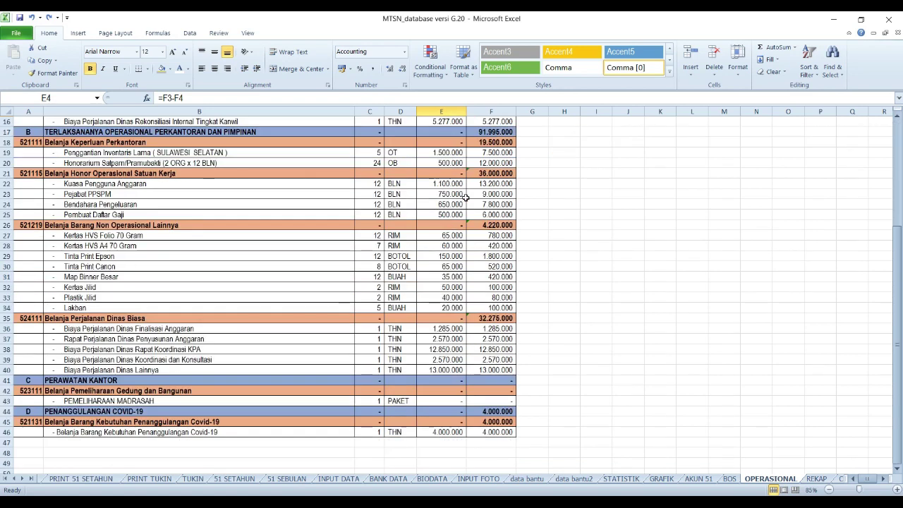
- Return to the main menu, view the BIODATA PEGAWAI DAN GURU output sheet and go back to the menu
scroll(465, 190, up, 9)
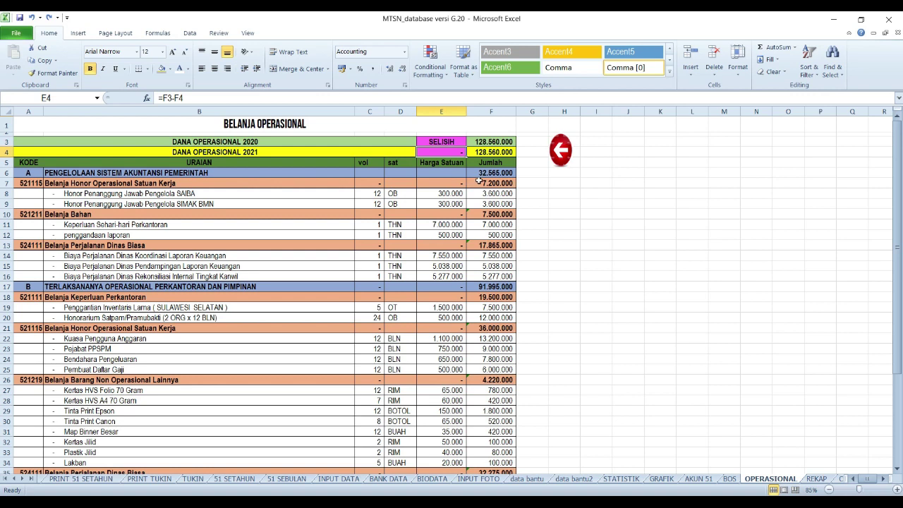
click(561, 151)
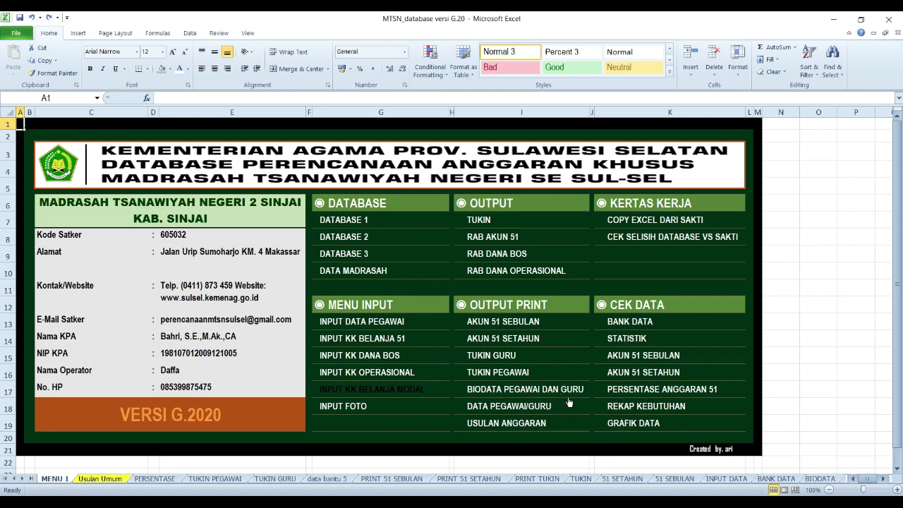
click(529, 392)
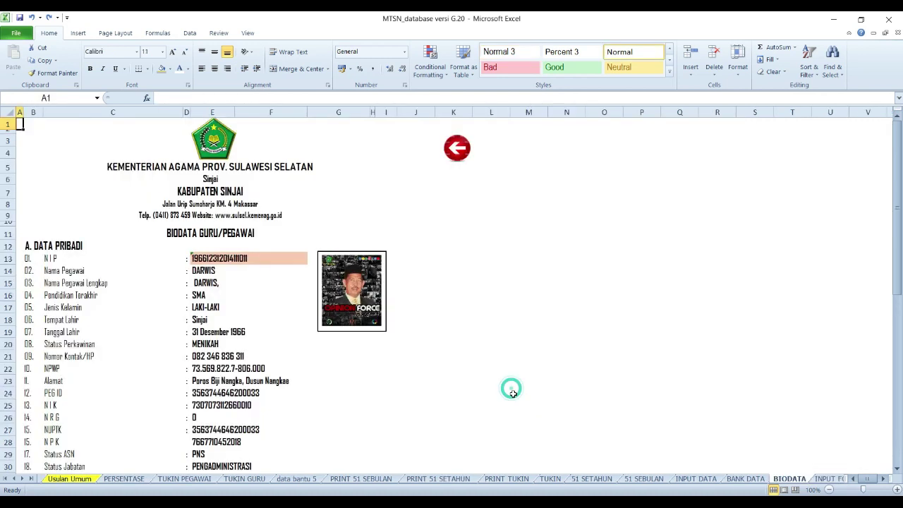
click(459, 149)
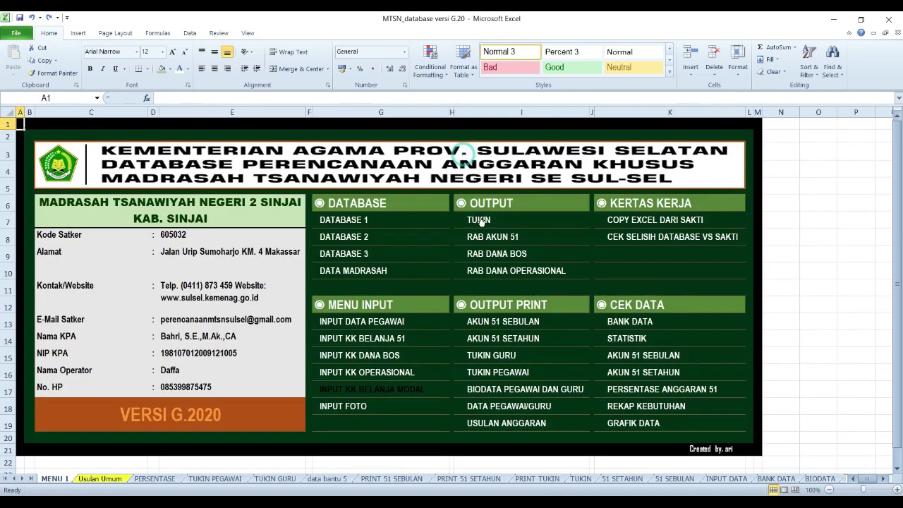
- Open the DATA PEGAWAI/GURU sheet, inspect the linked status formulas in AA17 and AC17 and look over the list
click(504, 407)
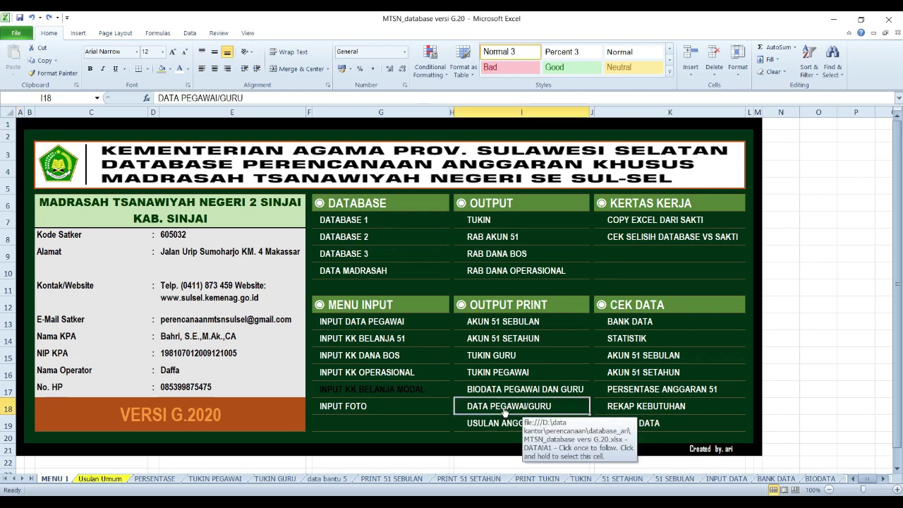
click(354, 289)
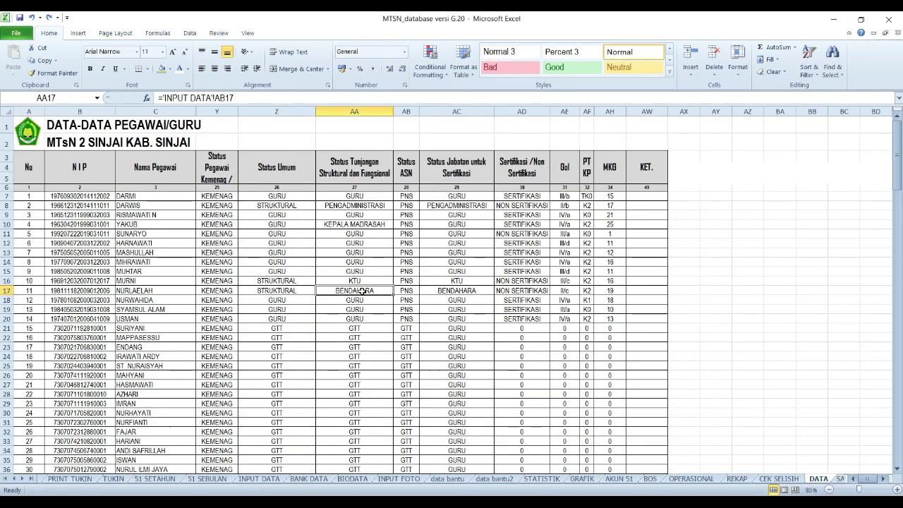
scroll(359, 291, down, 3)
scroll(361, 290, up, 3)
click(466, 292)
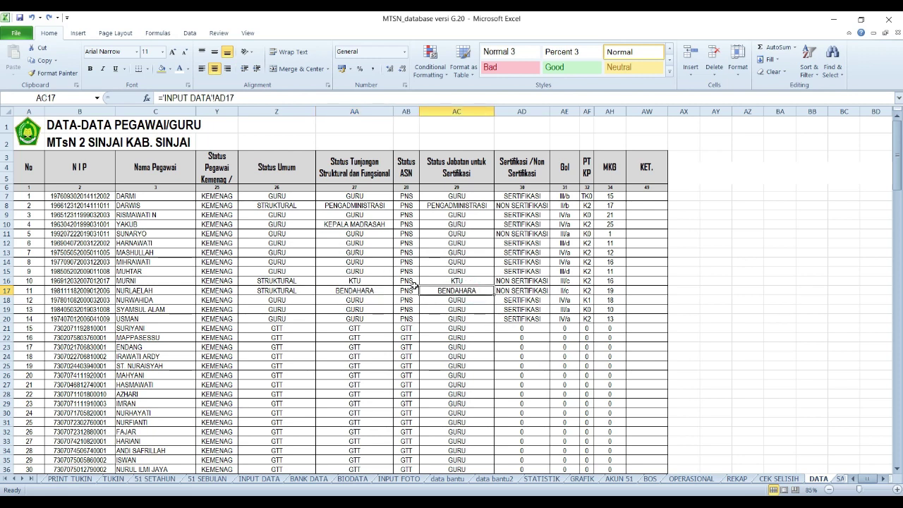
scroll(290, 291, down, 2)
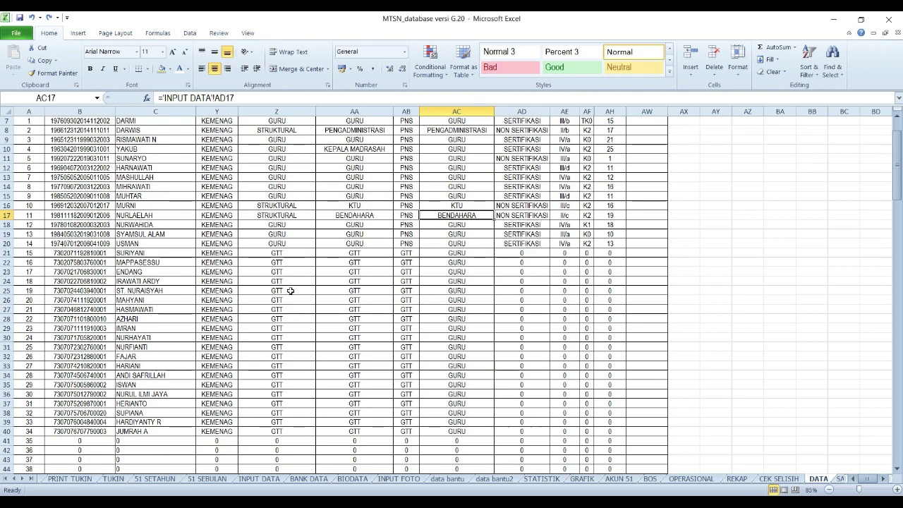
scroll(257, 268, up, 2)
- Inspect the linked NIP and employee status formulas in B7 and Y7 and select the filled employee records A7:AH40
click(99, 196)
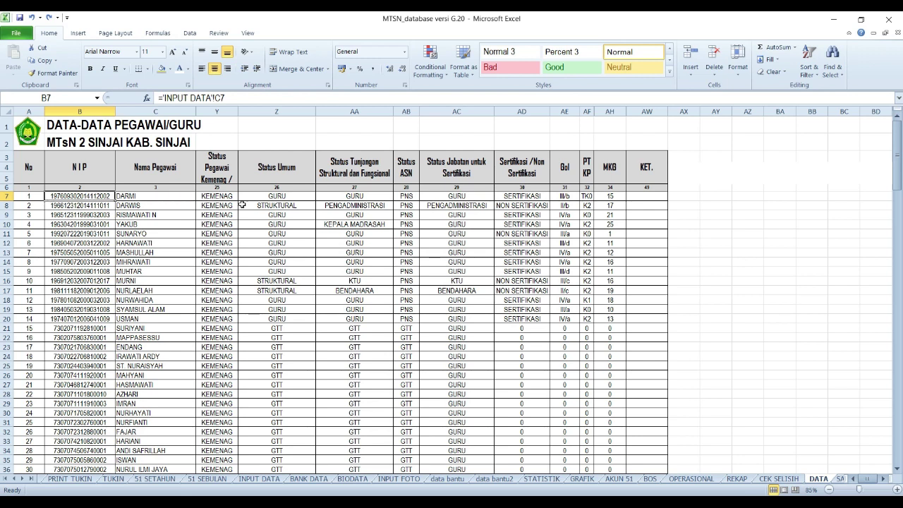
click(224, 198)
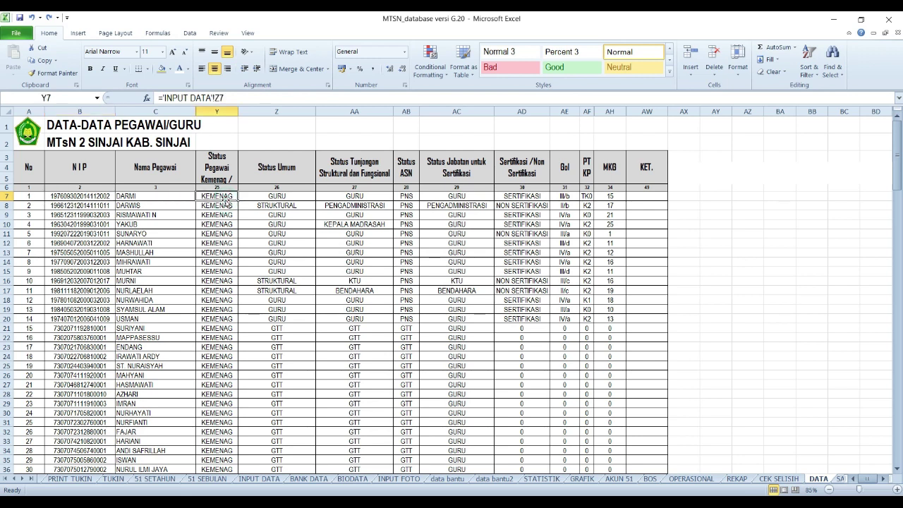
drag(36, 196, 605, 412)
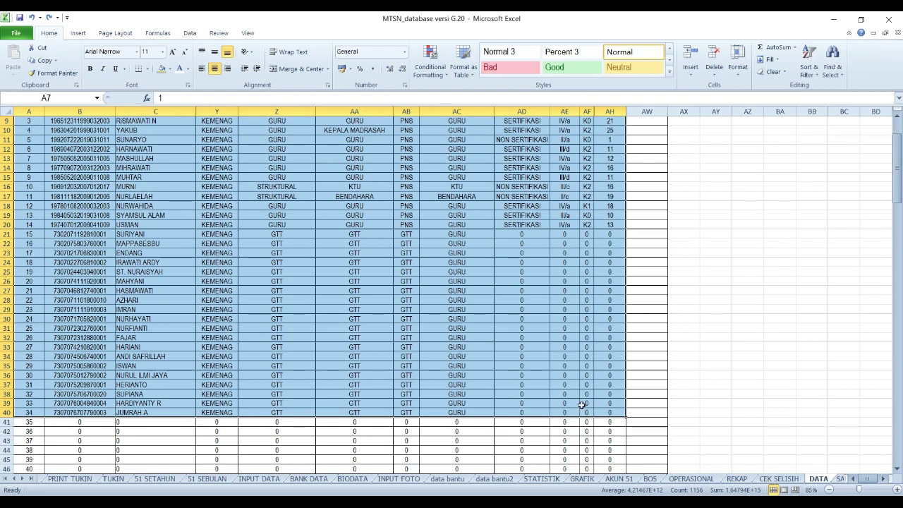
scroll(443, 318, up, 3)
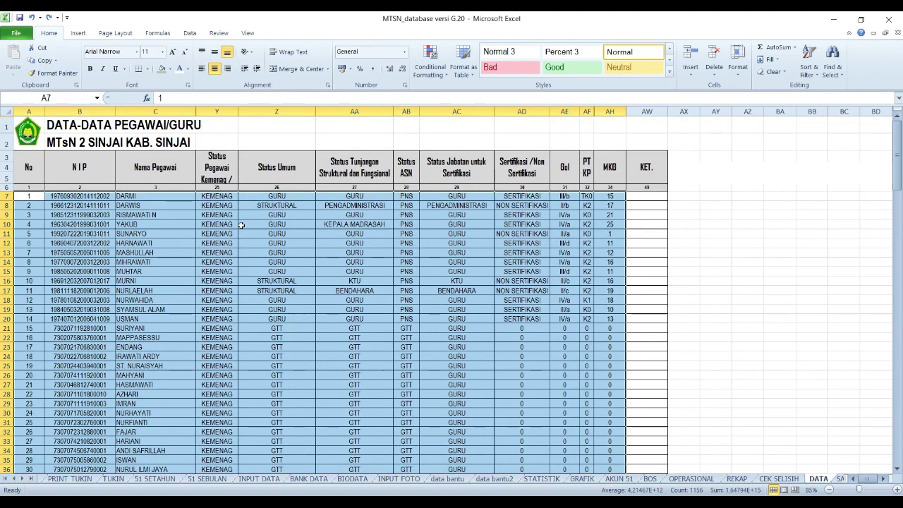
- Select the status, certification, grade and MKG data in Y7:AH40 and review the selected rows
drag(223, 199, 612, 378)
scroll(586, 366, up, 4)
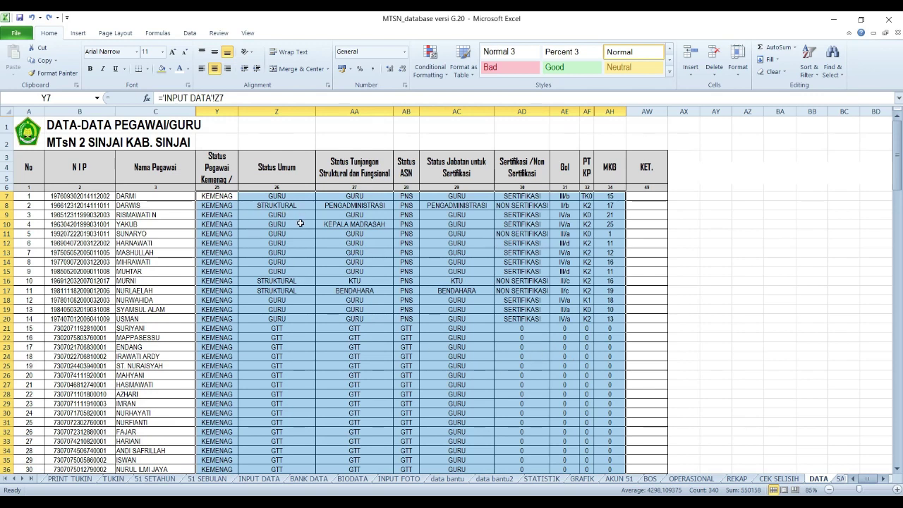
scroll(299, 223, down, 4)
scroll(300, 223, up, 3)
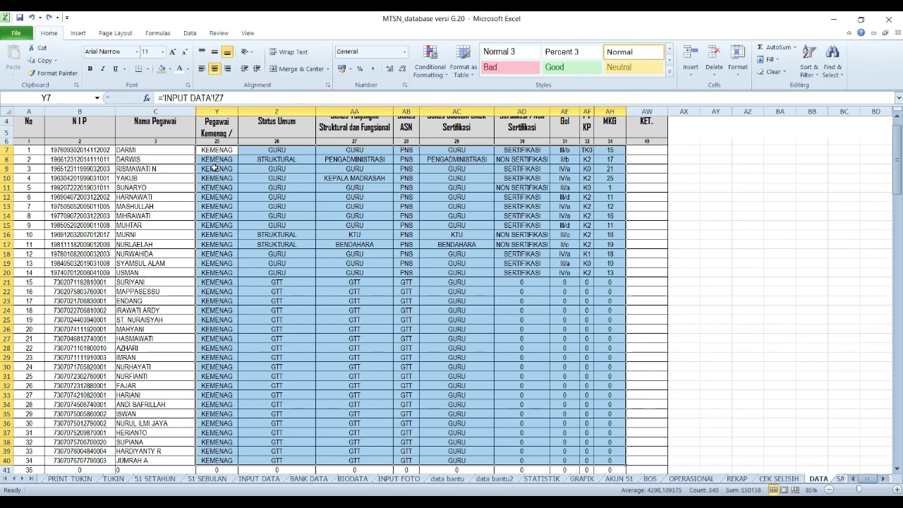
- Examine the INPUT DATA links of the first employee's name and status cells C7, Y7, Z7 and AA7
click(142, 150)
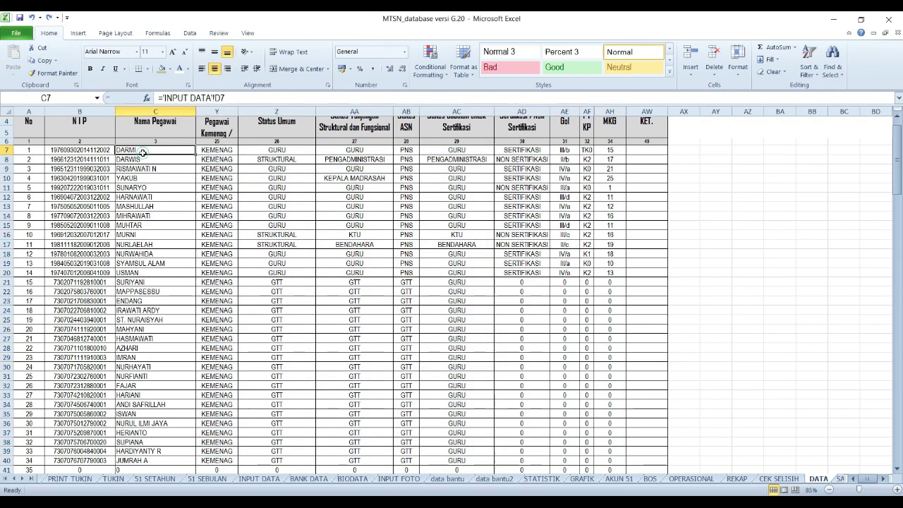
click(219, 150)
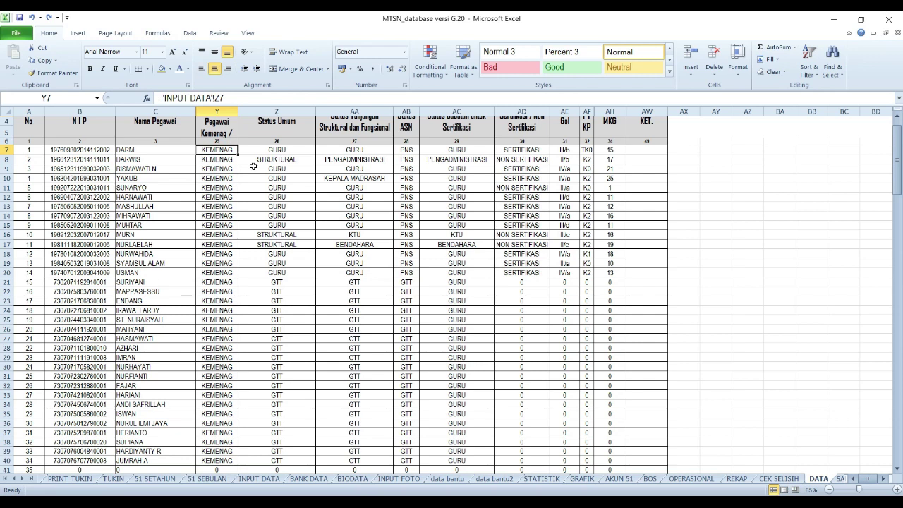
scroll(254, 166, up, 1)
click(281, 193)
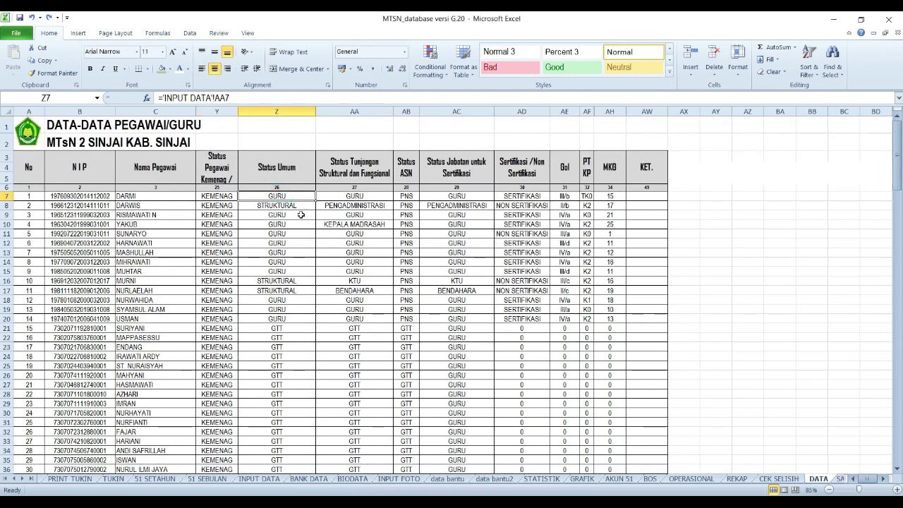
click(368, 198)
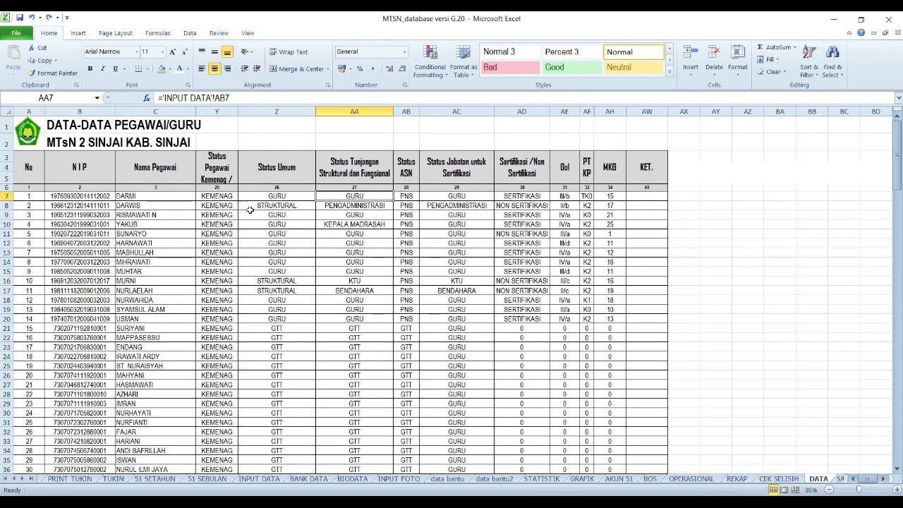
- Examine row 8's cells from Status Umum in Z8 across the ASN, position, certification and grade columns to MKG in AH8
click(283, 207)
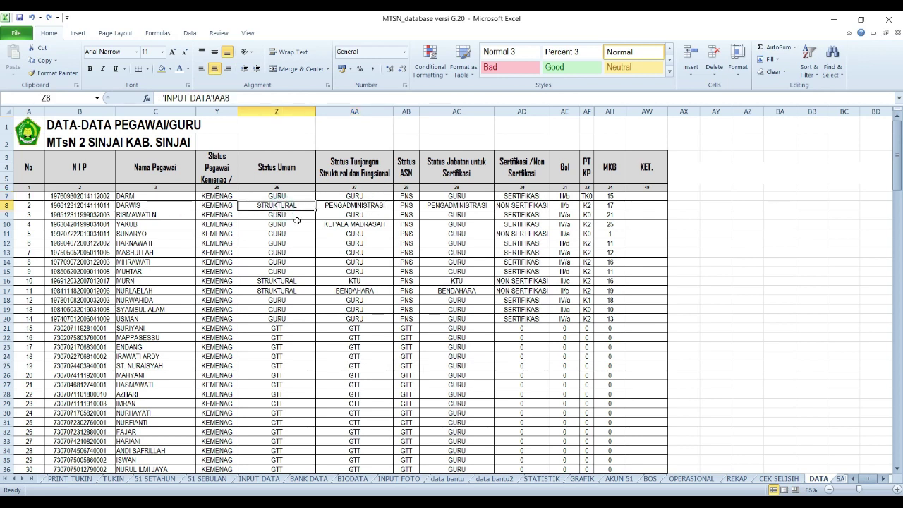
click(357, 204)
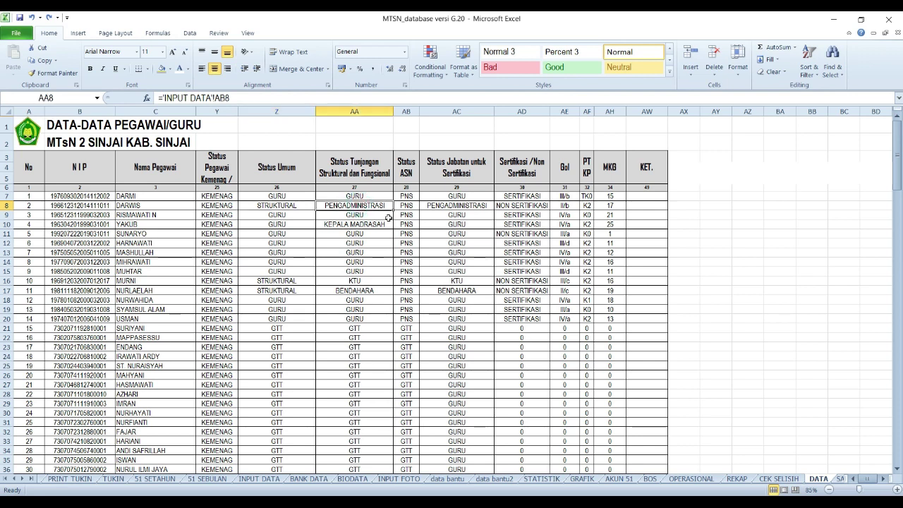
click(409, 205)
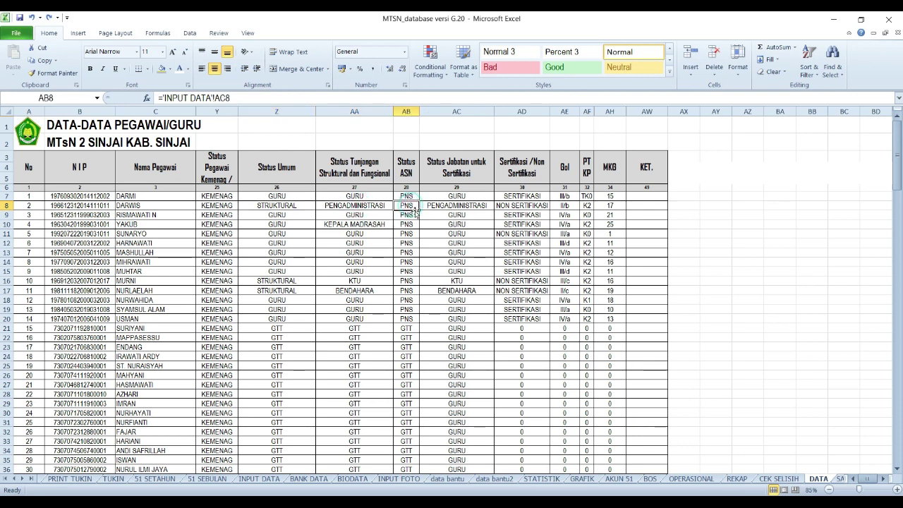
click(468, 206)
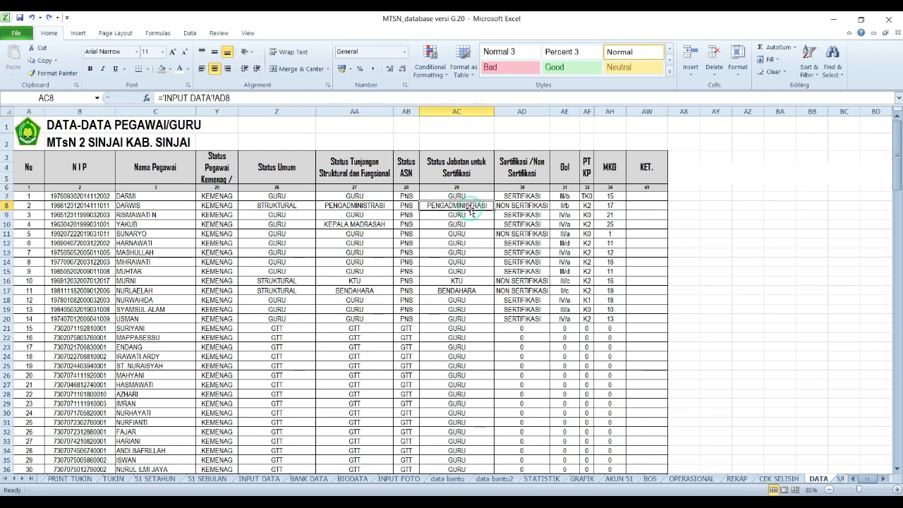
click(522, 205)
click(565, 205)
click(609, 206)
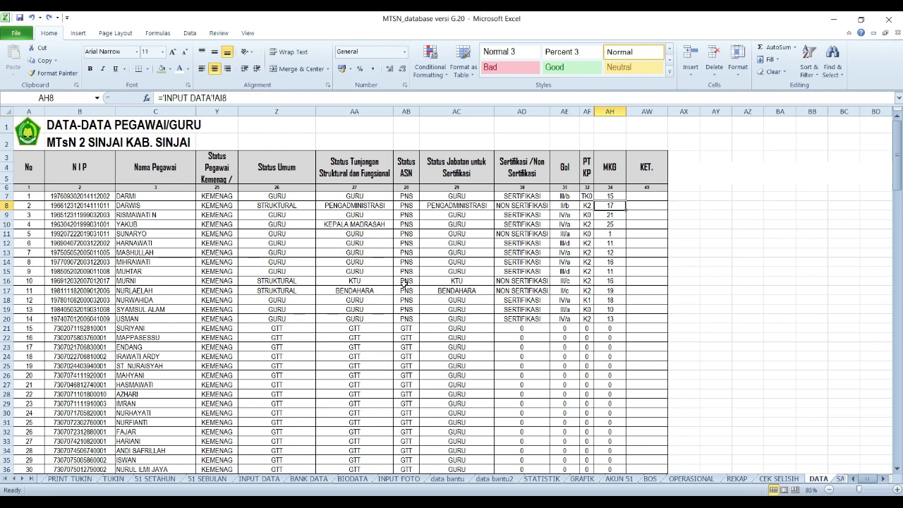
- Select the filled employee records B7:AH40 without the number column and check the range from its first row
drag(53, 198, 613, 422)
scroll(562, 349, up, 3)
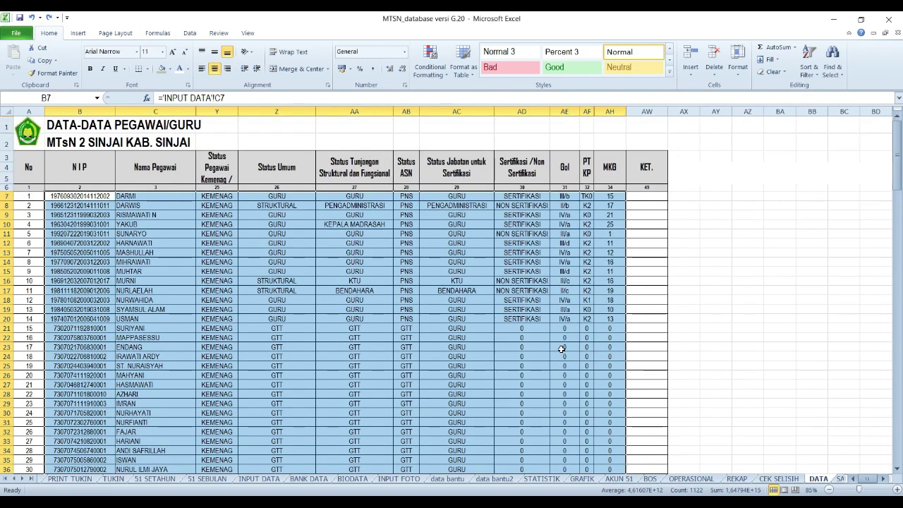
drag(86, 197, 614, 412)
scroll(590, 362, up, 2)
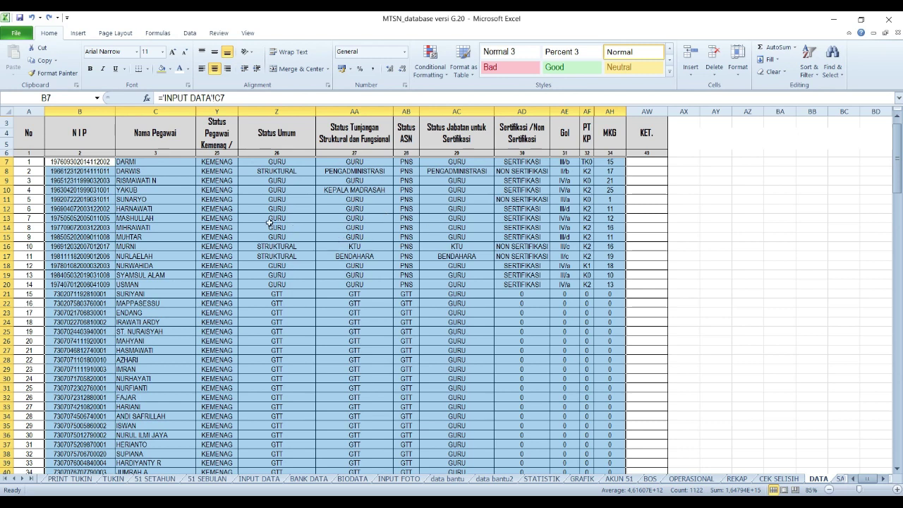
drag(101, 164, 605, 431)
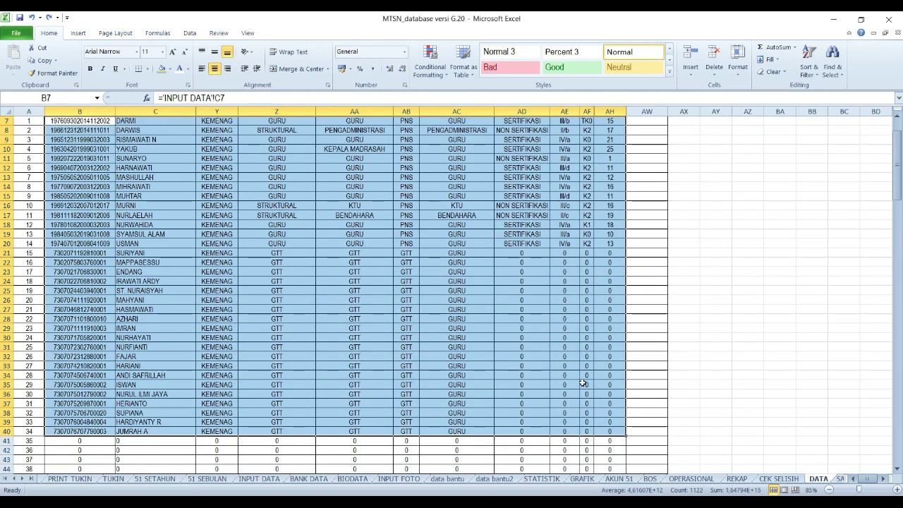
scroll(583, 383, up, 2)
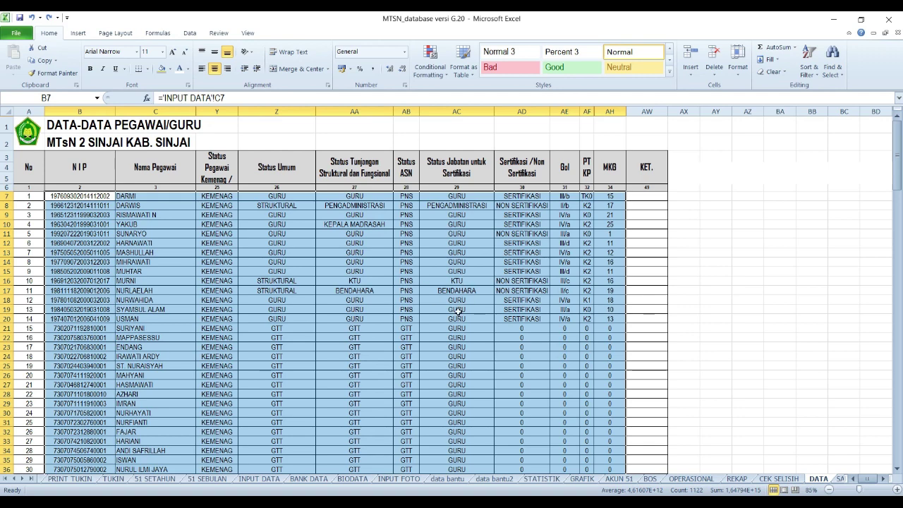
- Review the employee list from the header rows through the filled records and the zero-value rows beneath them
scroll(403, 329, down, 5)
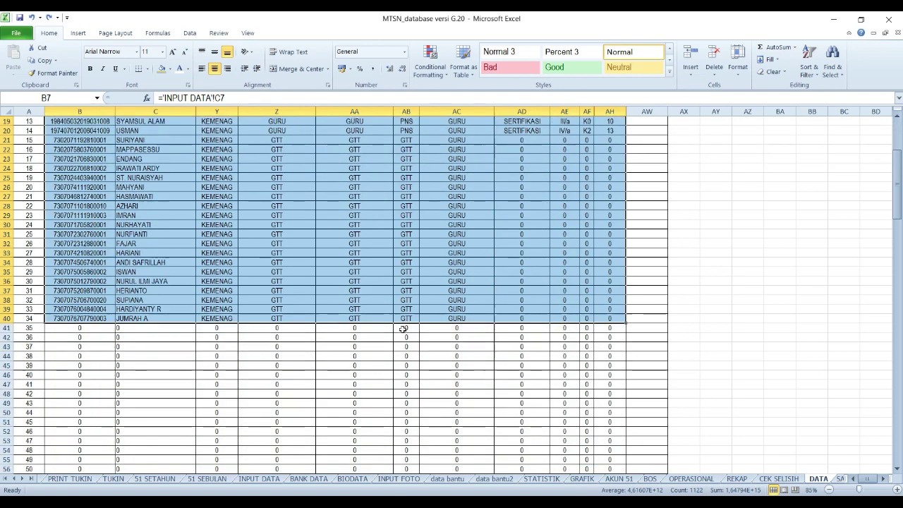
scroll(424, 322, up, 5)
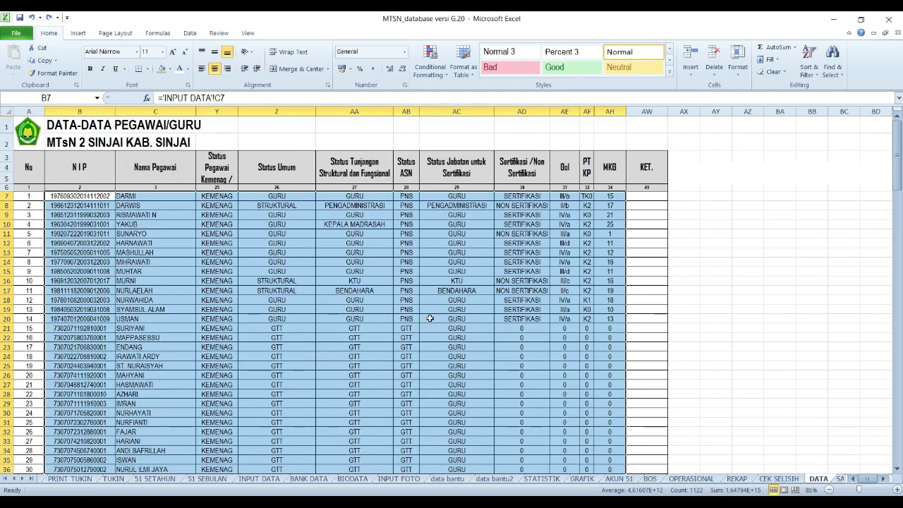
scroll(426, 319, down, 4)
scroll(419, 342, up, 1)
scroll(419, 343, down, 2)
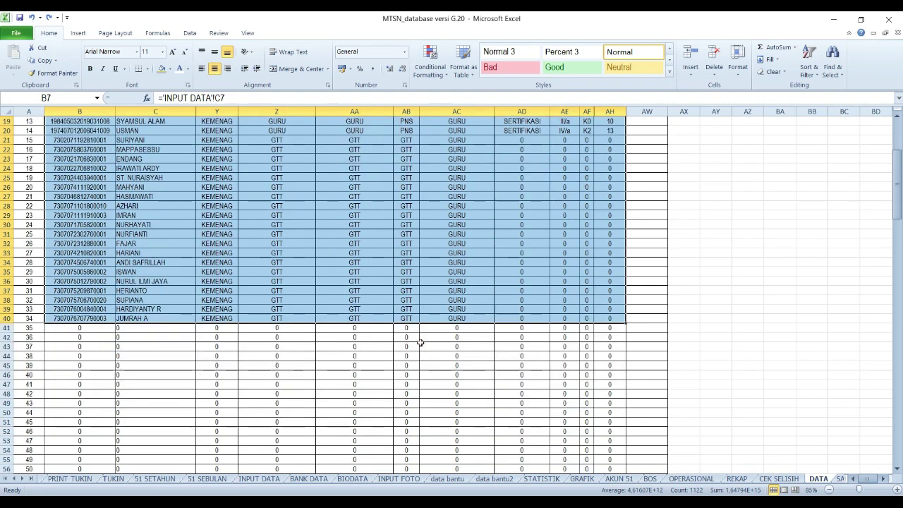
scroll(431, 329, up, 5)
scroll(431, 327, down, 7)
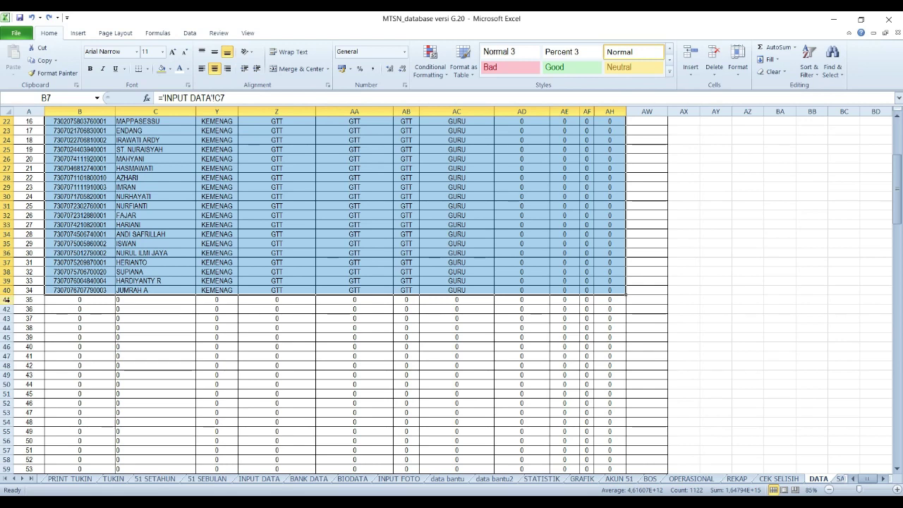
- Hide the unused zero-value rows 41 to 150 beneath the last filled record of the employee list
click(109, 281)
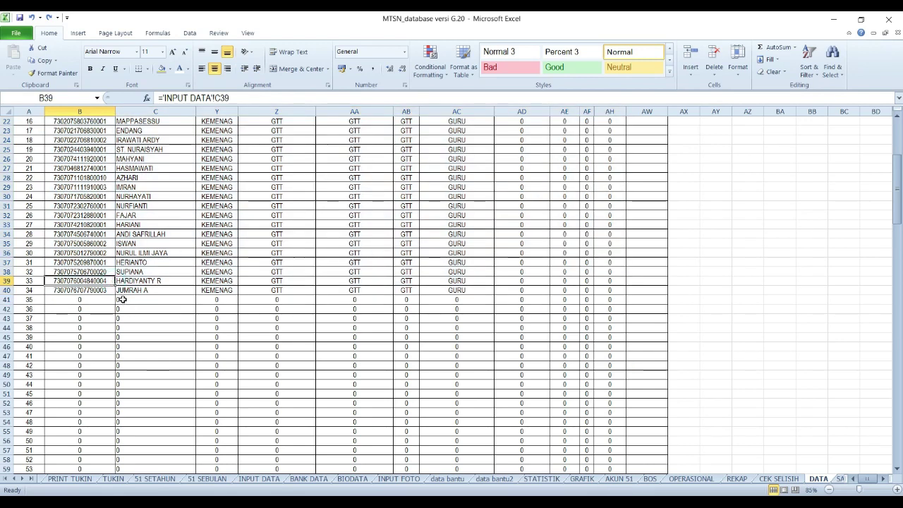
click(34, 290)
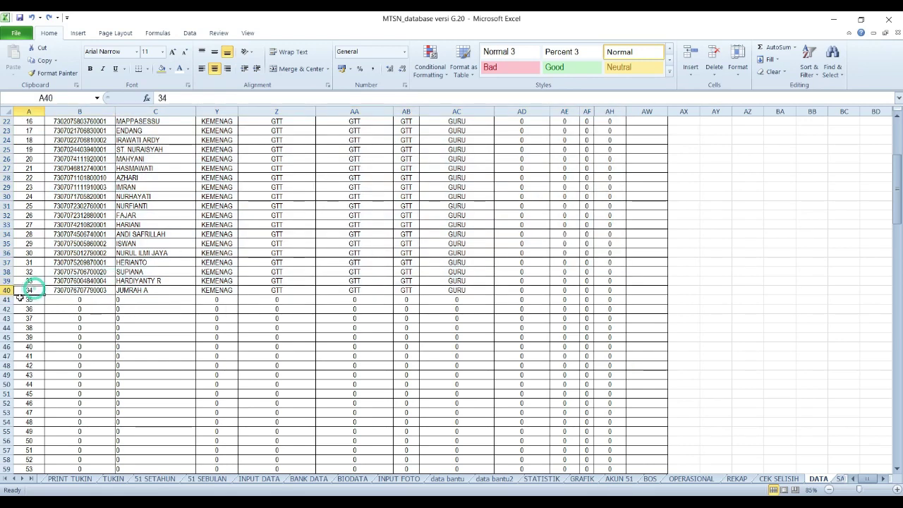
click(7, 299)
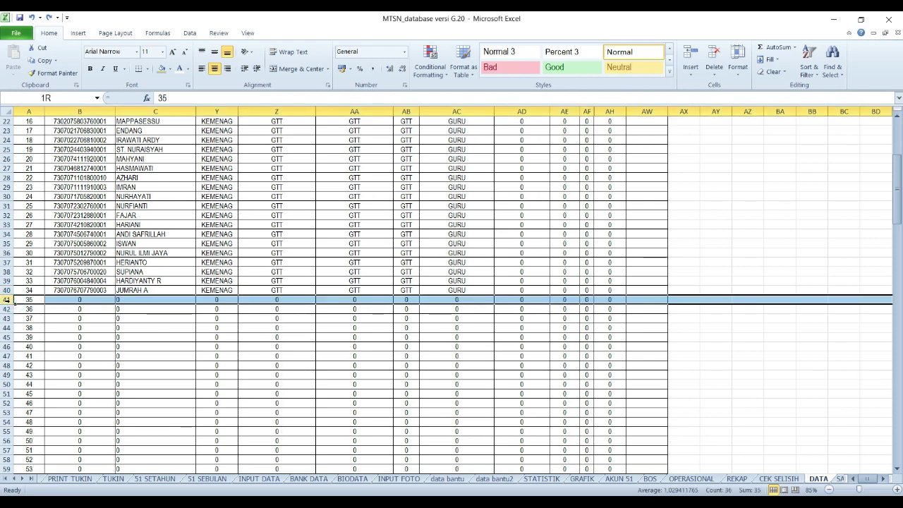
drag(7, 300, 10, 120)
scroll(130, 287, up, 9)
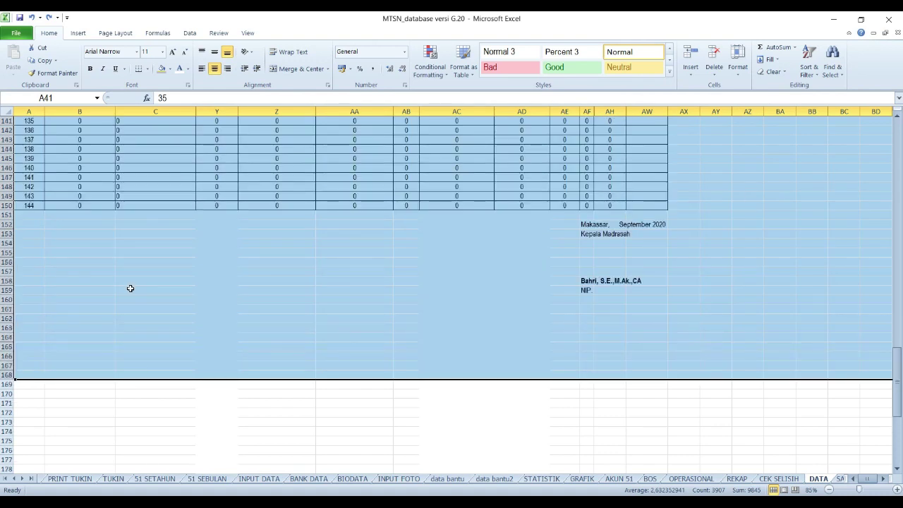
key(shift+Up)
key(shift+Up)
key(shift+Up)
key(shift+Up)
key(shift+Up)
key(shift+Up)
key(shift+Up)
key(shift+Up)
key(shift+Up)
key(shift+Up)
key(shift+Up)
key(shift+Up)
key(shift+Up)
key(shift+Up)
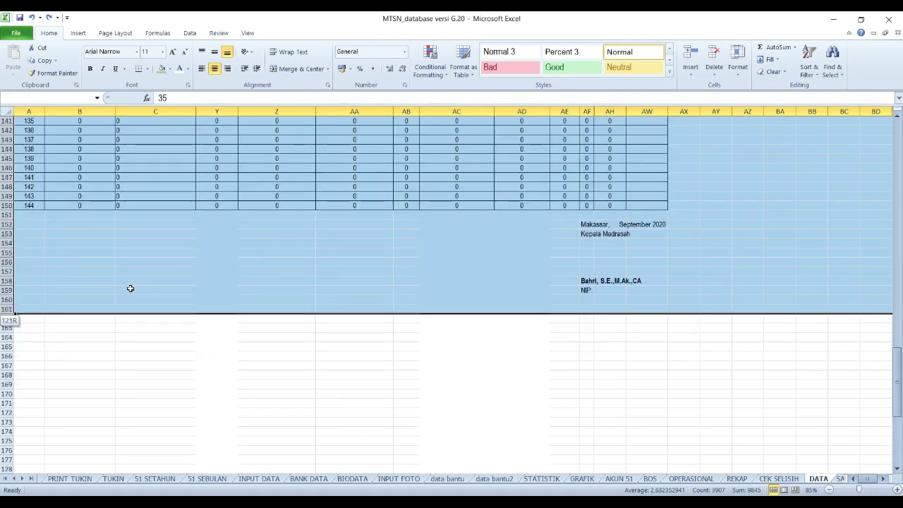
key(shift+Up)
key(shift+Up)
key(shift+Up)
key(shift+Up)
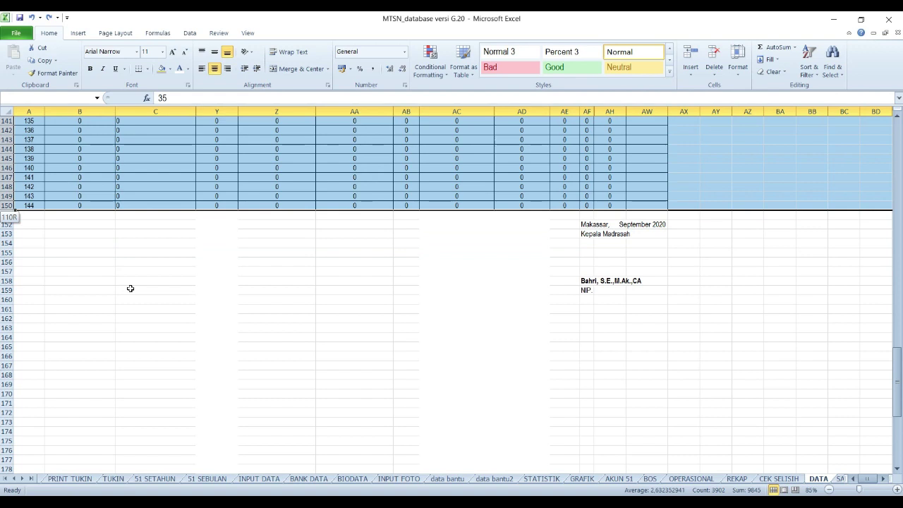
right_click(225, 208)
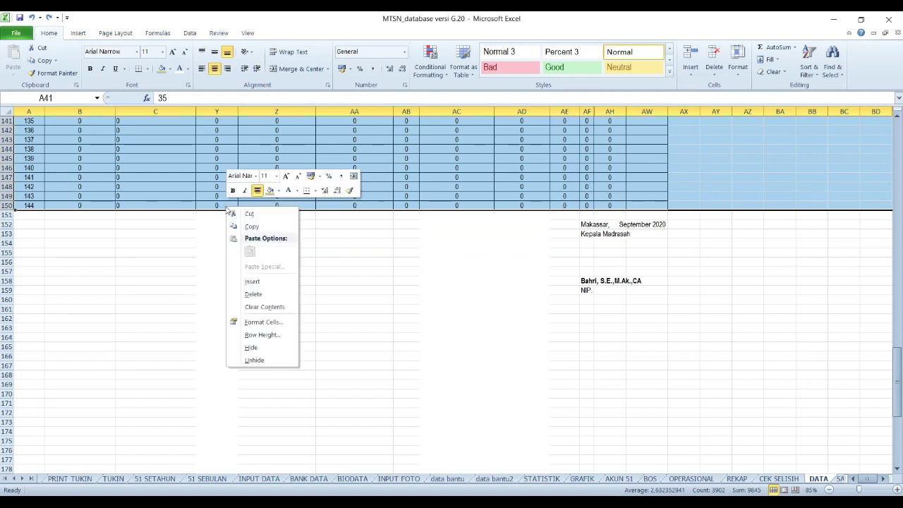
click(251, 348)
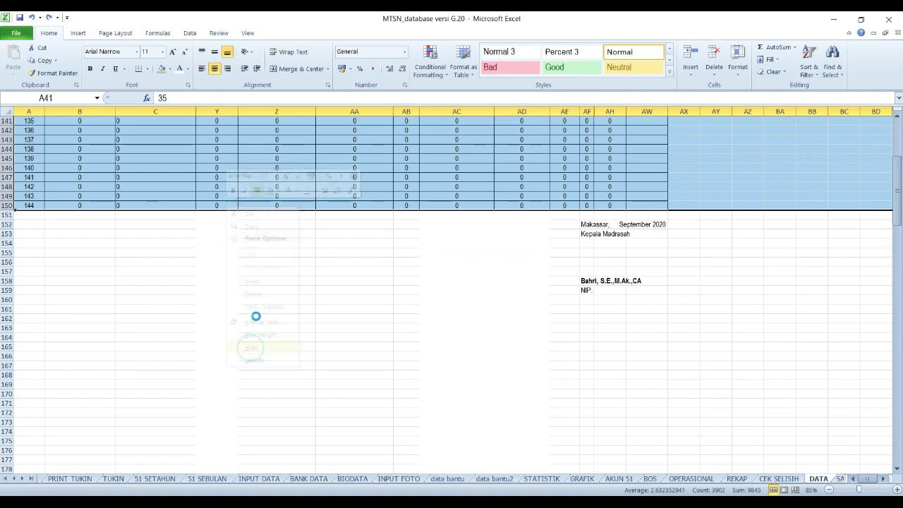
- Check the signature block beneath the shortened employee list, including the place and date, Kepala Madrasah, name and NIP cells
click(467, 346)
drag(600, 303, 593, 348)
click(598, 307)
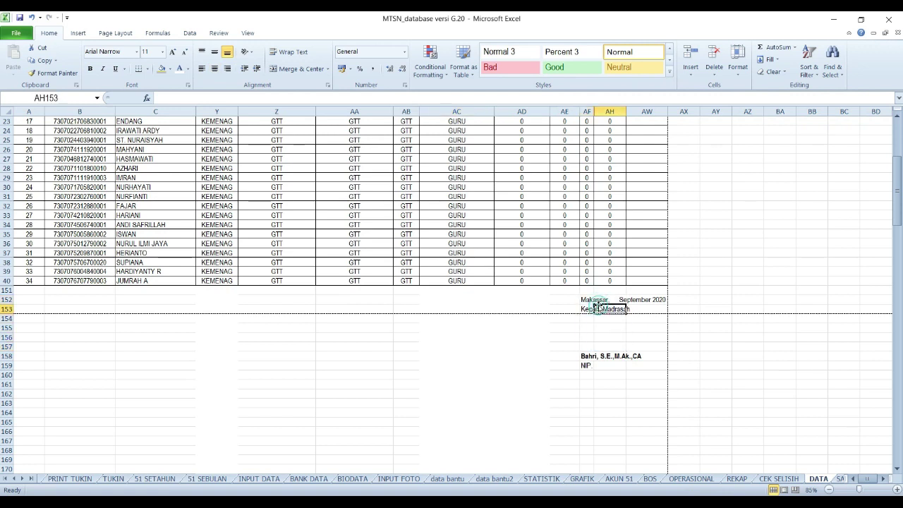
click(588, 299)
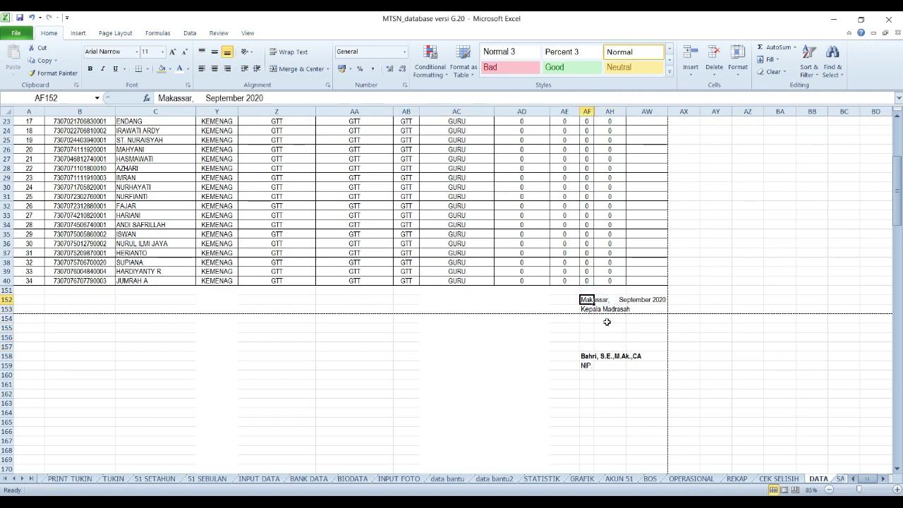
click(588, 356)
click(596, 367)
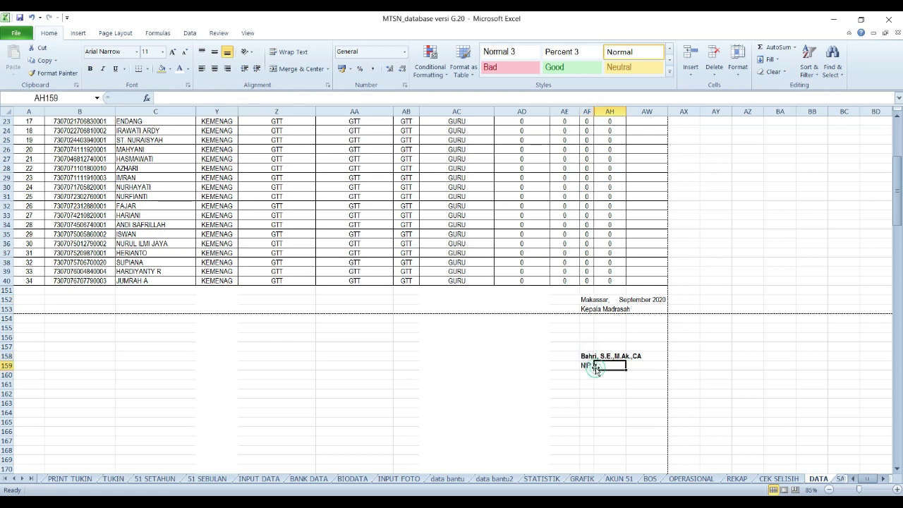
click(587, 356)
scroll(589, 340, up, 5)
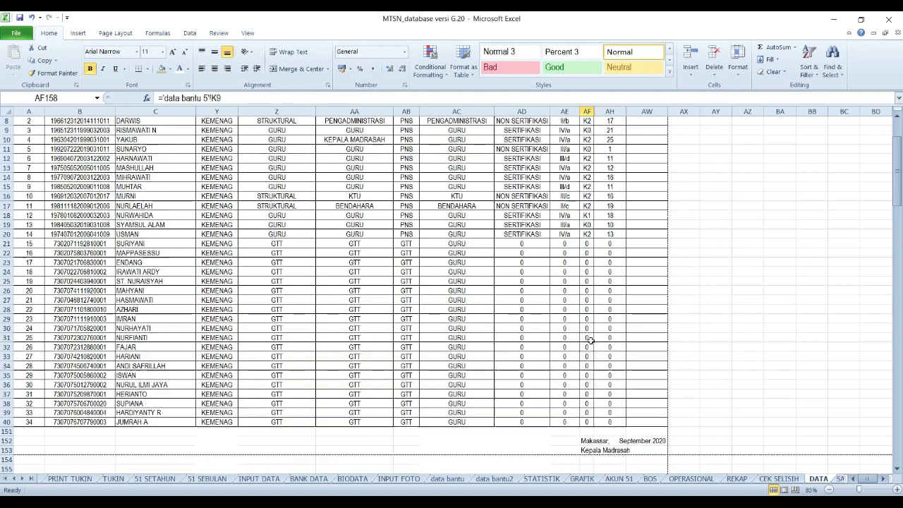
scroll(589, 340, up, 3)
scroll(602, 324, down, 7)
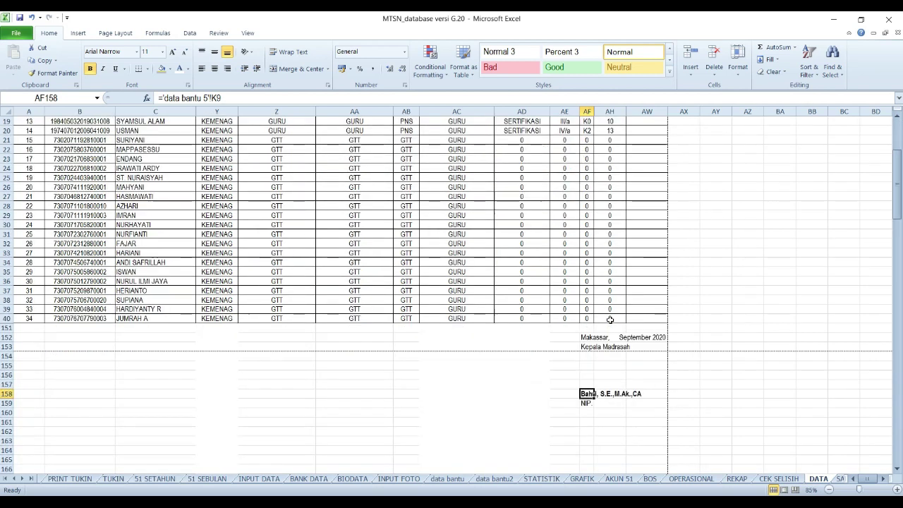
- Unhide all hidden rows of the employee list and return to its header
key(ctrl+a)
key(ctrl+shift+9)
click(484, 298)
scroll(485, 297, up, 9)
scroll(485, 298, up, 5)
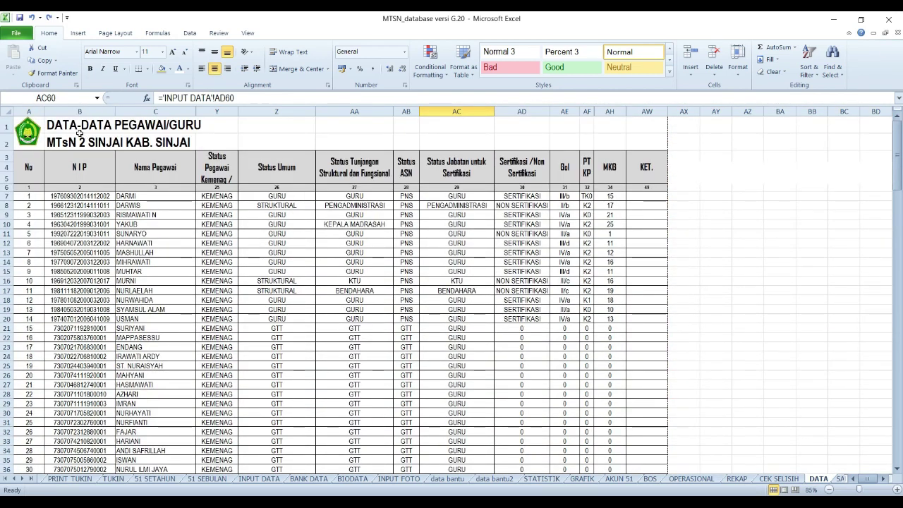
- Return to the main menu sheet and open COPY EXCEL DARI SAKTI under KERTAS KERJA
click(33, 143)
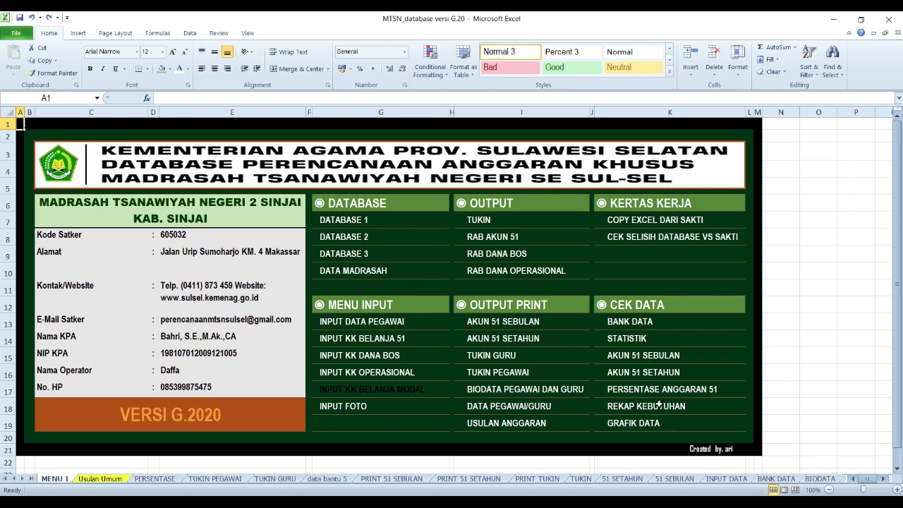
click(626, 390)
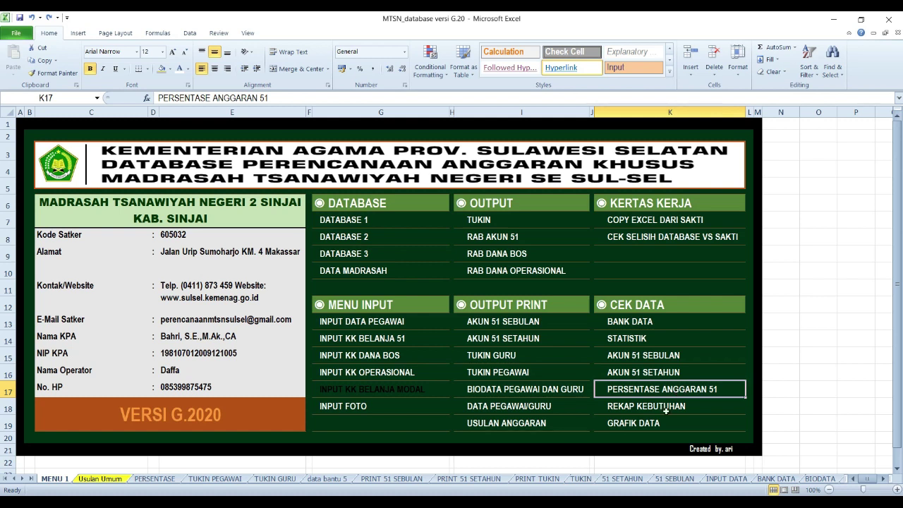
click(646, 258)
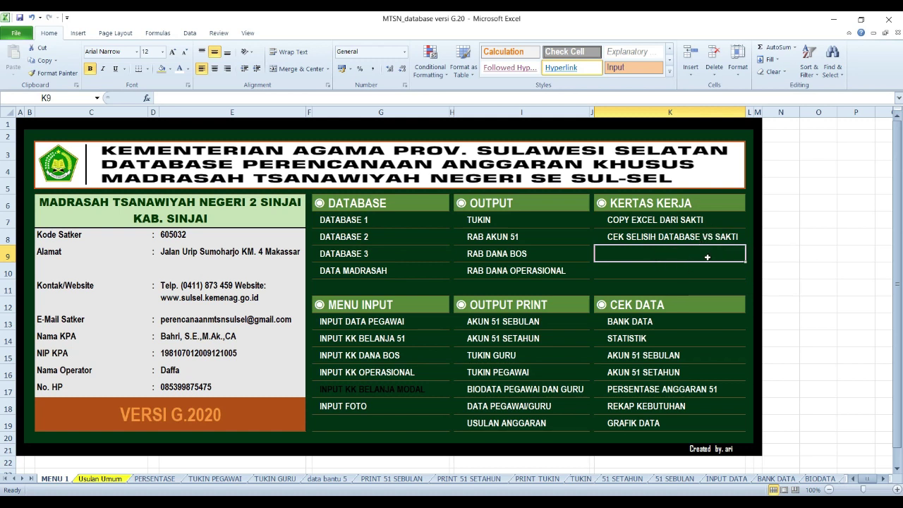
click(656, 220)
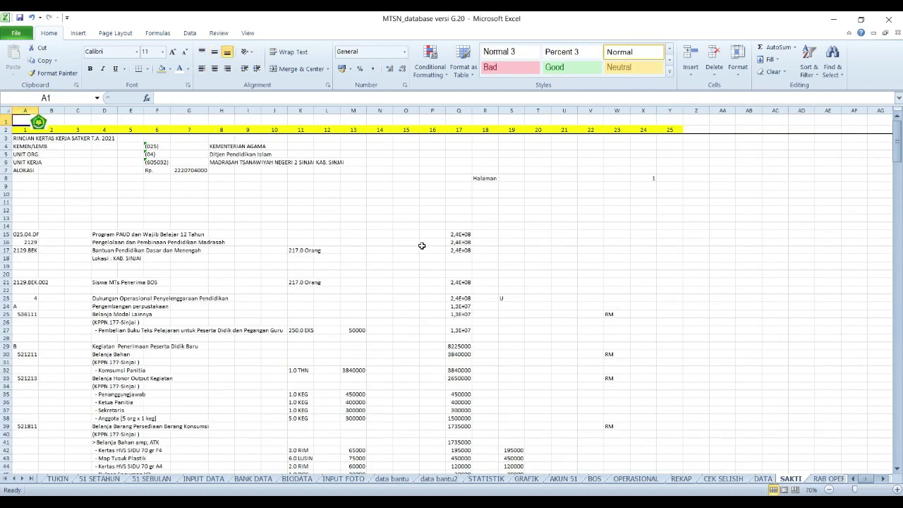
click(407, 226)
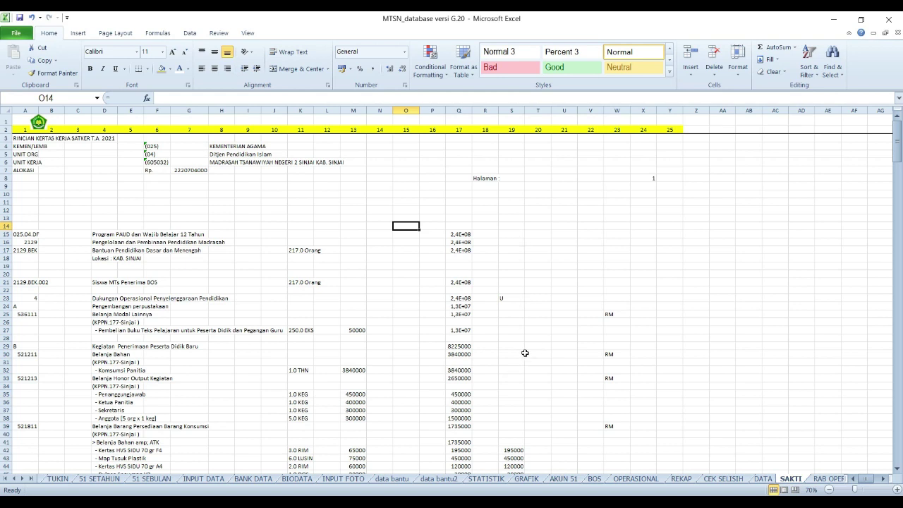
- Switch to the RINCIAN KERTAS KERJA SATKER 2021 workbook and go to the start of its worksheet
click(180, 502)
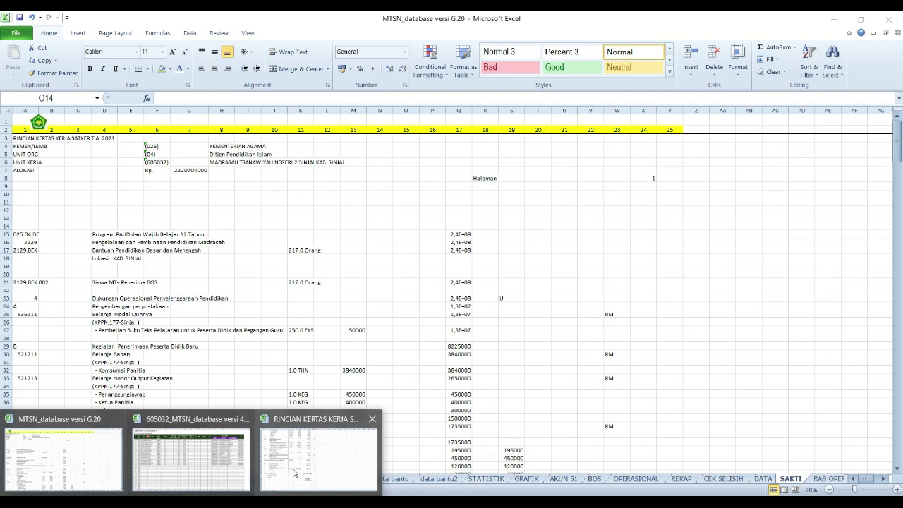
mouse_move(294, 473)
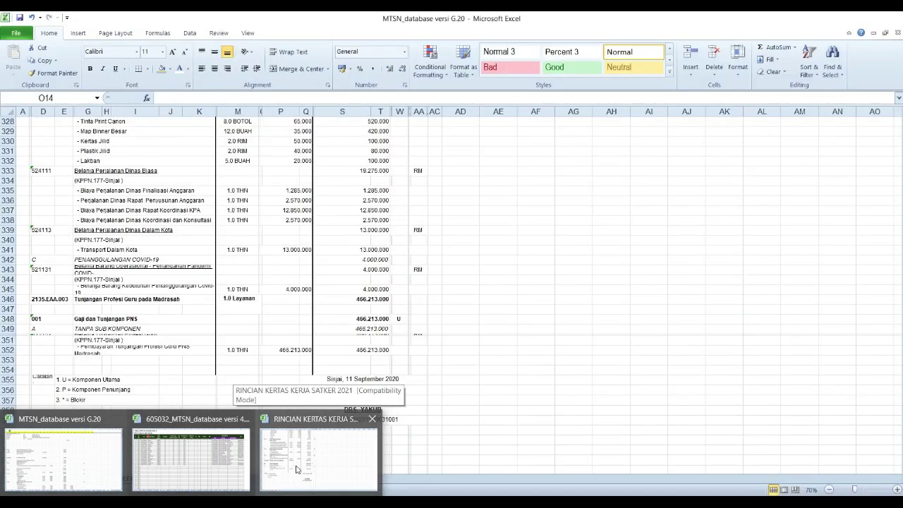
click(299, 466)
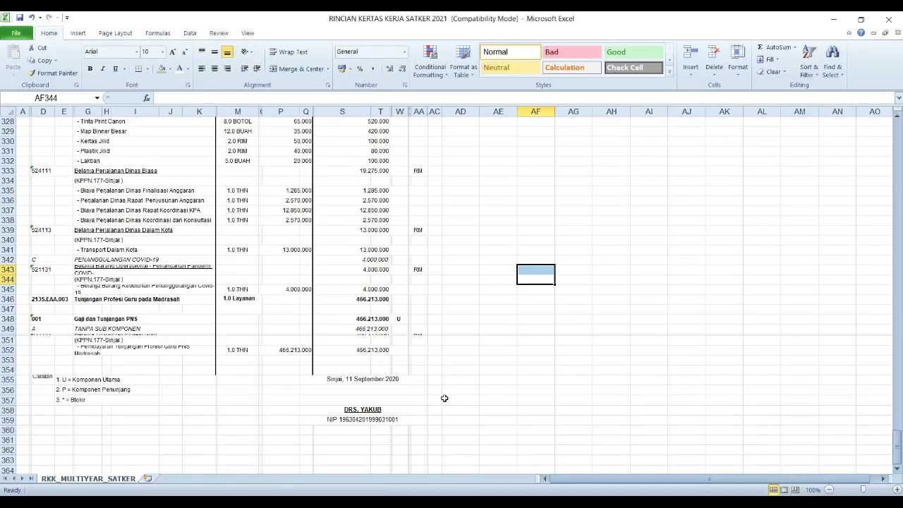
scroll(443, 397, up, 15)
scroll(444, 398, up, 20)
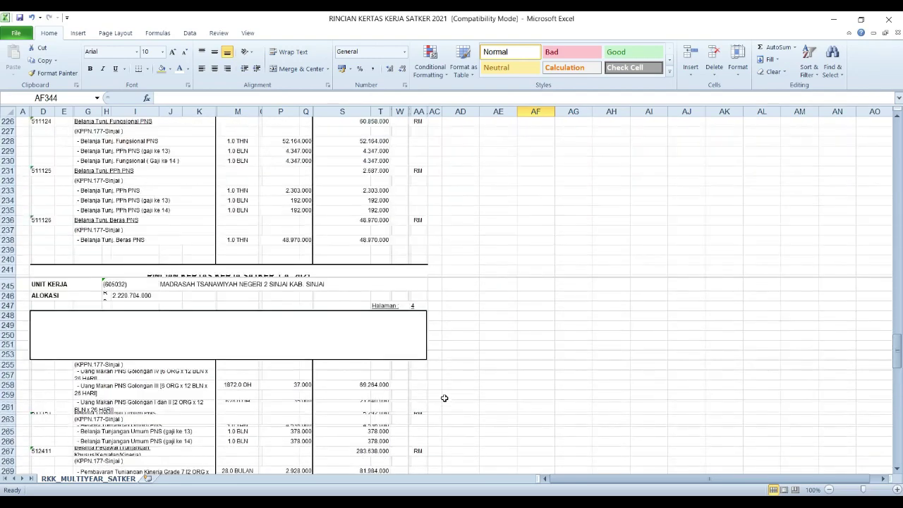
scroll(445, 397, up, 20)
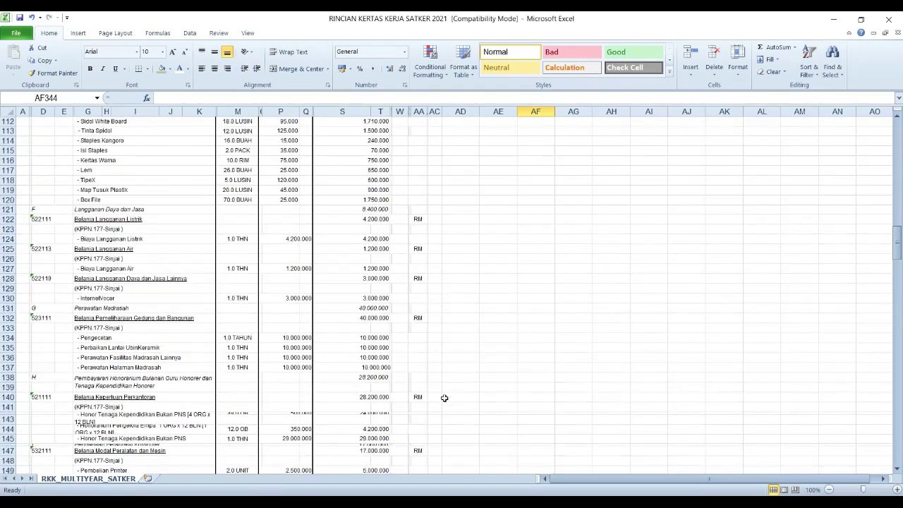
scroll(444, 398, up, 12)
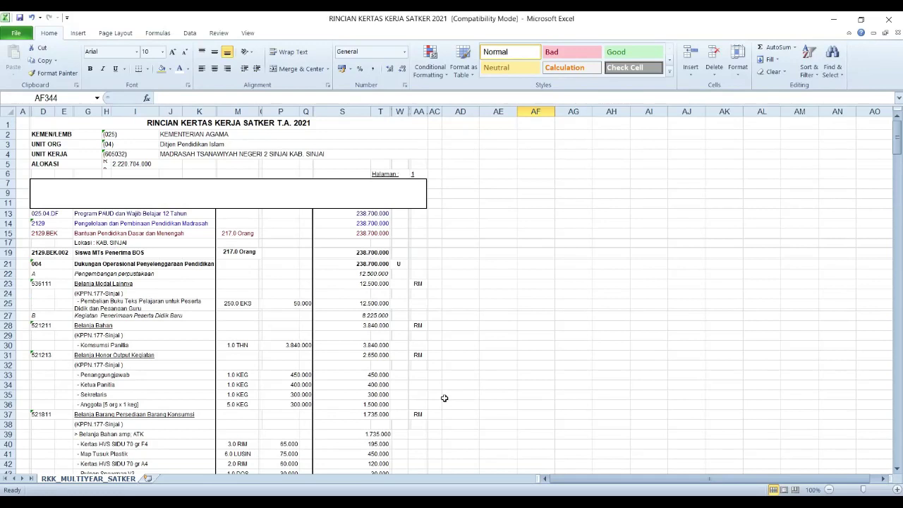
- Examine the Siswa MTs Penerima BOS line and the merged blank header blocks at C7 and C93
click(172, 253)
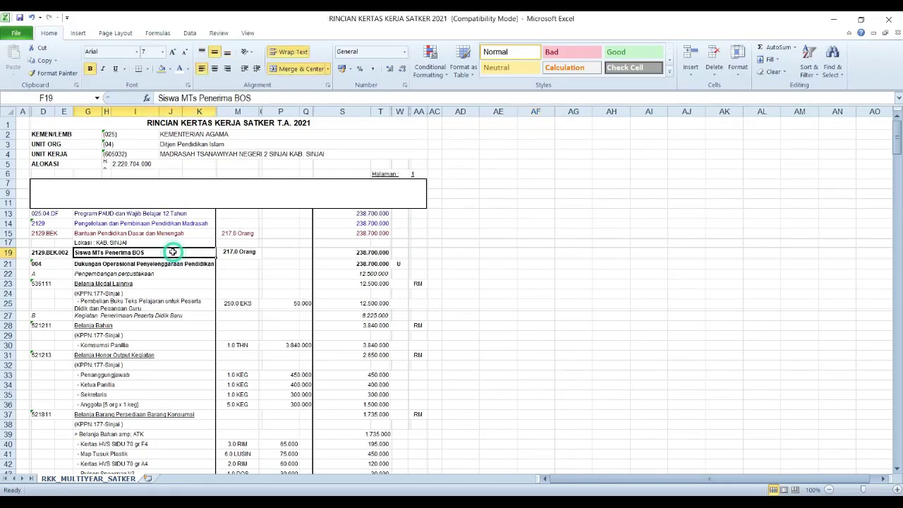
click(168, 195)
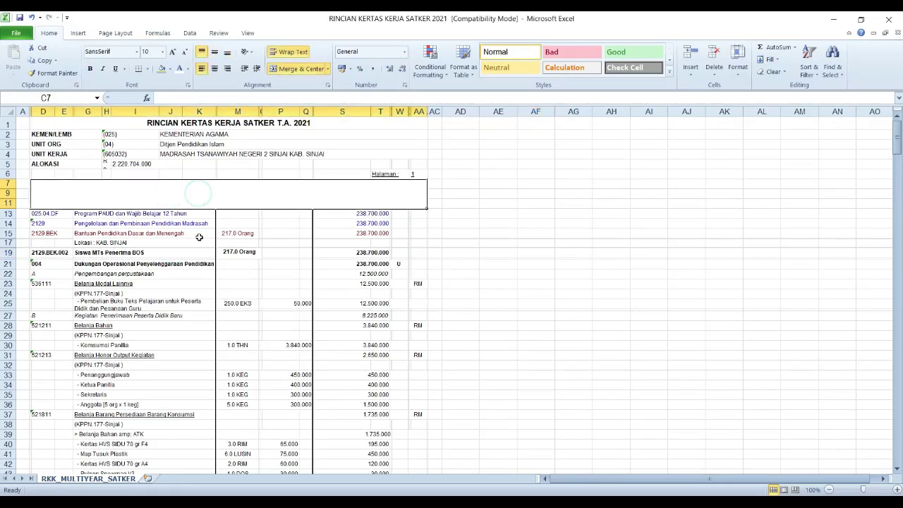
scroll(200, 237, down, 16)
scroll(202, 270, down, 8)
click(191, 311)
scroll(192, 316, up, 20)
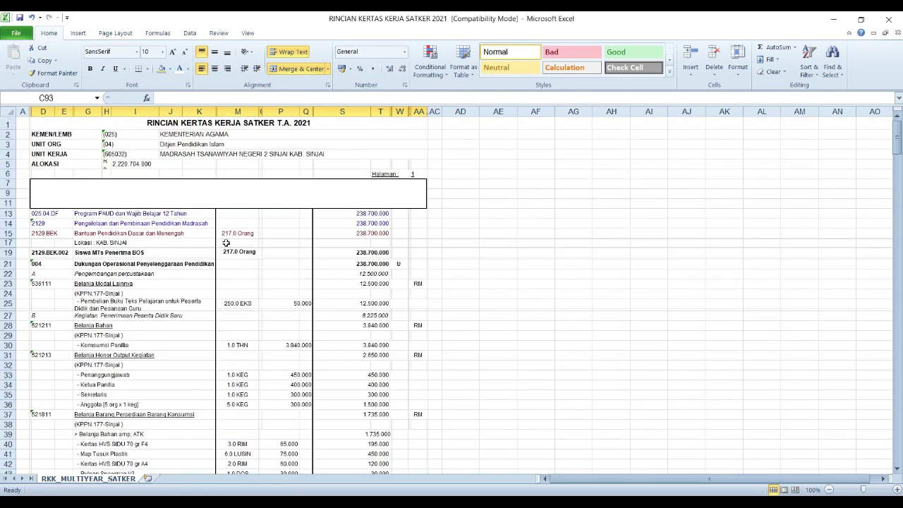
- Check the worksheet's header area from the title through the ALOKASI row to the merged blank block
click(444, 150)
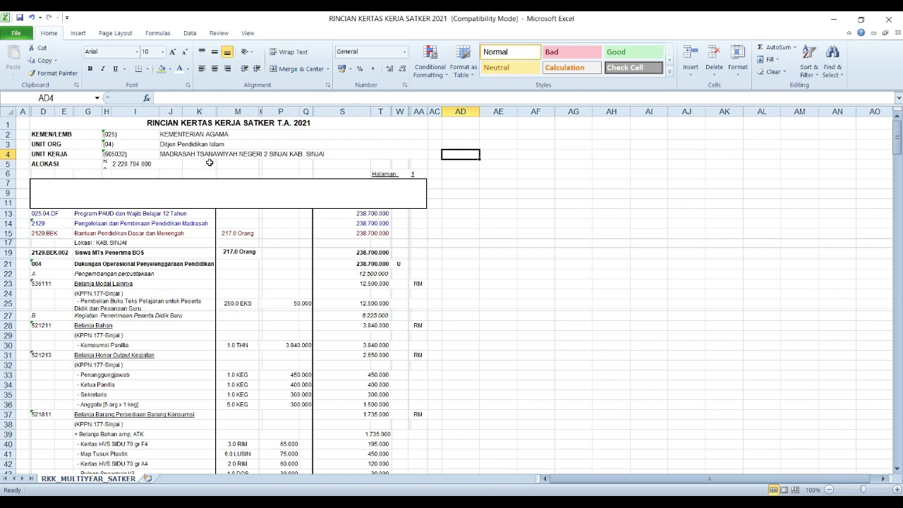
click(47, 125)
drag(48, 125, 51, 186)
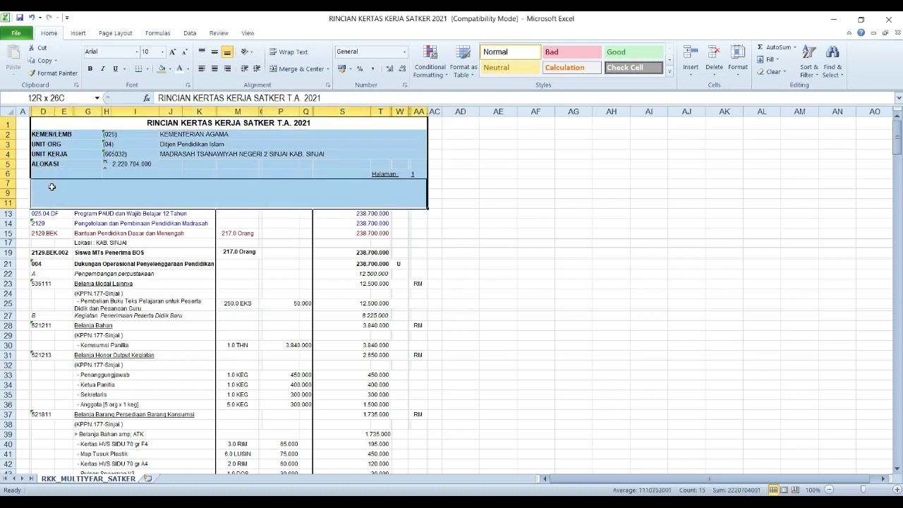
click(67, 164)
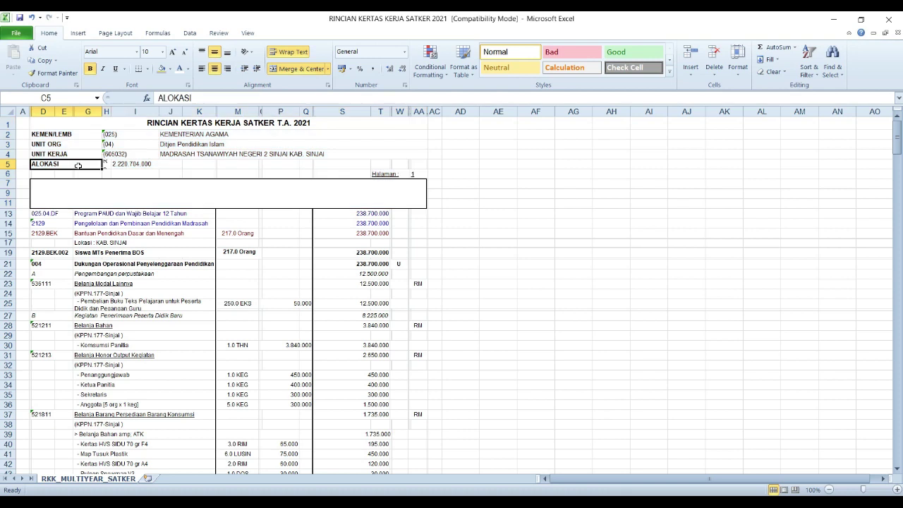
click(43, 124)
click(143, 183)
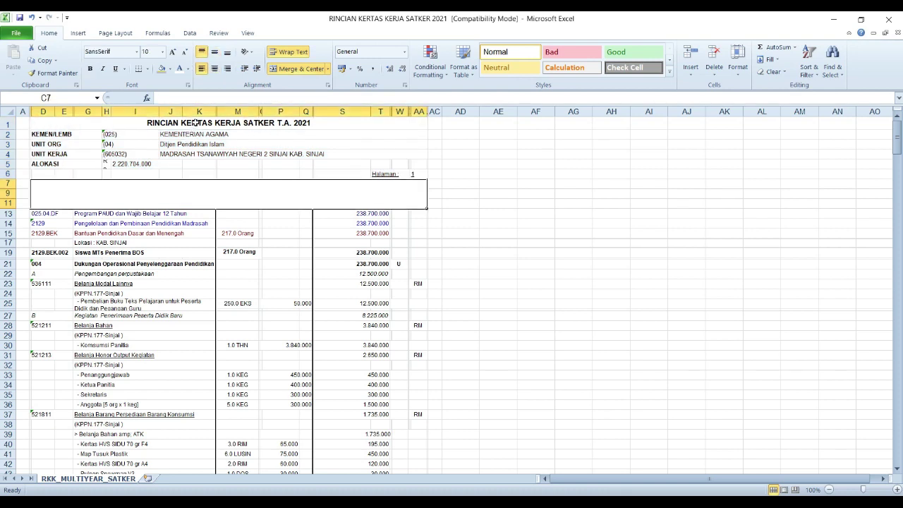
- Copy the whole budget worksheet from the title in C1 down through the signature block in row 359
click(195, 123)
drag(196, 123, 180, 399)
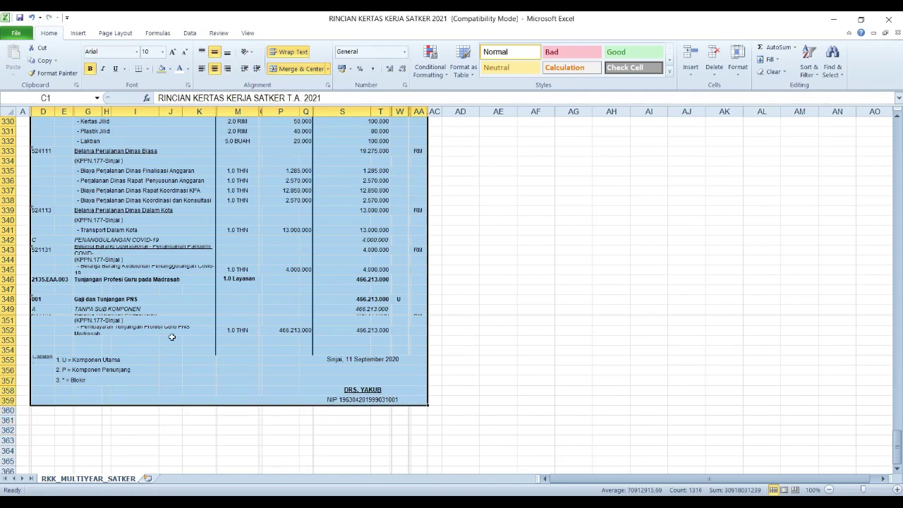
right_click(189, 215)
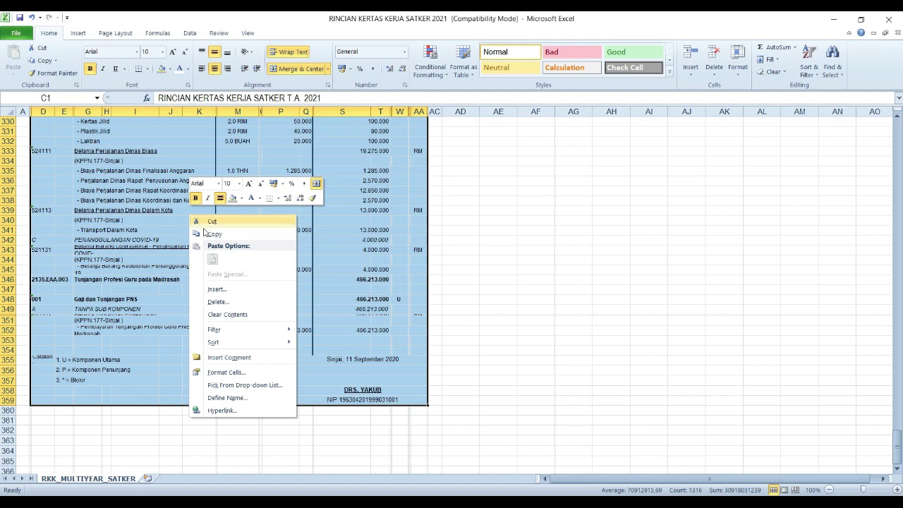
click(206, 234)
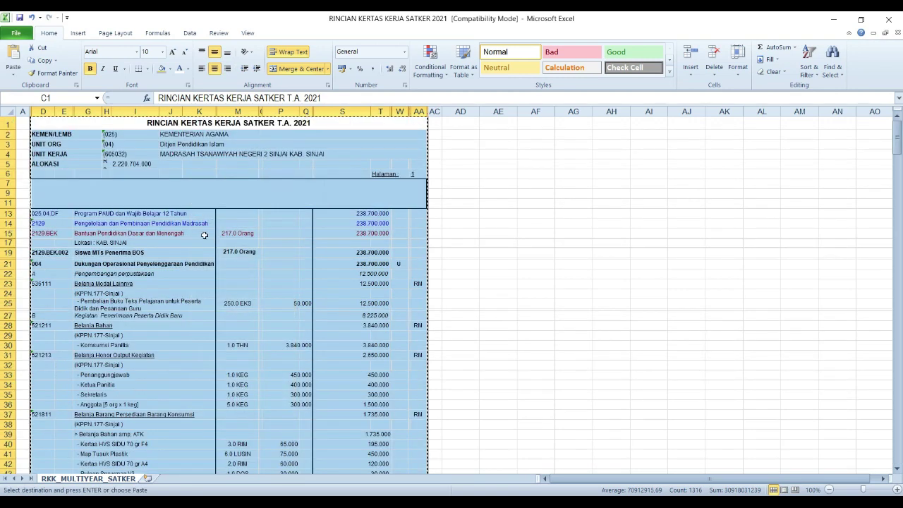
- Cancel the pending copy and copy the budget worksheet's full range again, from the title in C1 through row 359
key(Escape)
click(573, 203)
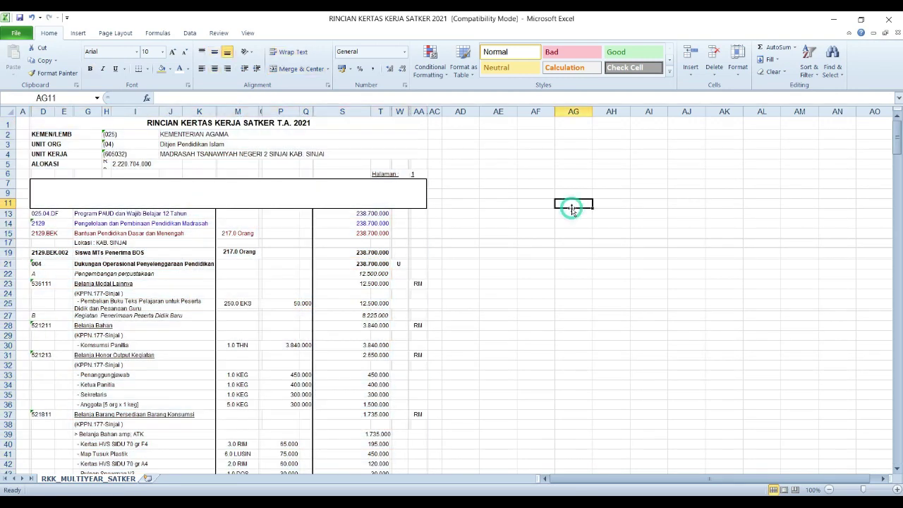
click(175, 125)
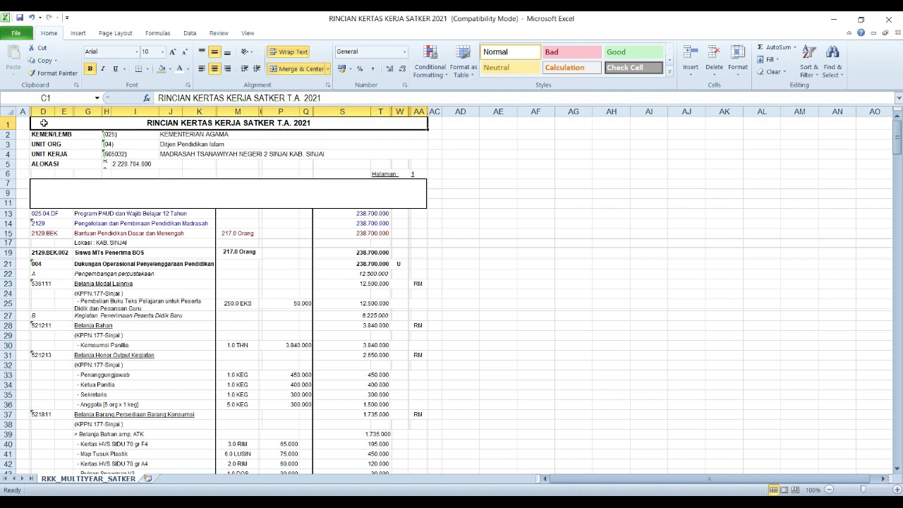
drag(44, 123, 123, 438)
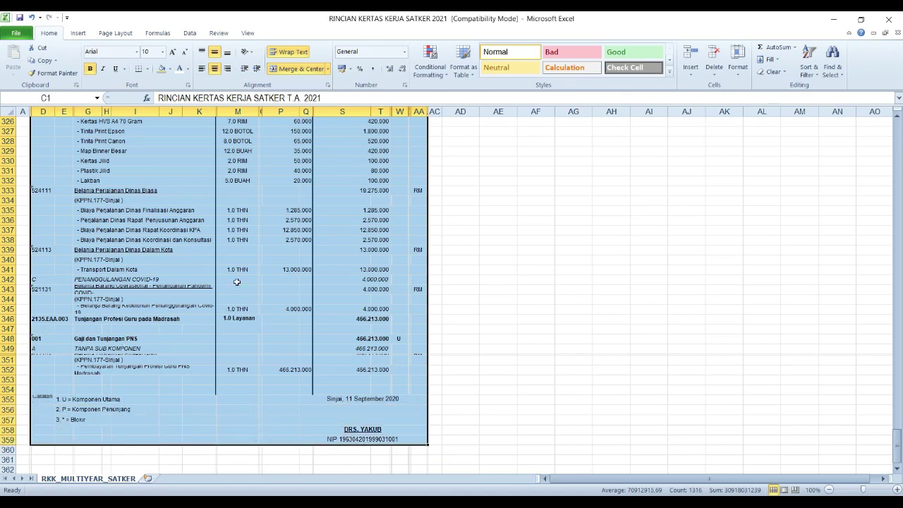
right_click(246, 221)
click(278, 246)
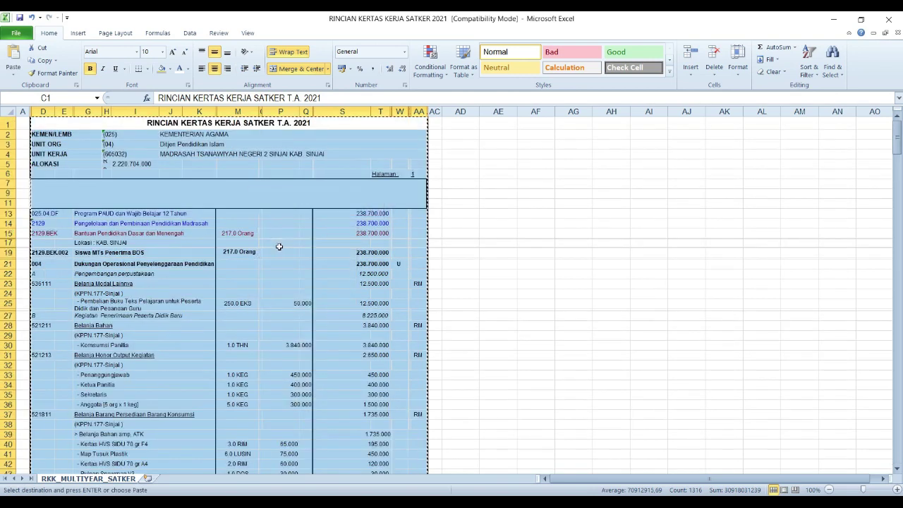
- Switch to the MTSN_database versi G.20 workbook and open the COPY EXCEL DARI SAKTI sheet from its main menu
click(215, 502)
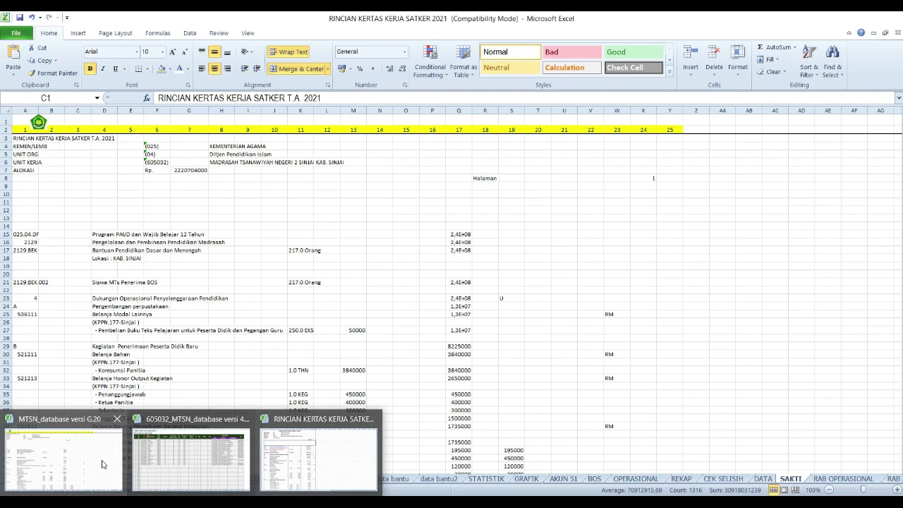
click(102, 464)
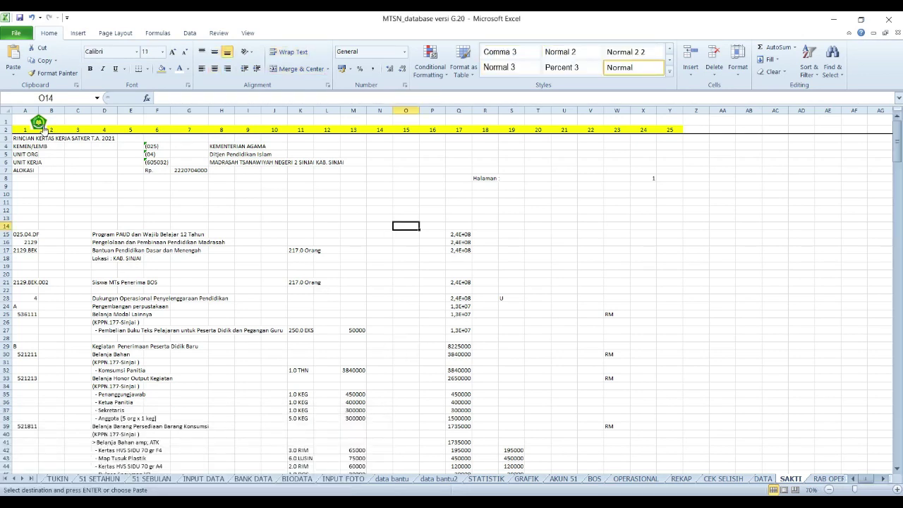
click(44, 128)
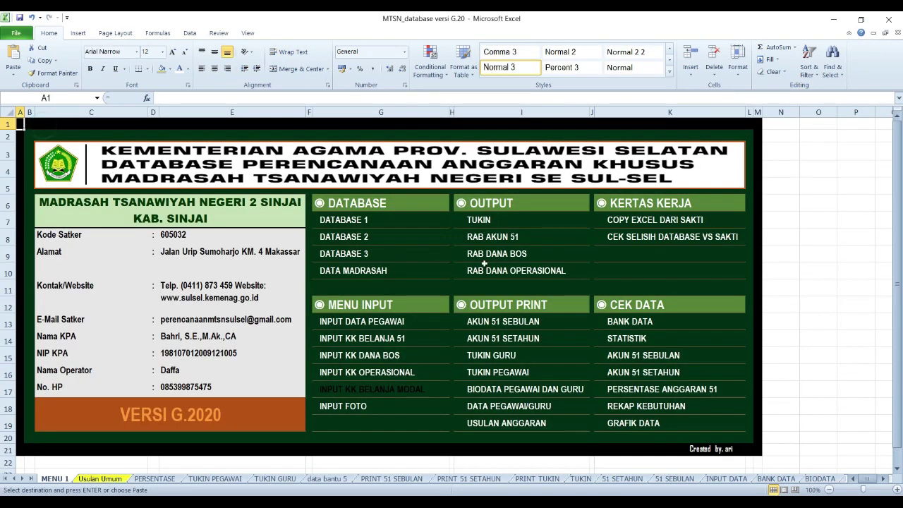
click(642, 223)
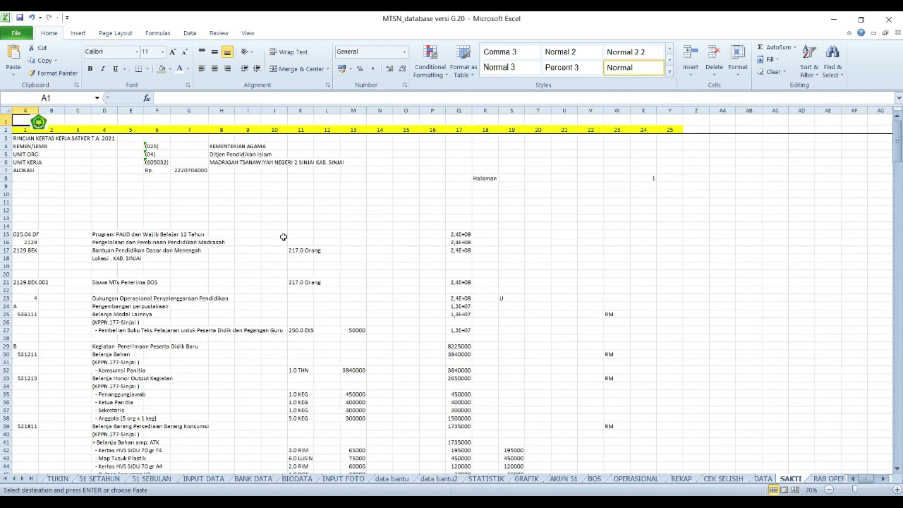
- Paste the copied budget worksheet as values only into the SAKTI sheet, starting at A3
click(23, 139)
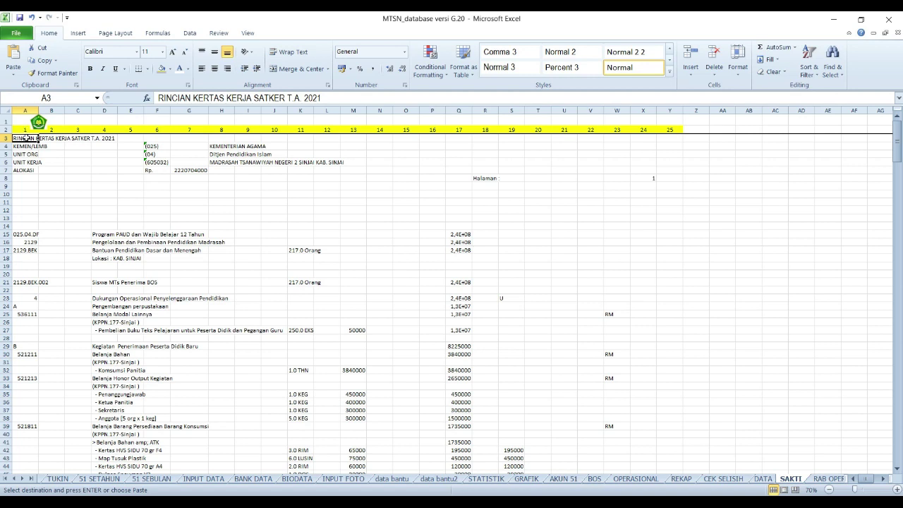
right_click(26, 140)
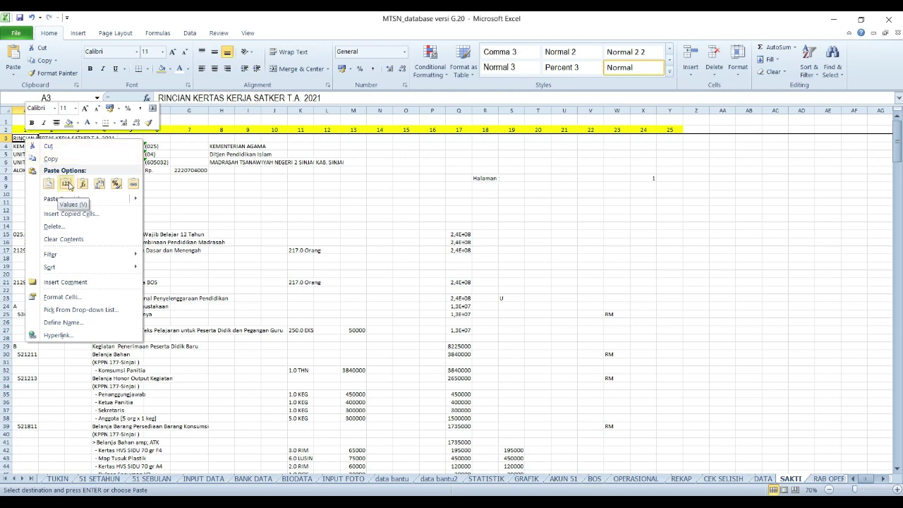
click(69, 185)
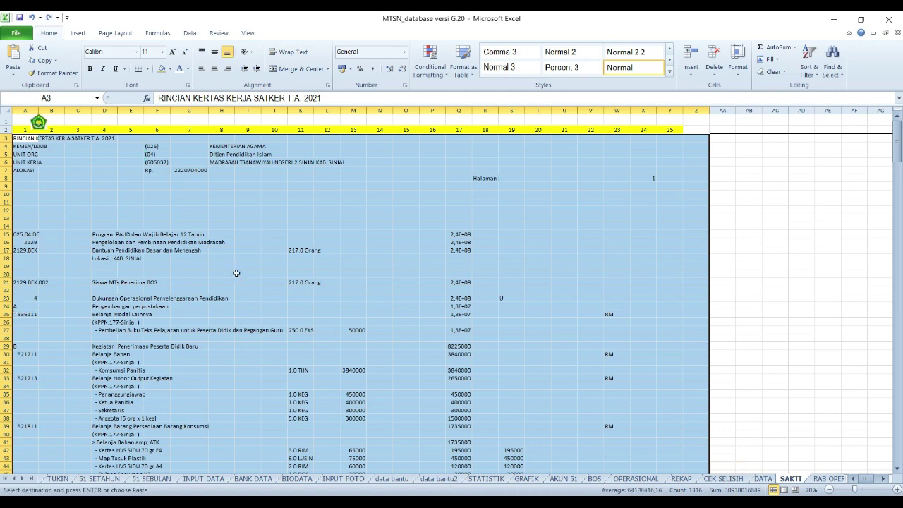
click(278, 267)
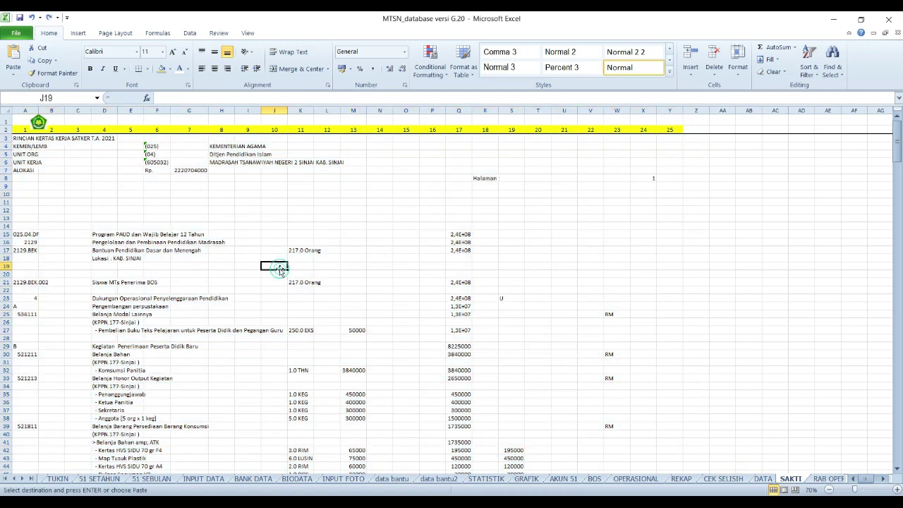
click(18, 139)
right_click(17, 139)
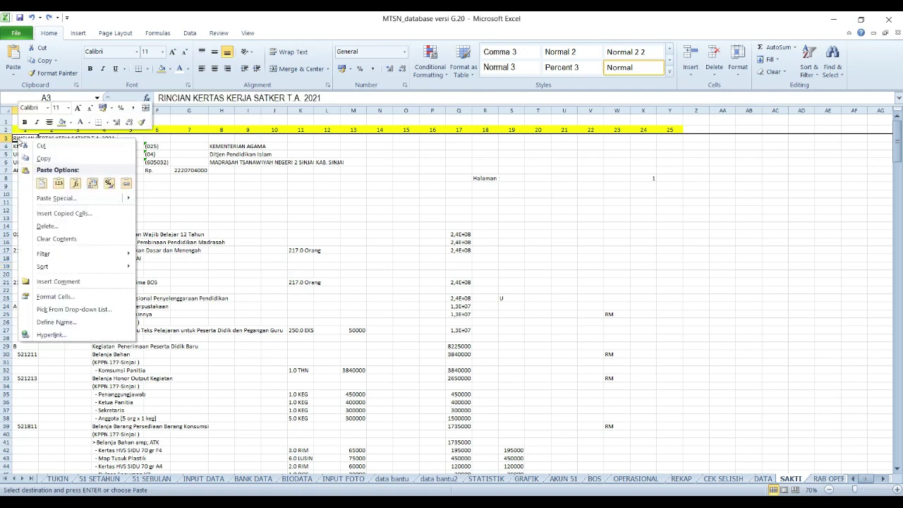
click(58, 184)
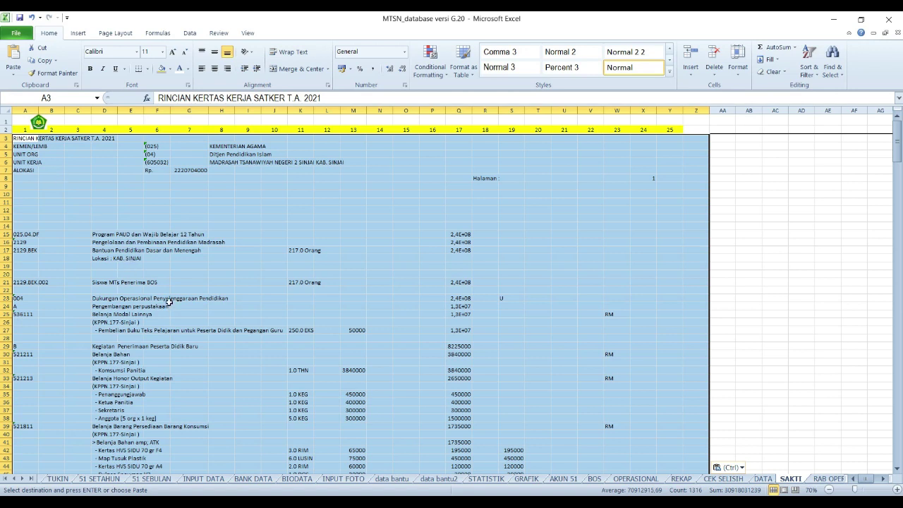
click(135, 257)
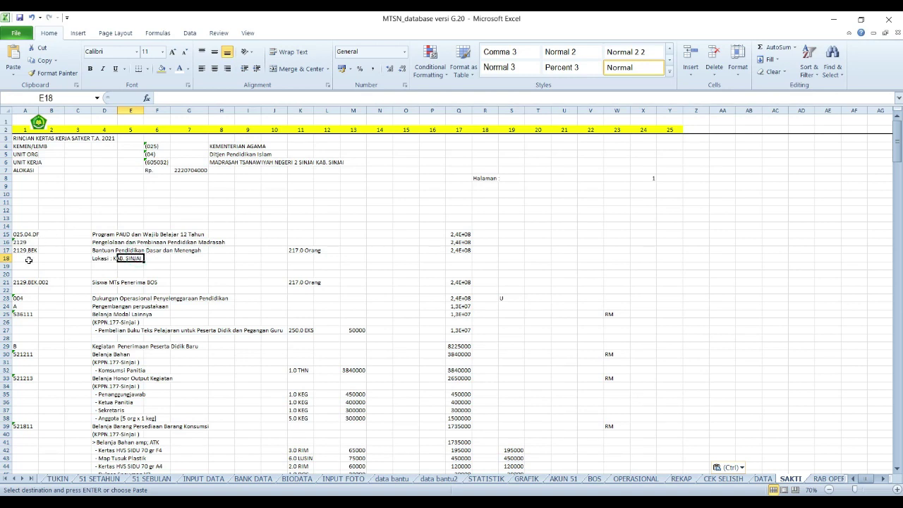
- Examine the pasted codes in column A of the SAKTI sheet, from the 2129 row to the Belanja Modal Lainnya row
ctrl+scroll(72, 275, up, 1)
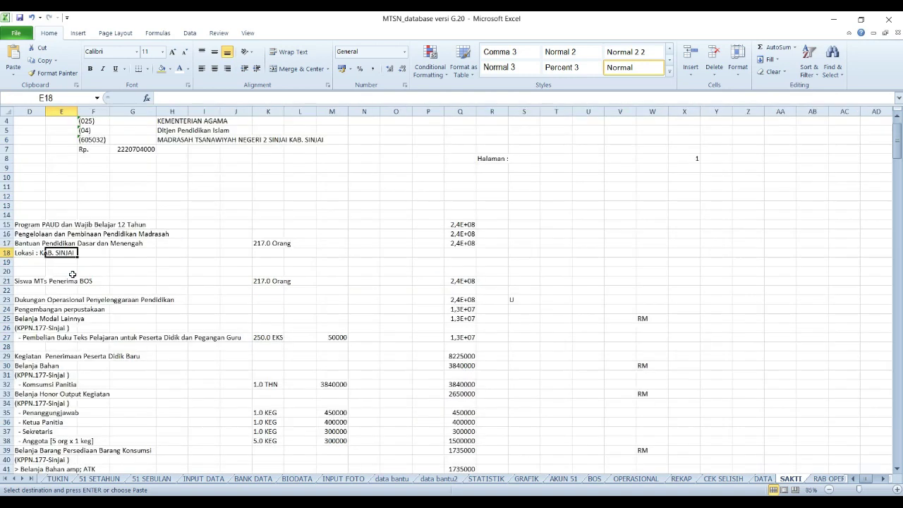
scroll(33, 260, left, 3)
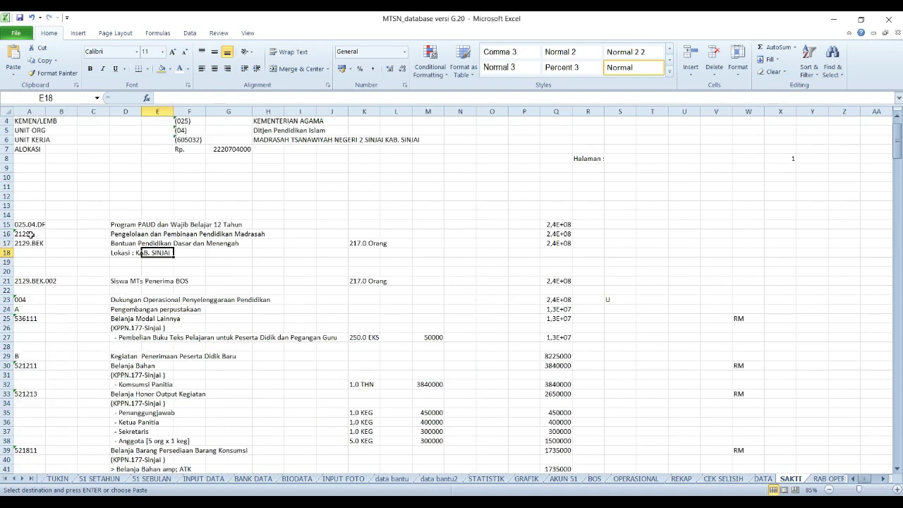
click(31, 234)
click(57, 299)
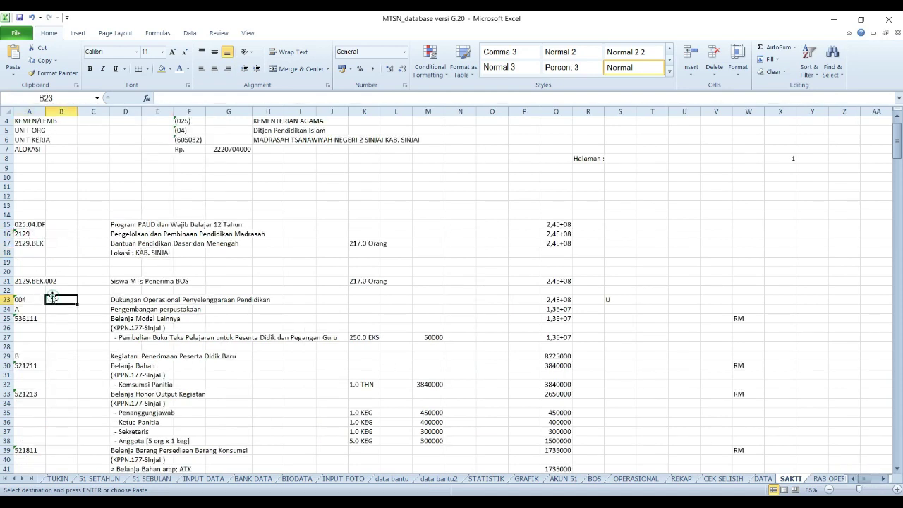
click(31, 234)
click(54, 317)
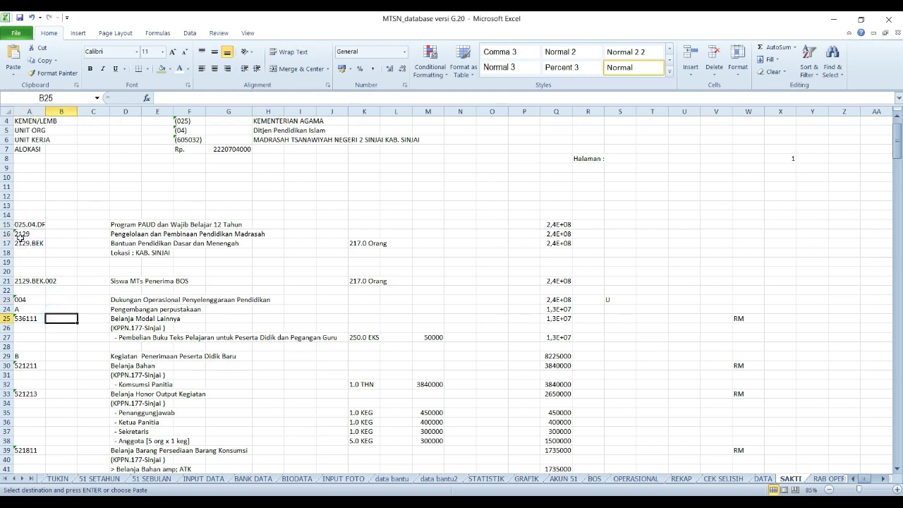
click(25, 234)
scroll(25, 235, up, 1)
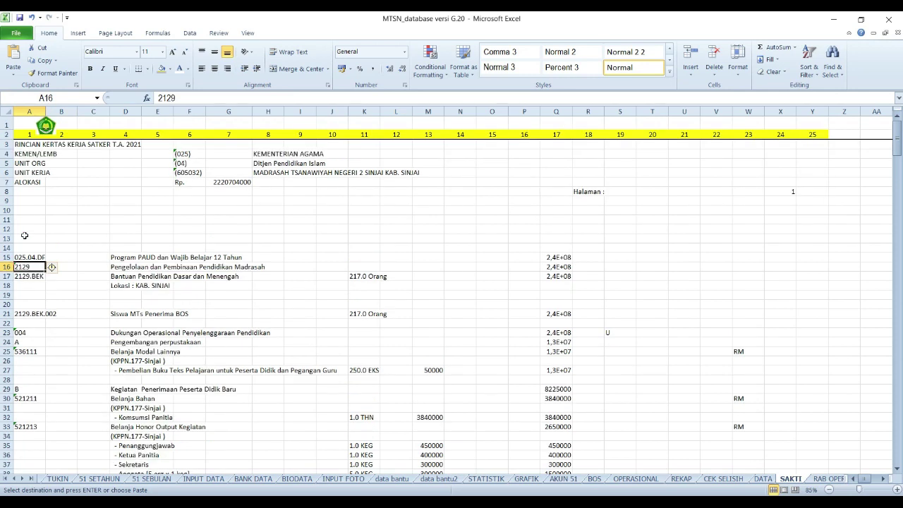
- Convert the codes stored as text in A16:A392 of the SAKTI sheet to numbers
click(26, 304)
click(24, 266)
drag(24, 267, 27, 385)
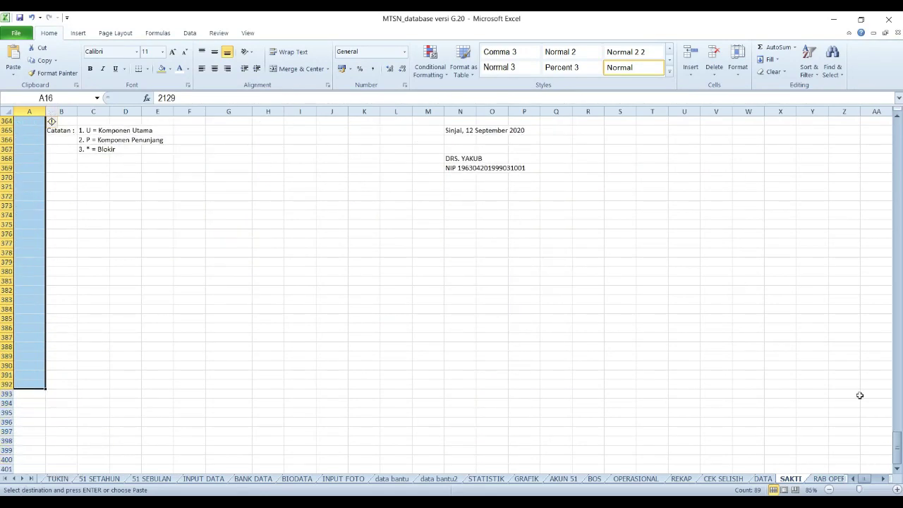
drag(897, 445, 885, 127)
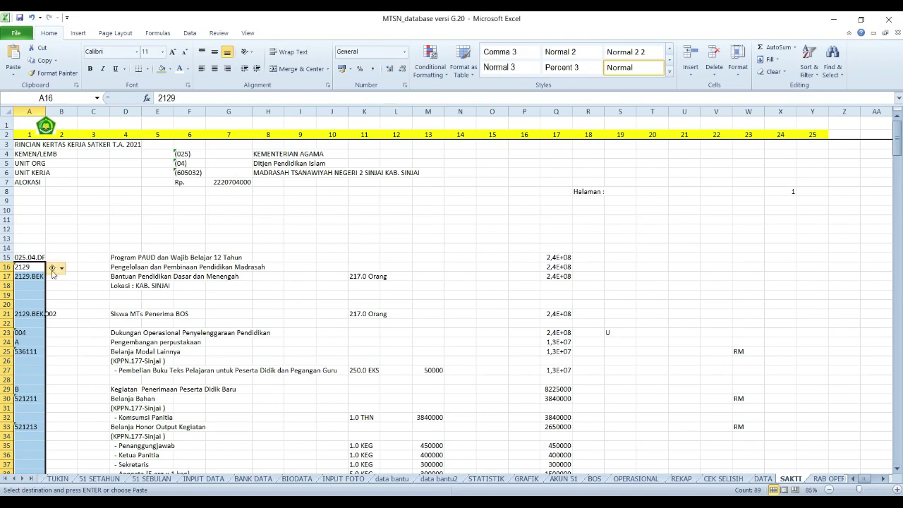
mouse_move(62, 271)
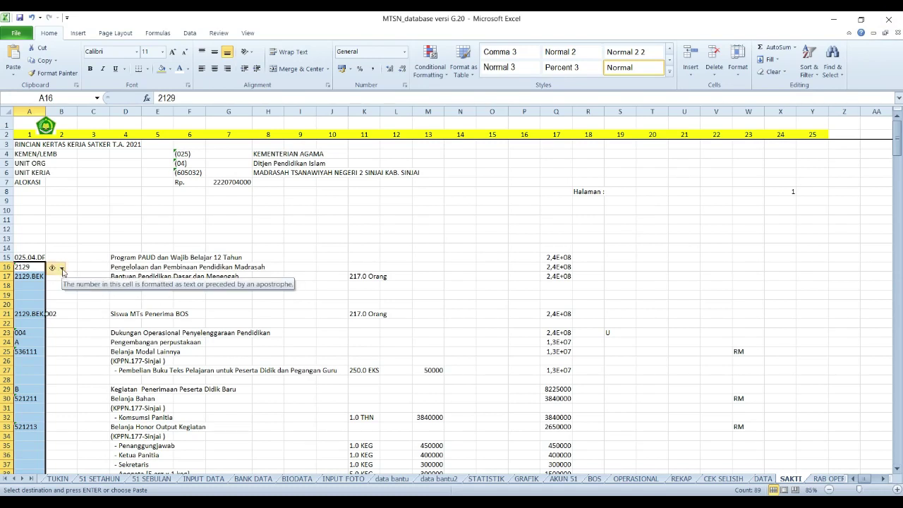
click(62, 269)
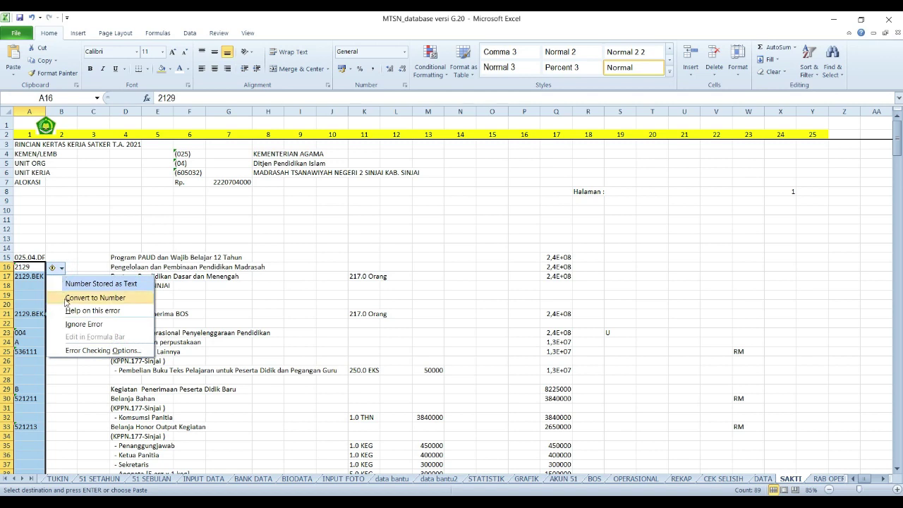
click(67, 297)
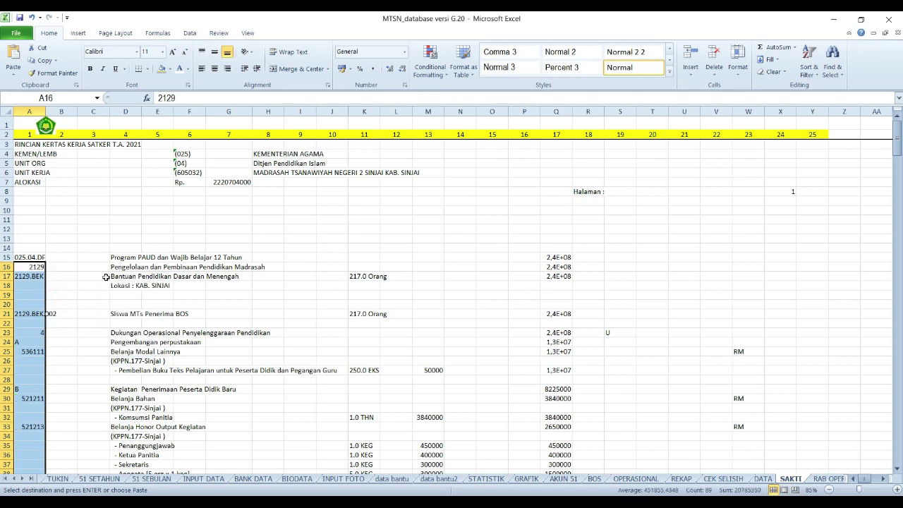
click(95, 259)
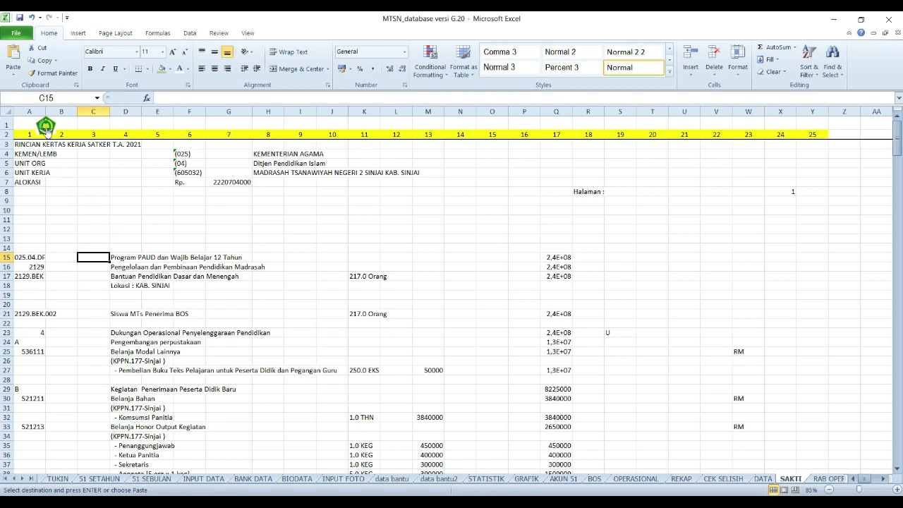
- Open CEK SELISIH DATABASE VS SAKTI from the main menu and review its salary, BOS, operational and overall difference tables
click(46, 127)
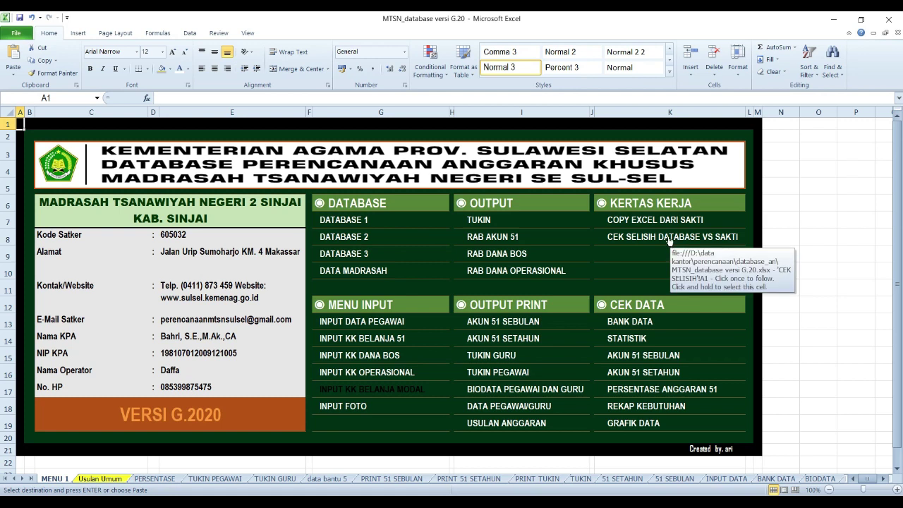
click(668, 240)
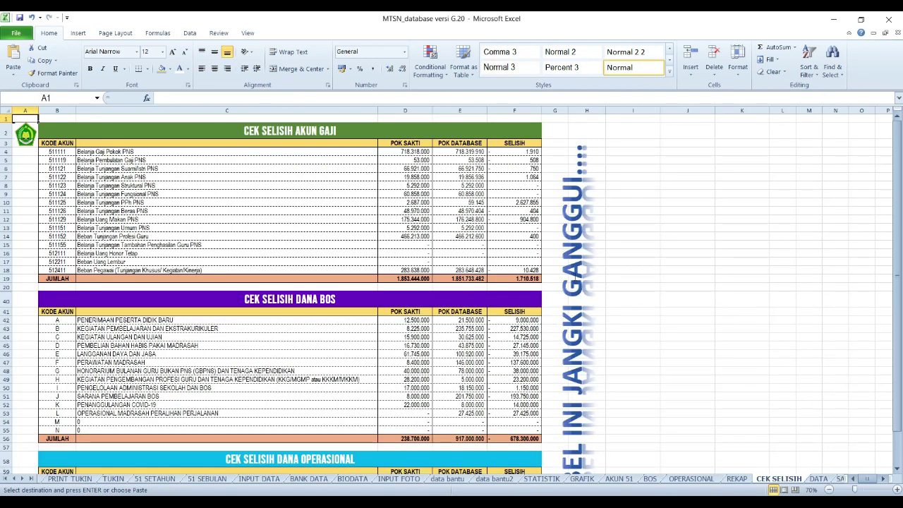
scroll(404, 319, down, 1)
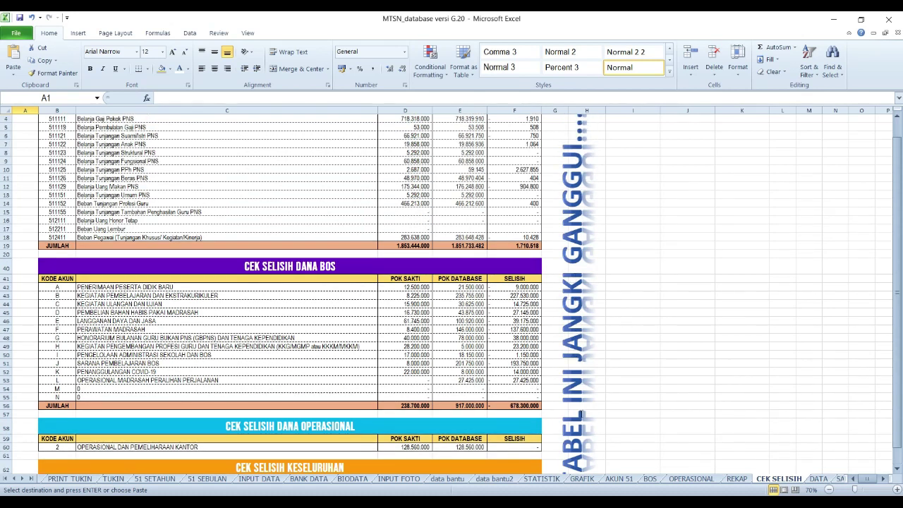
scroll(580, 368, up, 1)
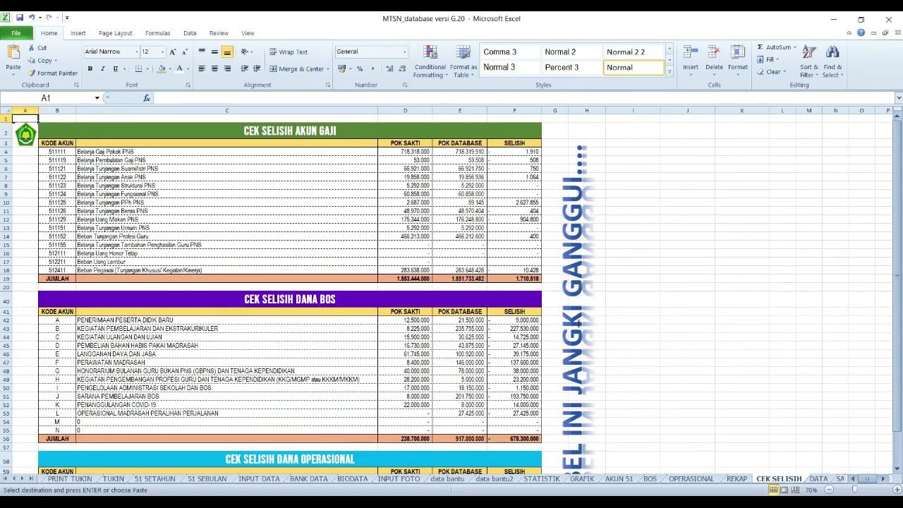
scroll(580, 323, down, 3)
scroll(580, 323, up, 3)
scroll(581, 270, down, 5)
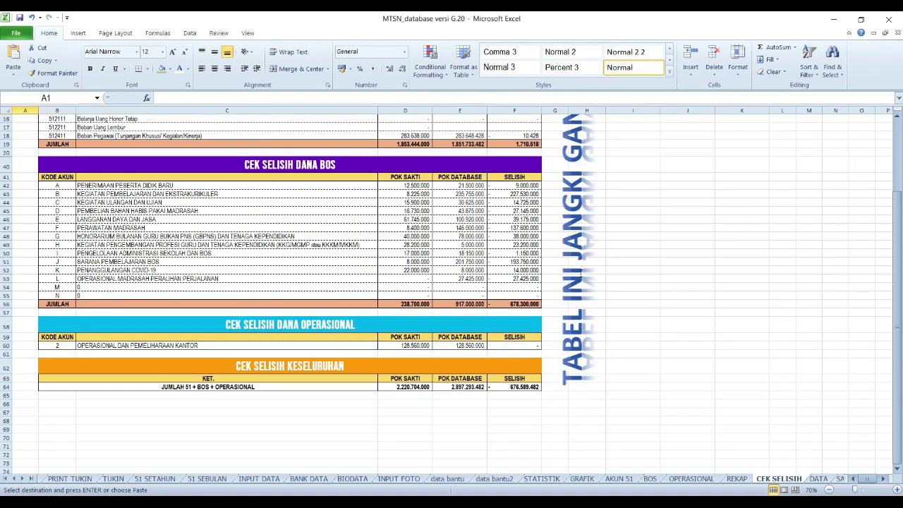
scroll(571, 302, up, 5)
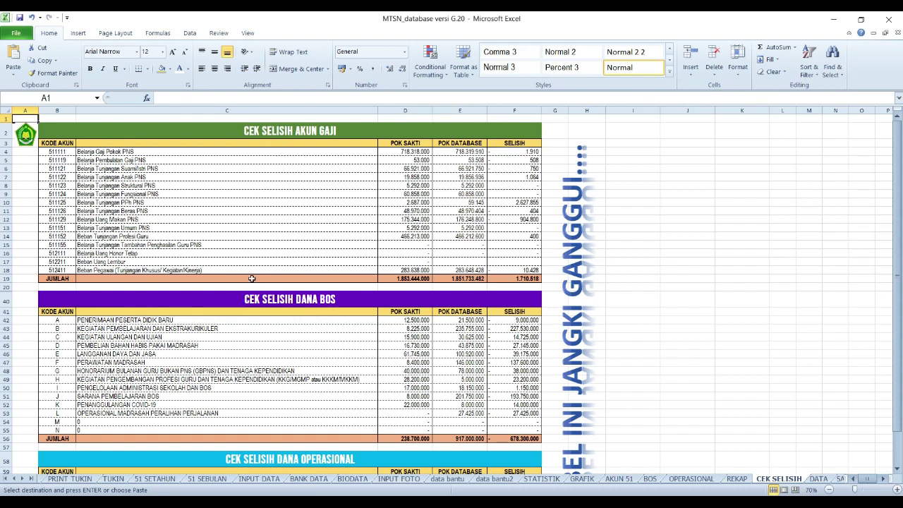
- Examine the CEK SELISIH AKUN GAJI table in B2:F19, including the POK SAKTI lookup formula in D10
drag(271, 128, 287, 278)
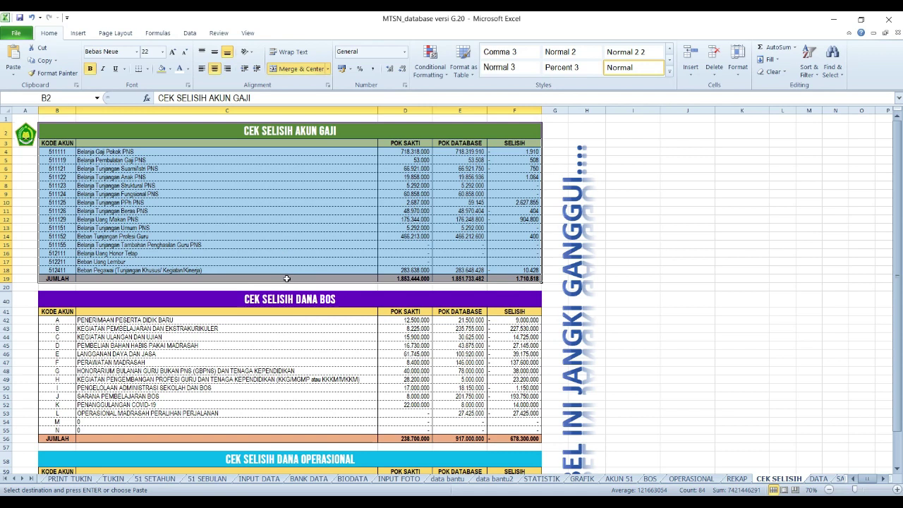
click(392, 202)
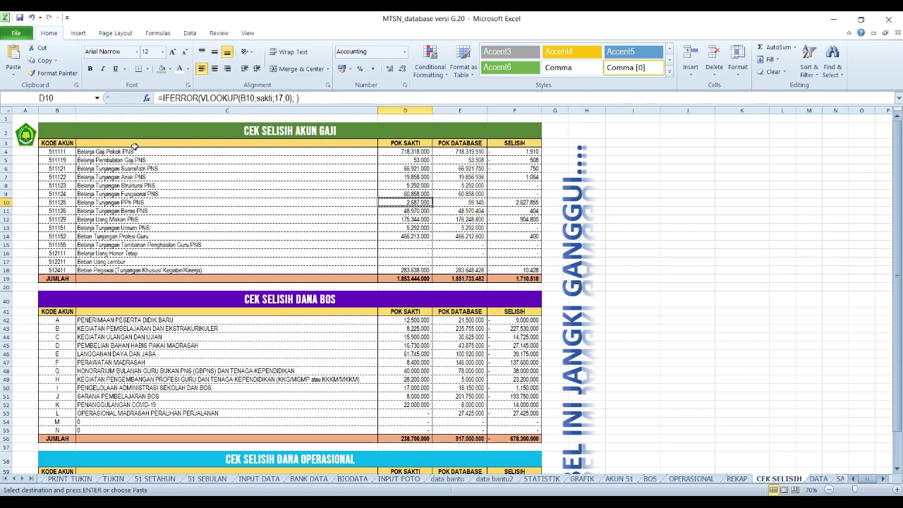
drag(87, 132, 75, 275)
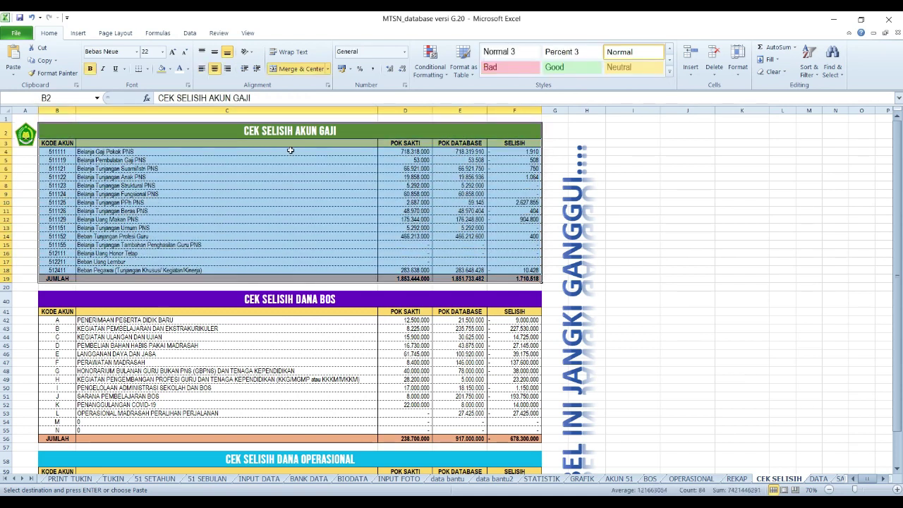
- Examine the POK SAKTI, POK DATABASE and SELISIH columns of the CEK SELISIH AKUN GAJI table, including the differences in F4:F18 and the total in F19
click(403, 176)
click(414, 144)
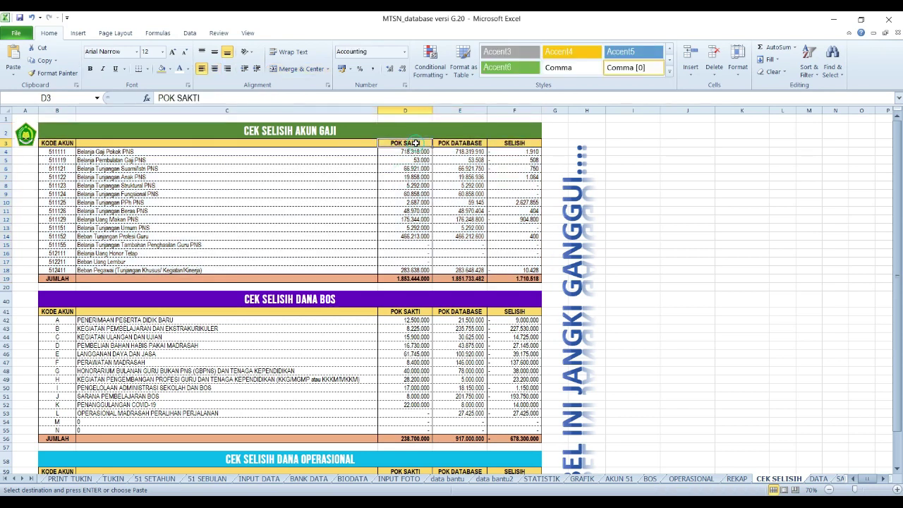
click(464, 143)
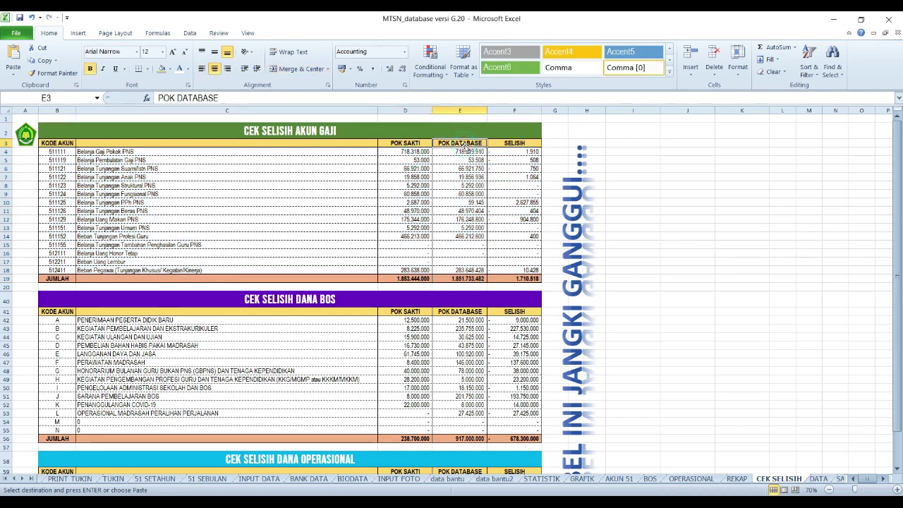
click(523, 279)
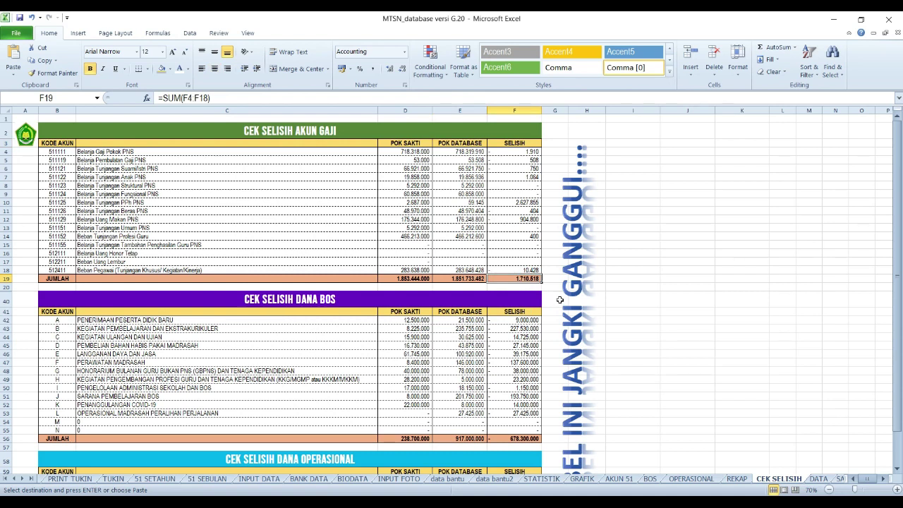
drag(530, 153, 523, 269)
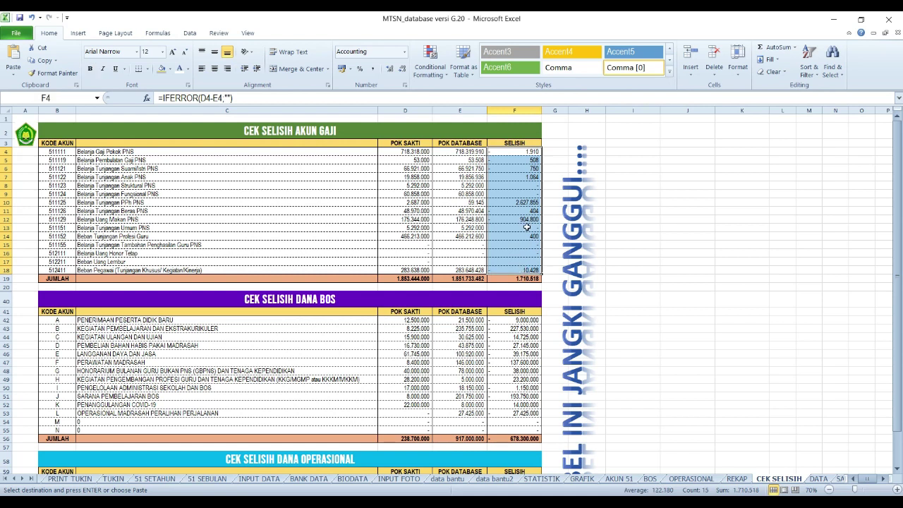
click(528, 203)
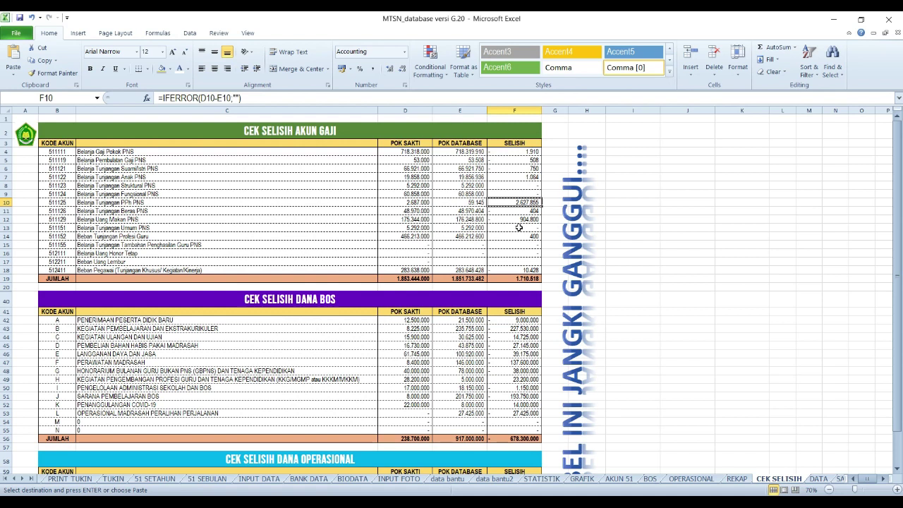
click(534, 280)
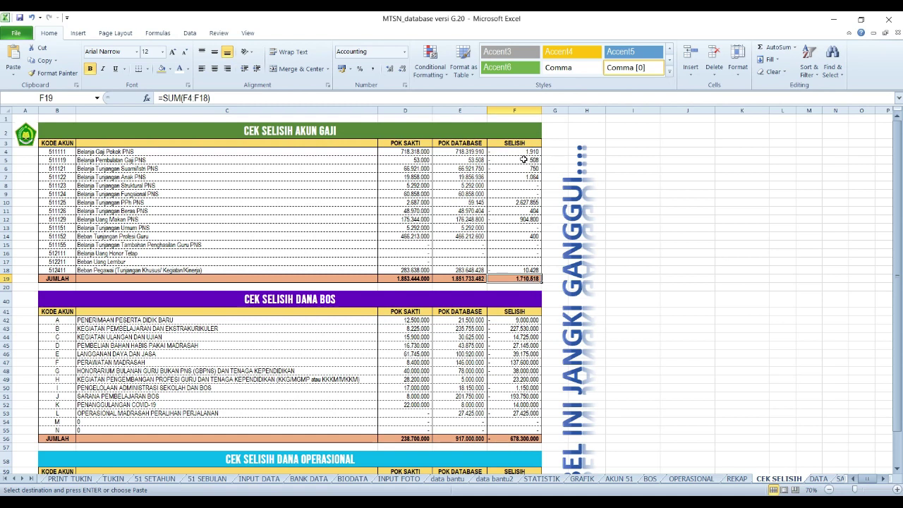
drag(519, 154, 515, 265)
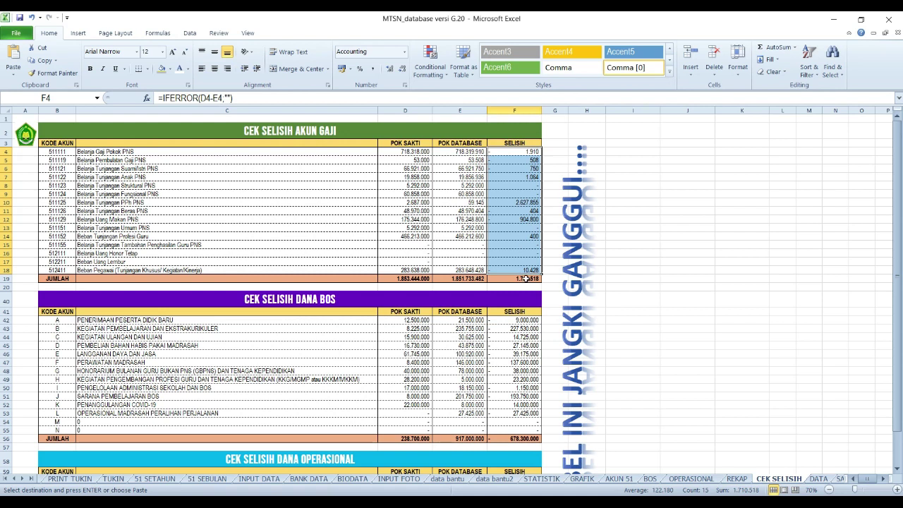
drag(247, 135, 501, 286)
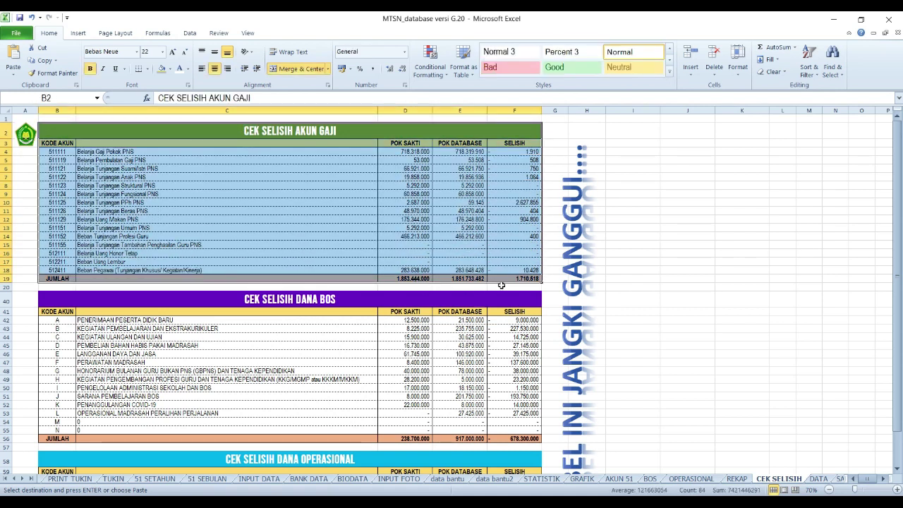
drag(516, 154, 516, 268)
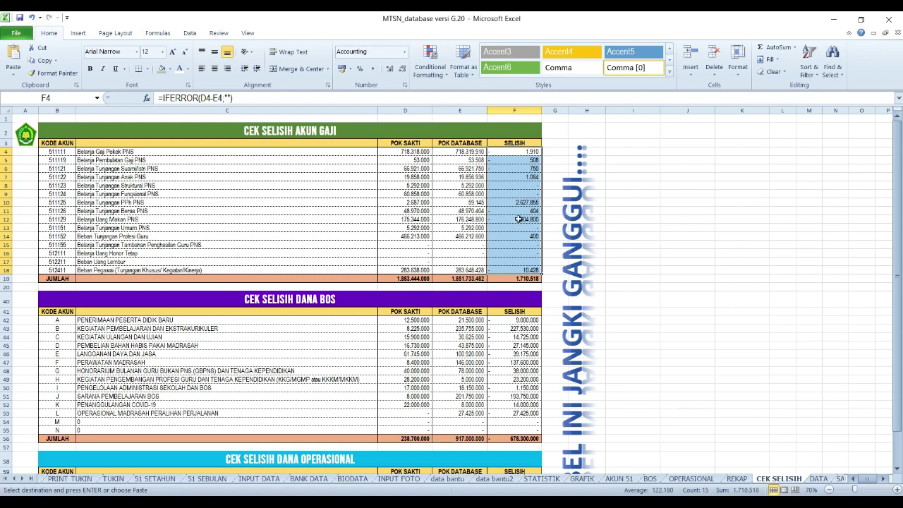
- Examine the CEK SELISIH DANA BOS table, checking the differences from F42 down and the POK DATABASE lookup values from E42 down
scroll(519, 219, down, 2)
scroll(518, 210, down, 2)
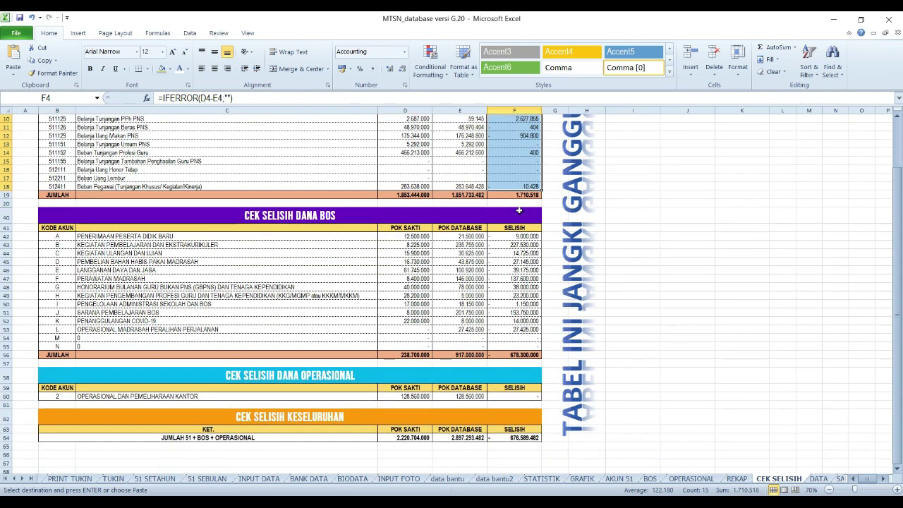
click(300, 215)
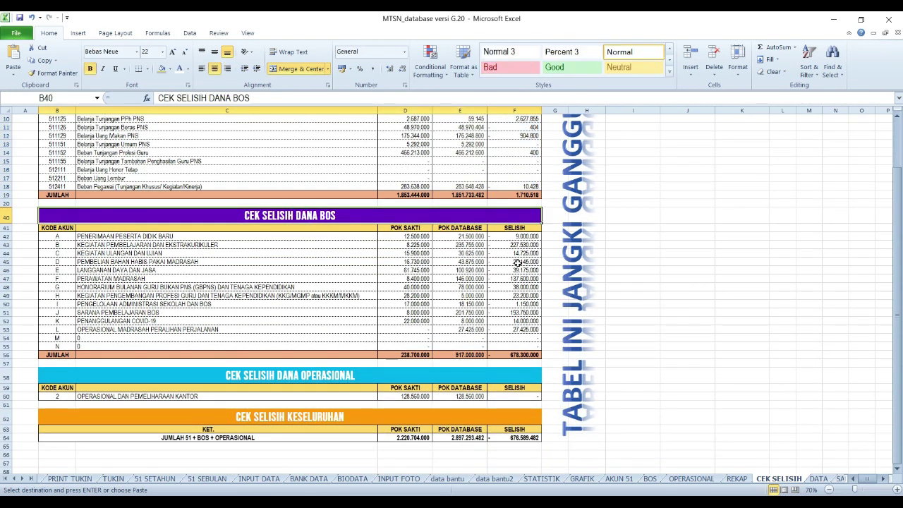
drag(522, 244, 525, 326)
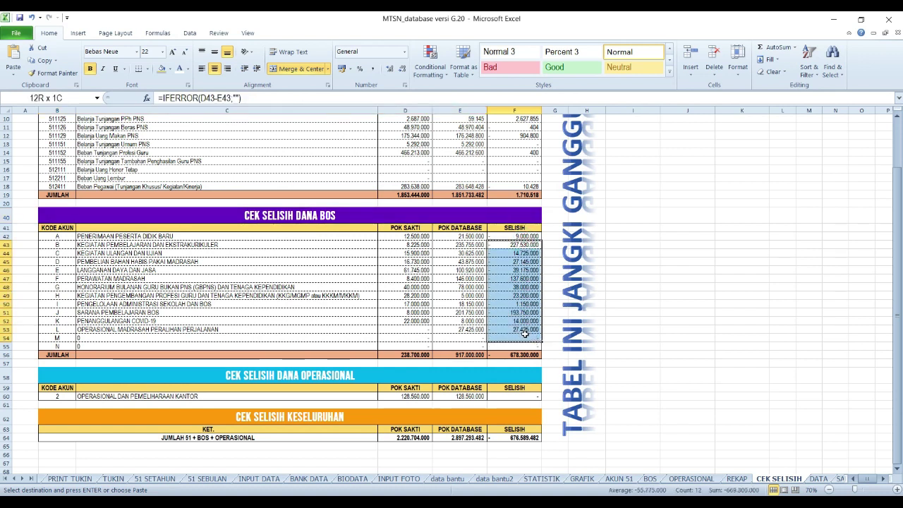
drag(517, 236, 516, 337)
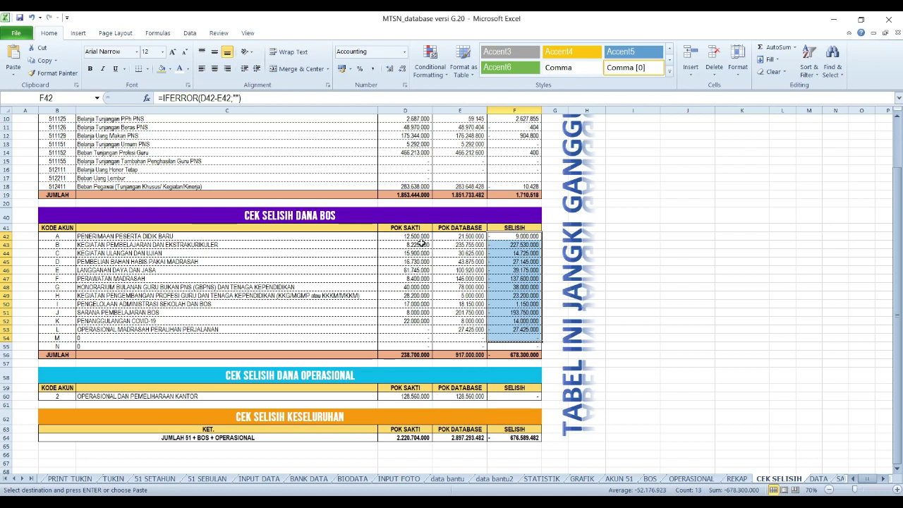
click(421, 236)
drag(458, 237, 467, 339)
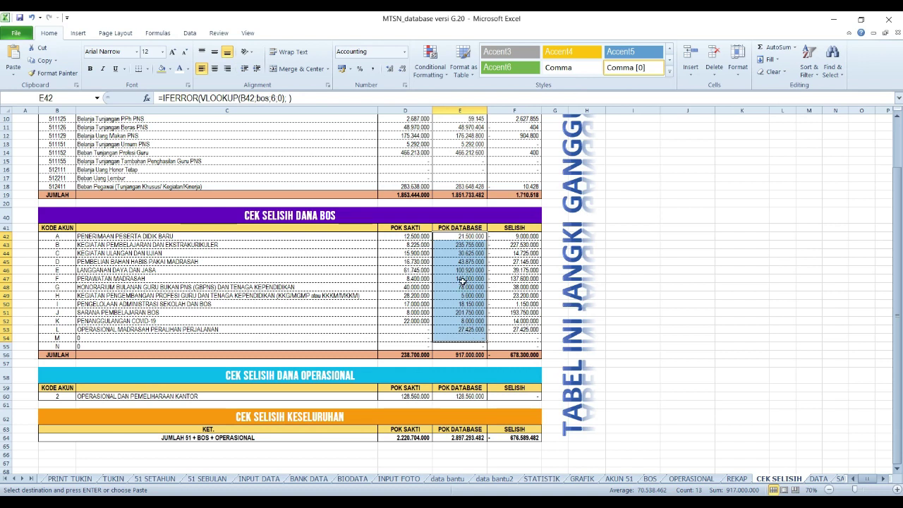
- View the BOS sheet's budget breakdown, and return through the main menu to CEK SELISIH DATABASE VS SAKTI
click(649, 479)
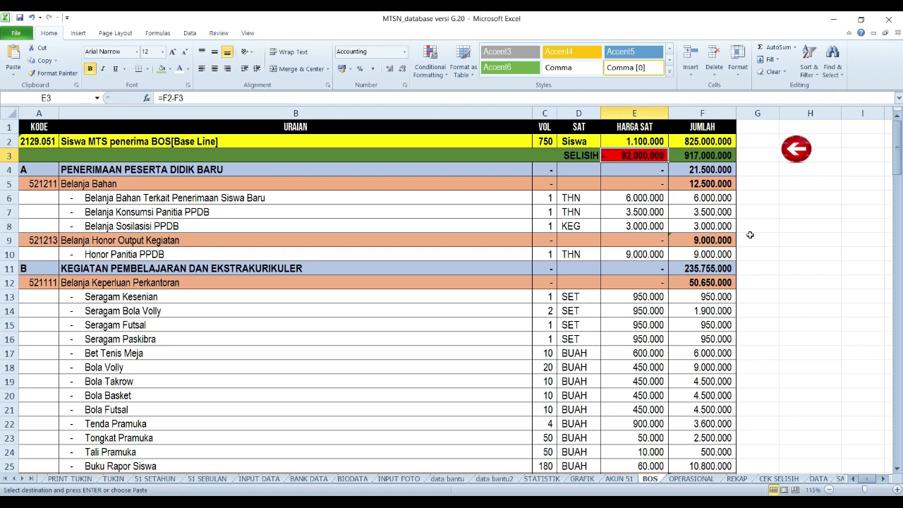
click(796, 156)
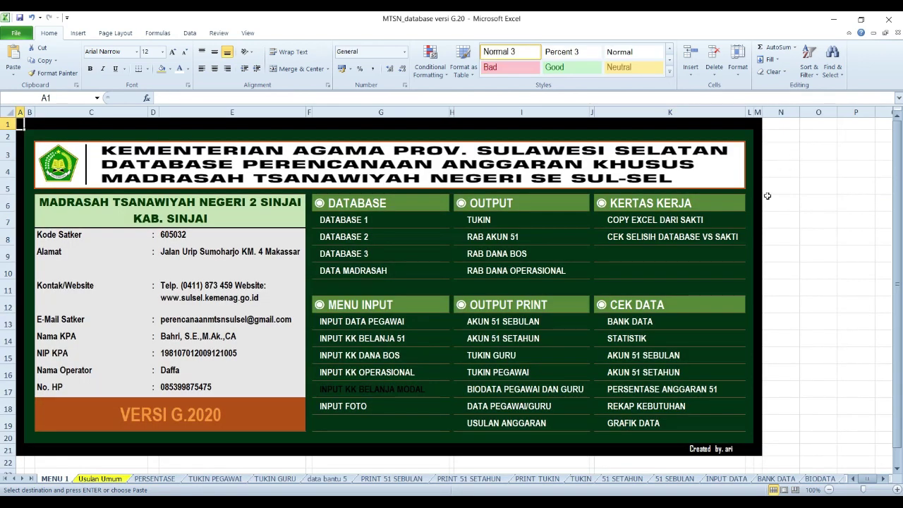
click(670, 239)
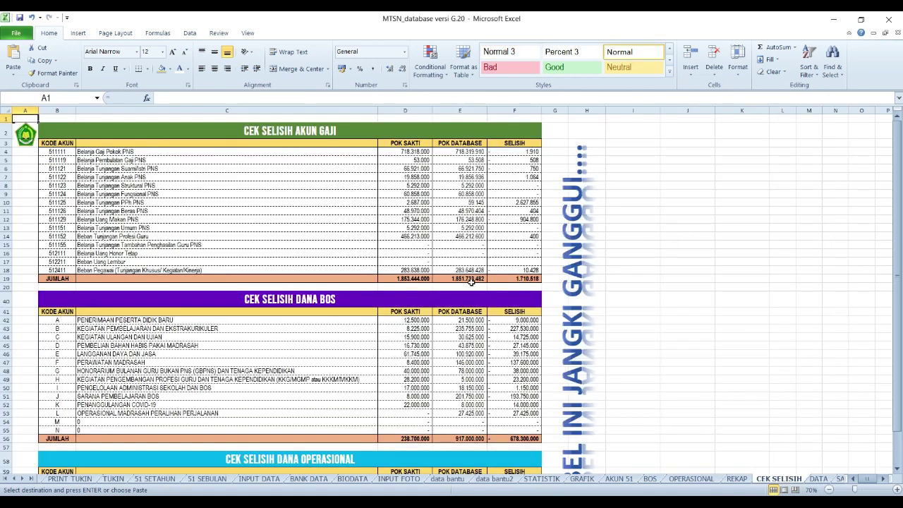
- Compare the POK DATABASE values in E42:E53 with the POK SAKTI values in D42:D53 of the CEK SELISIH DANA BOS table
scroll(516, 339, down, 2)
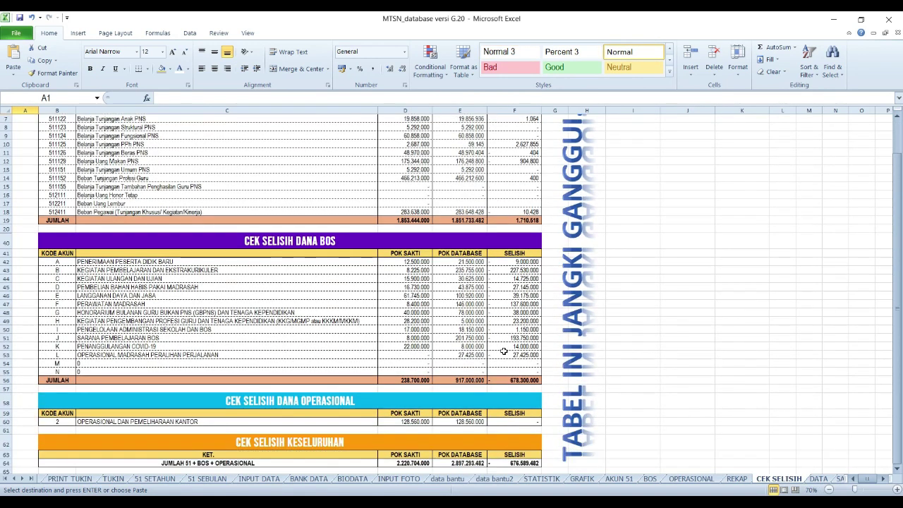
click(330, 239)
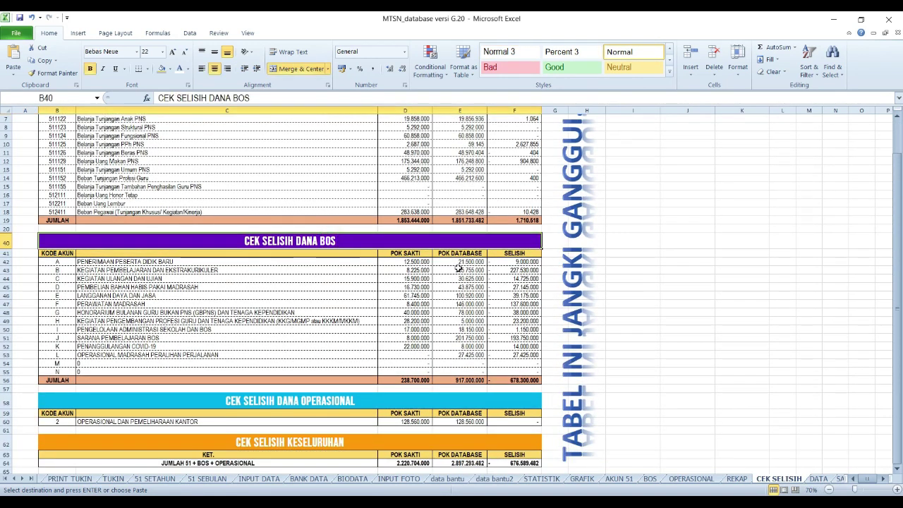
click(459, 269)
drag(464, 261, 480, 356)
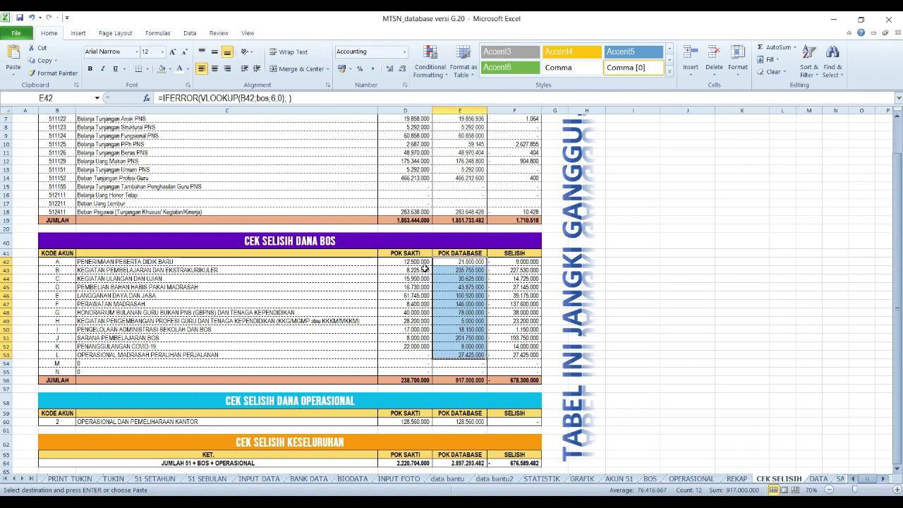
drag(415, 262, 415, 355)
scroll(479, 323, down, 2)
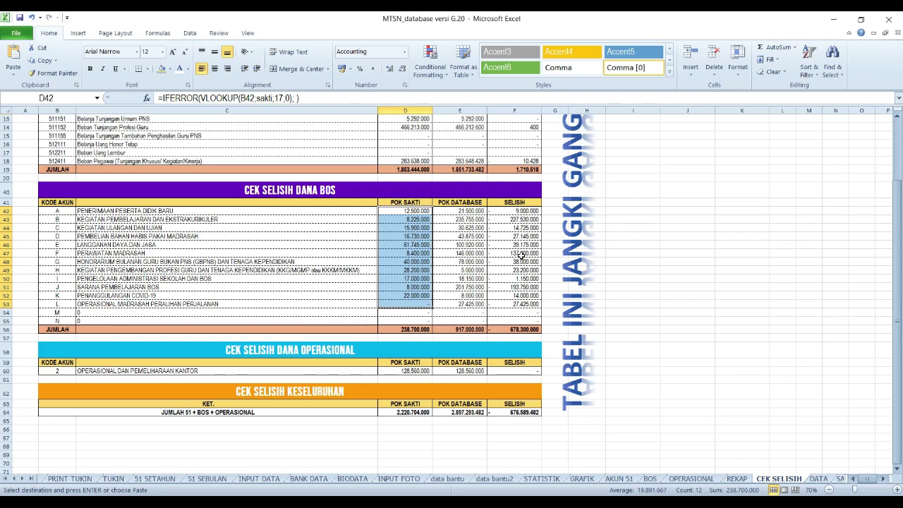
- Inspect individual BOS differences in F42, F43 and F52, along with the database figures in E42:E54
click(329, 192)
click(516, 219)
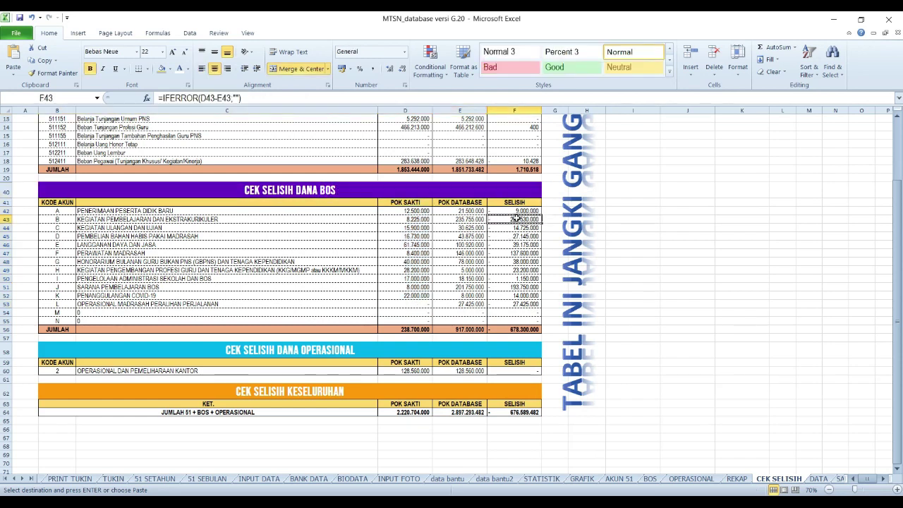
click(518, 212)
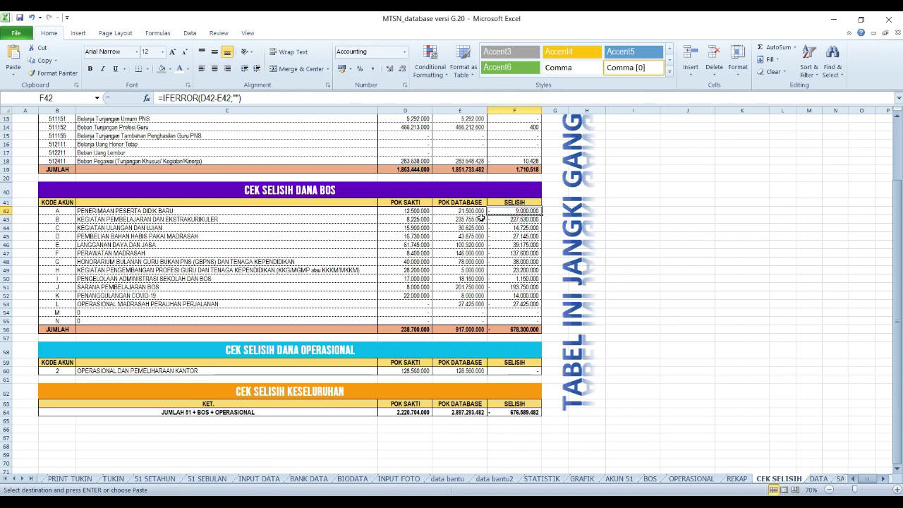
drag(469, 211, 469, 311)
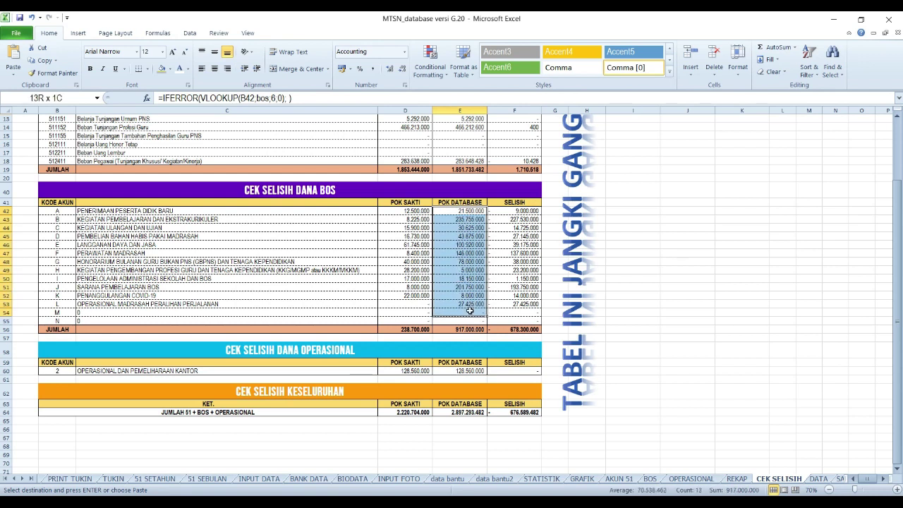
drag(469, 311, 469, 311)
click(465, 263)
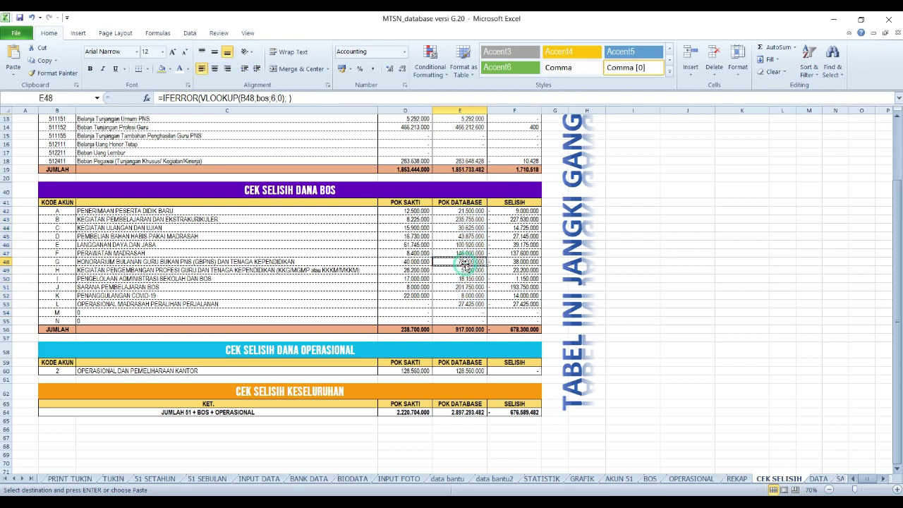
click(506, 294)
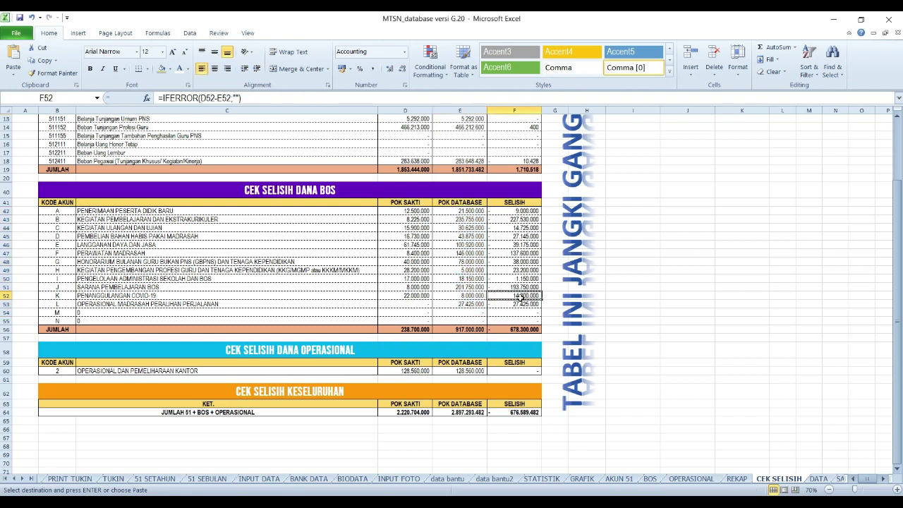
- Examine the CEK SELISIH DANA OPERASIONAL table, checking the formulas for POK SAKTI, POK DATABASE and SELISIH in row 60
click(352, 344)
scroll(356, 337, down, 3)
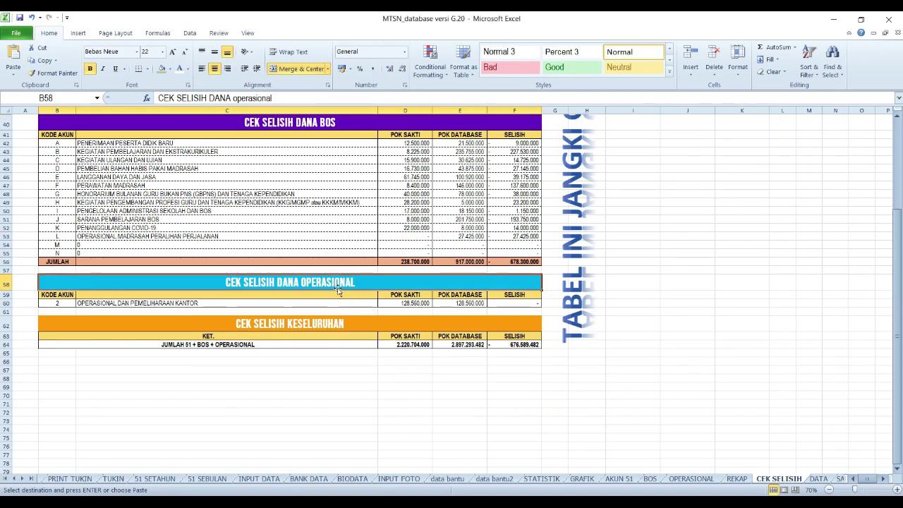
click(519, 304)
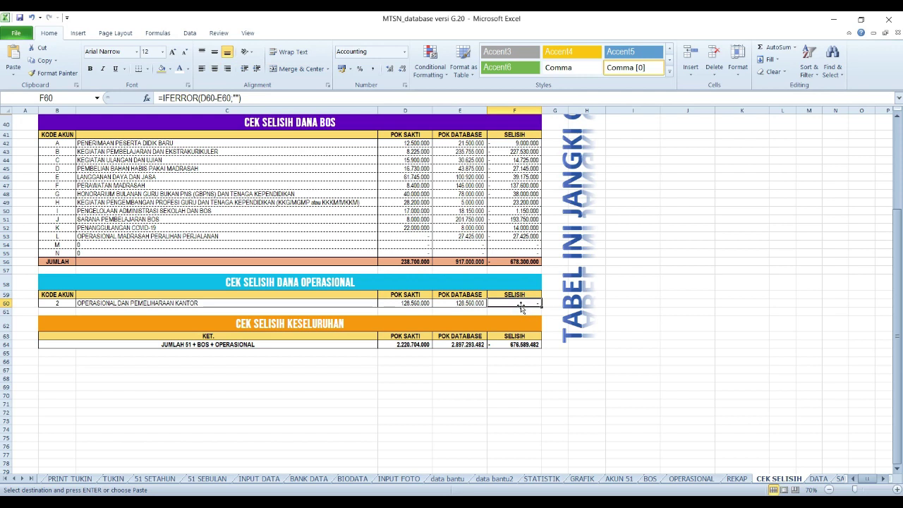
click(417, 301)
click(460, 304)
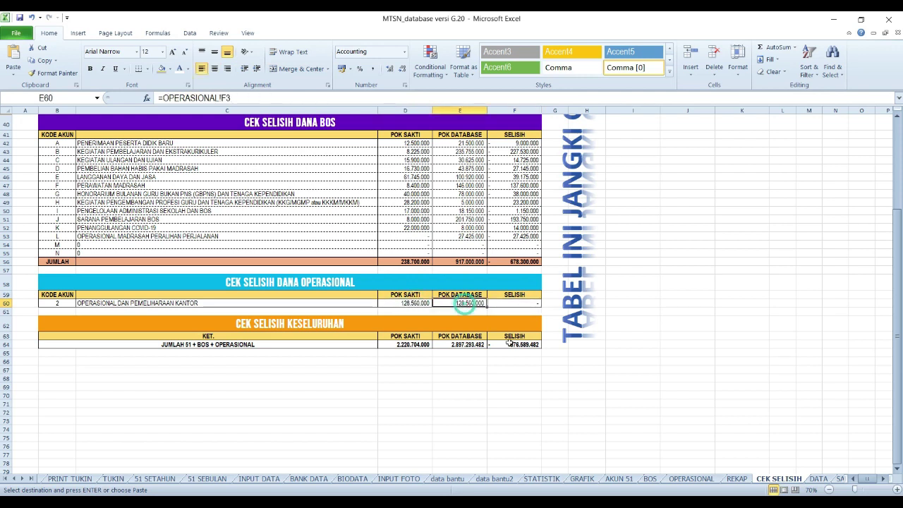
click(417, 303)
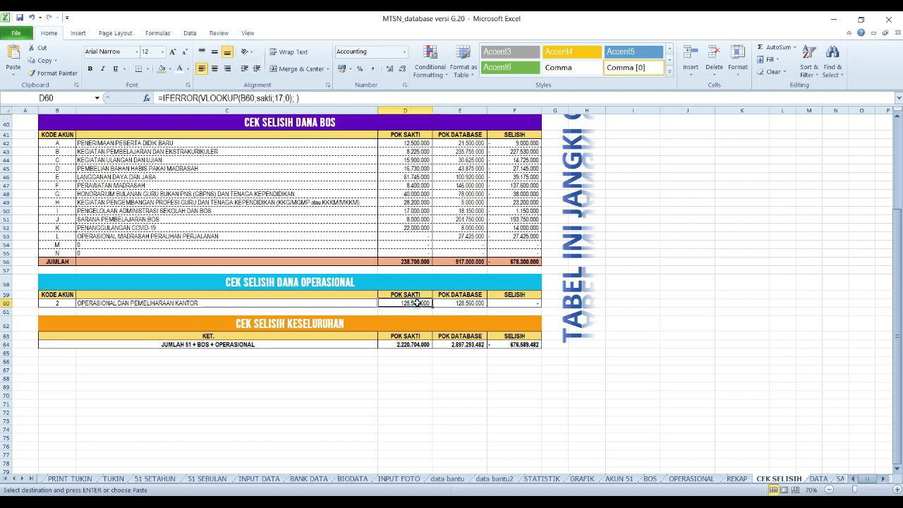
- Examine the CEK SELISIH KESELURUHAN formulas in D64 and F64, and check the total BOS difference in F56
click(476, 317)
scroll(478, 313, down, 2)
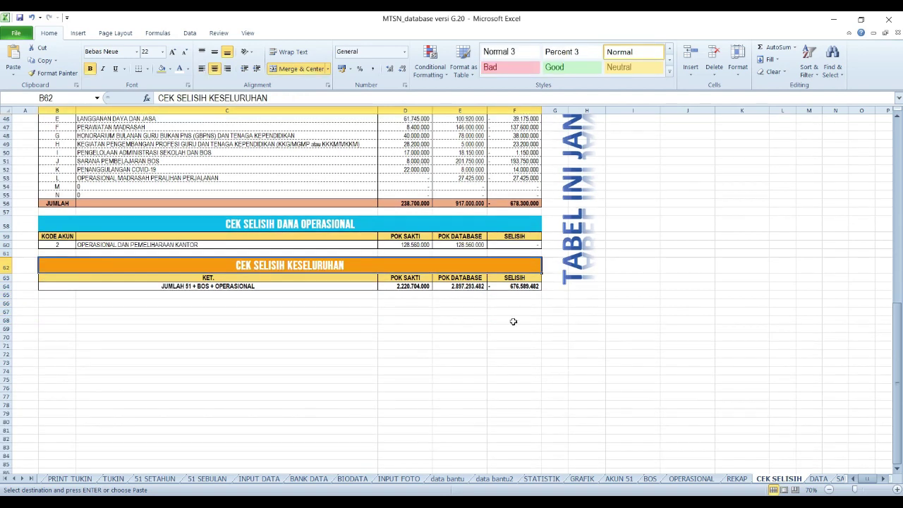
click(419, 288)
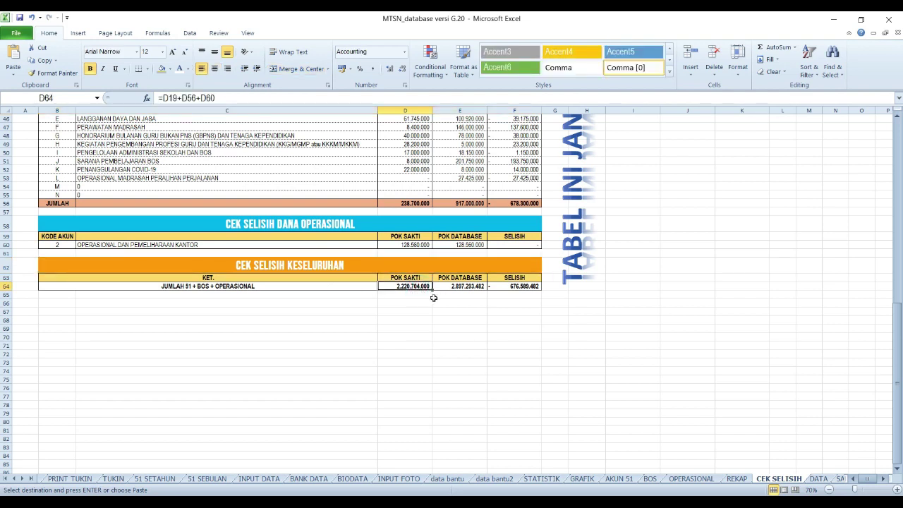
click(523, 288)
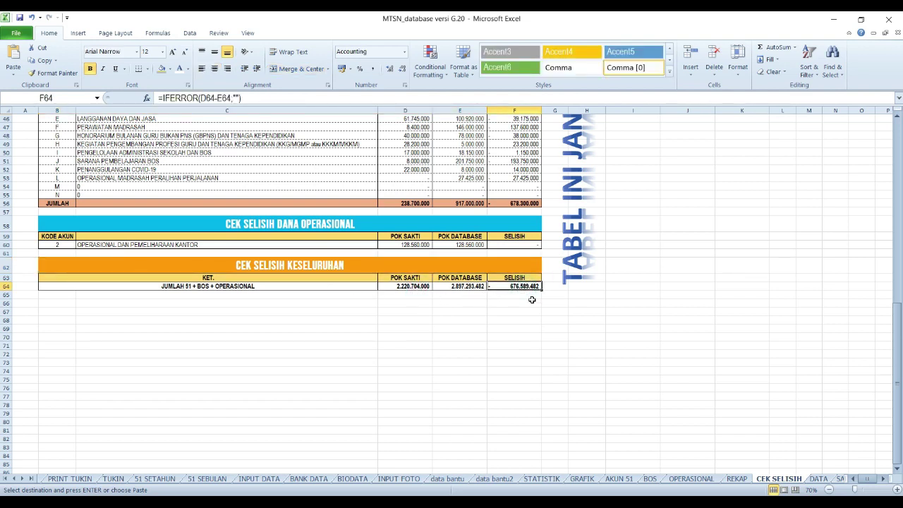
scroll(531, 299, up, 3)
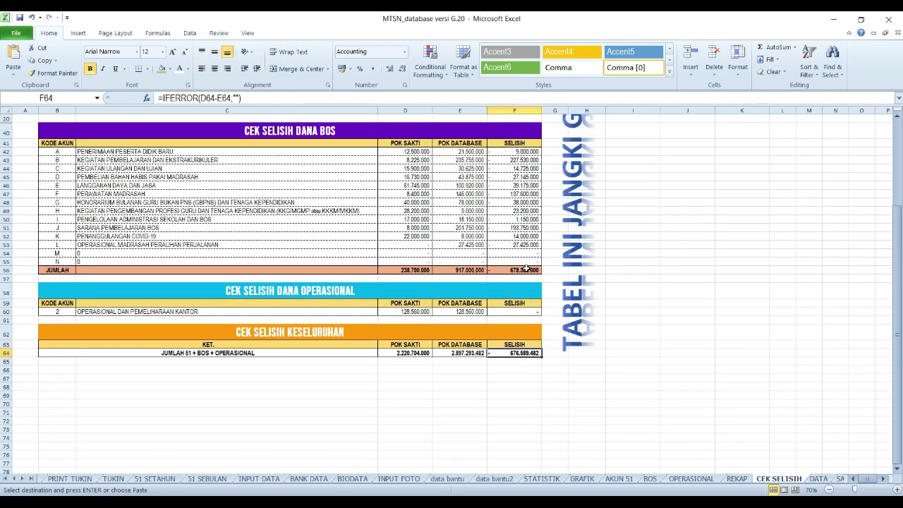
click(526, 269)
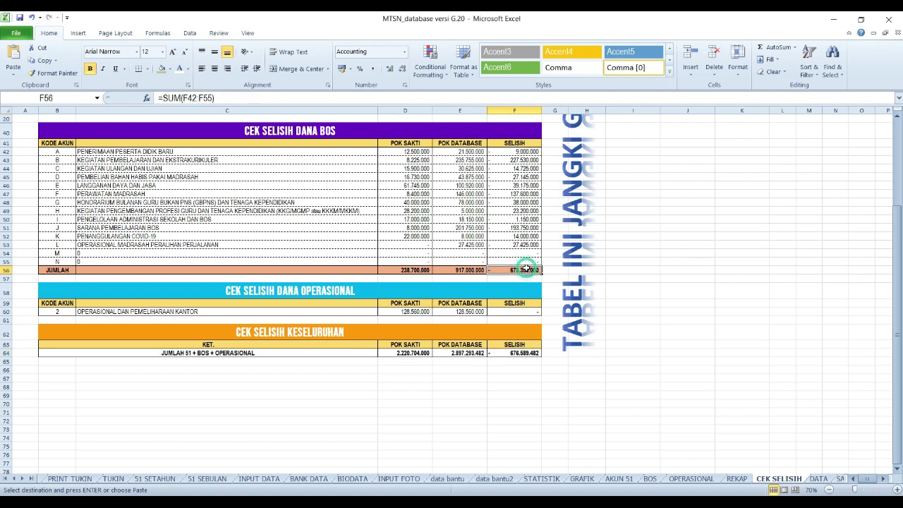
- Compare the BOS database figures in E42:E54 with the figures in the CEK SELISIH AKUN GAJI table
drag(472, 152, 459, 253)
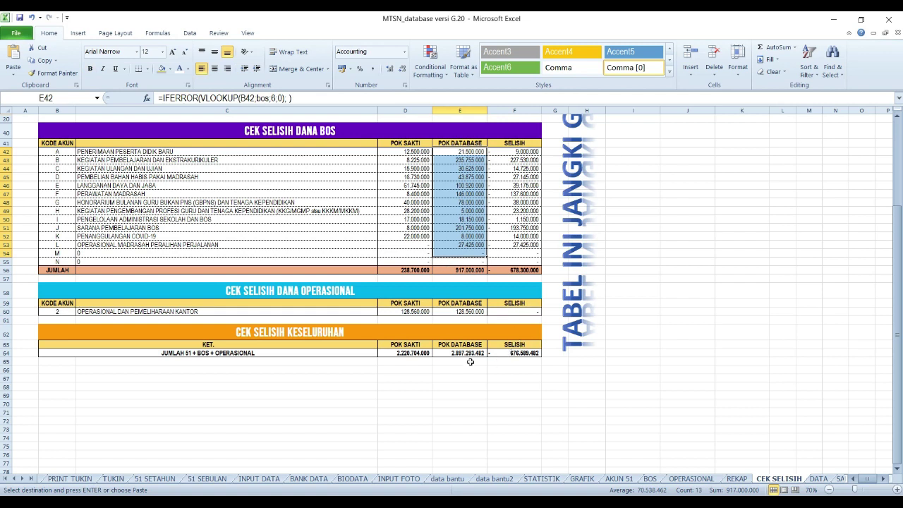
scroll(447, 327, up, 2)
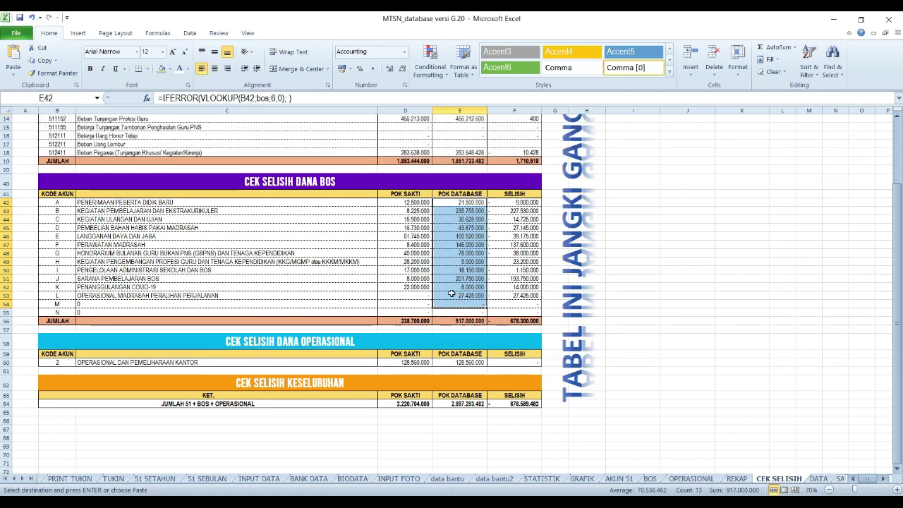
scroll(454, 288, up, 5)
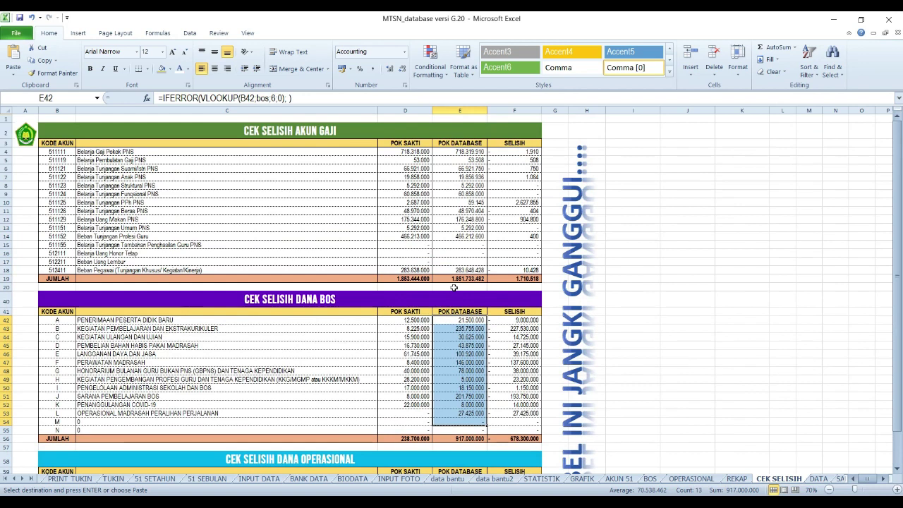
scroll(454, 288, down, 5)
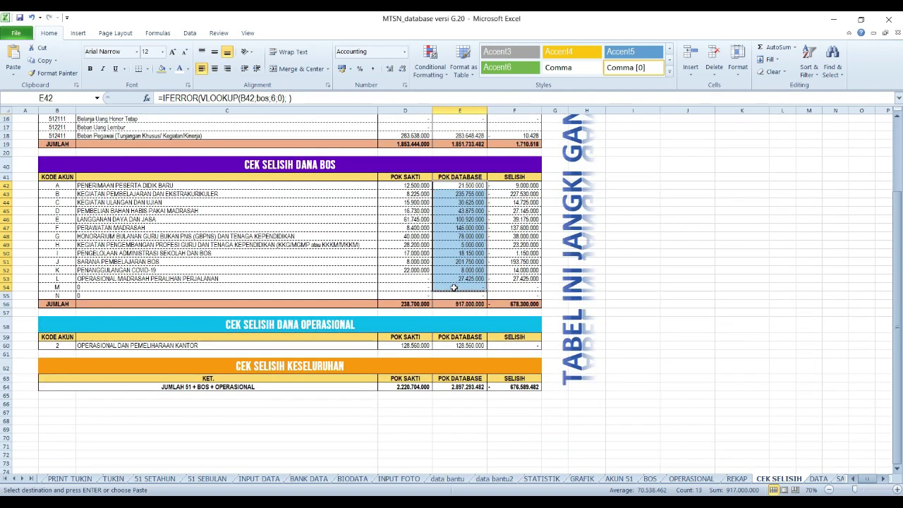
scroll(453, 288, up, 5)
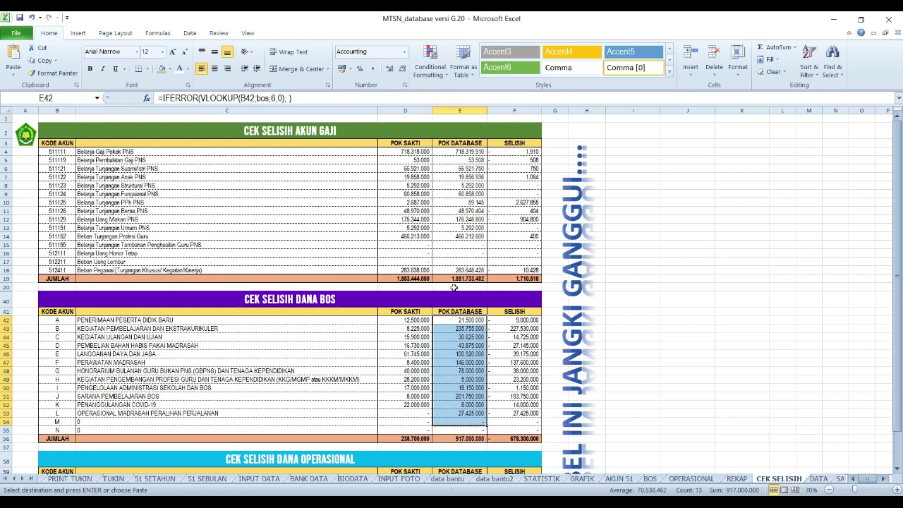
scroll(437, 241, down, 3)
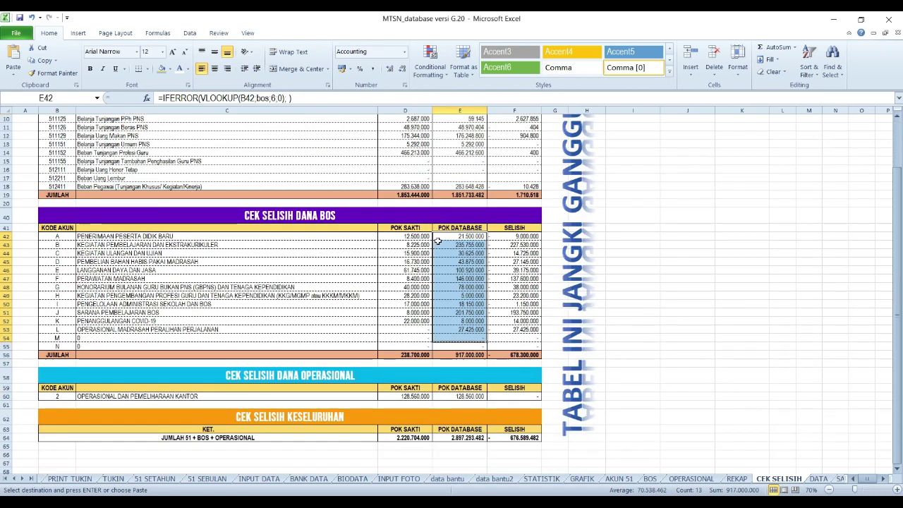
scroll(437, 241, up, 3)
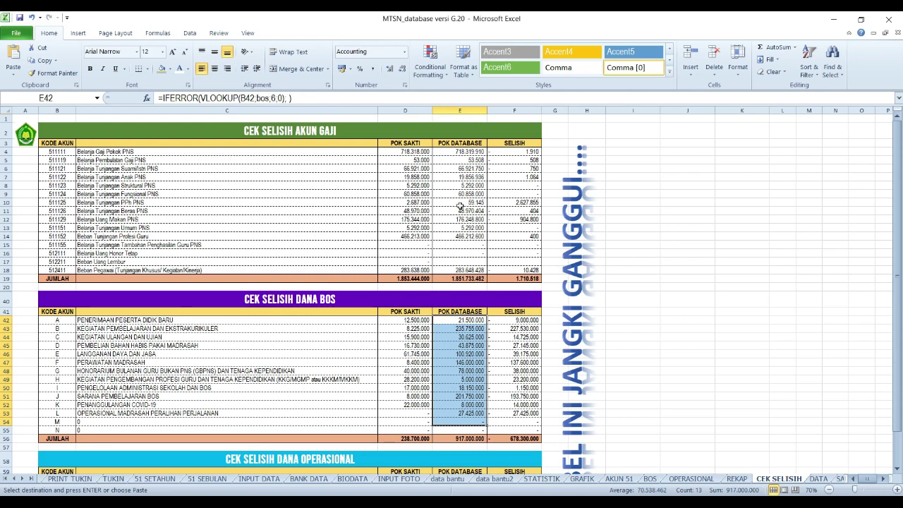
- Review the SELISIH columns of the salary, BOS, operational and overall comparison tables
scroll(507, 303, down, 2)
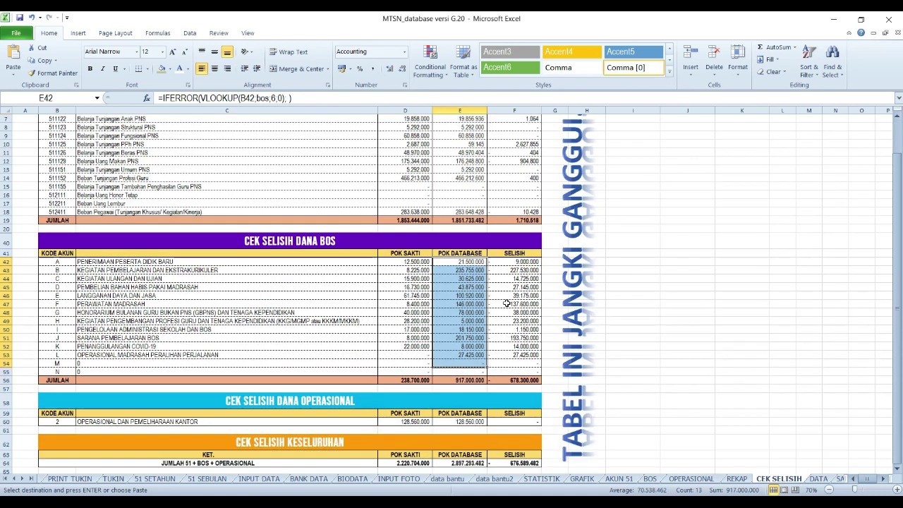
scroll(506, 303, down, 1)
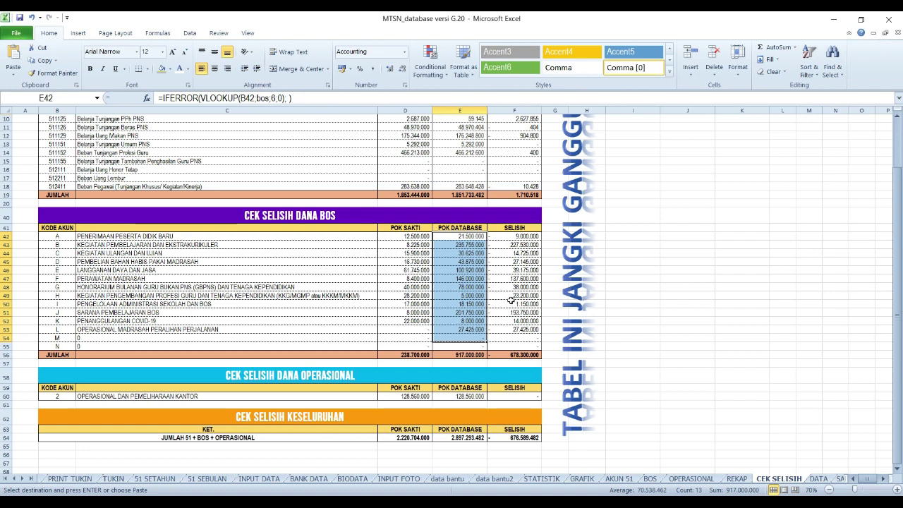
scroll(510, 301, up, 1)
scroll(511, 300, down, 2)
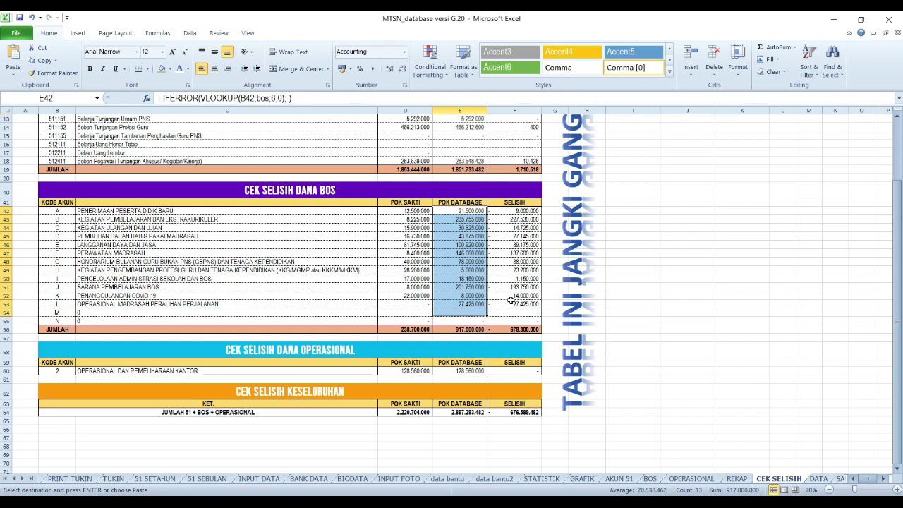
scroll(511, 300, up, 4)
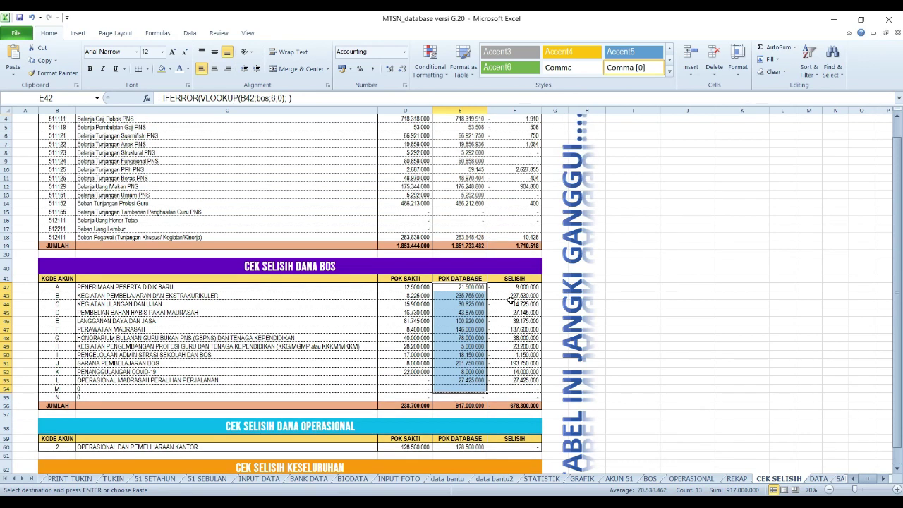
scroll(511, 300, down, 3)
scroll(511, 301, down, 1)
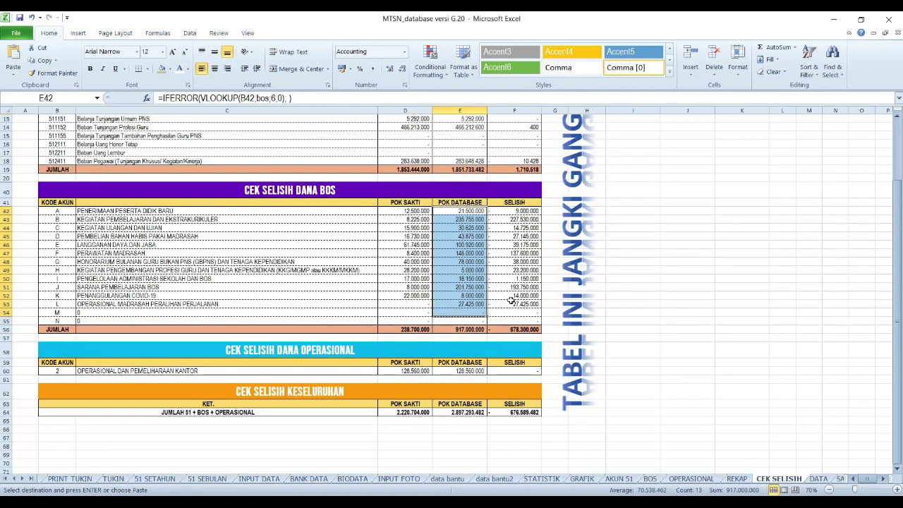
scroll(511, 301, up, 1)
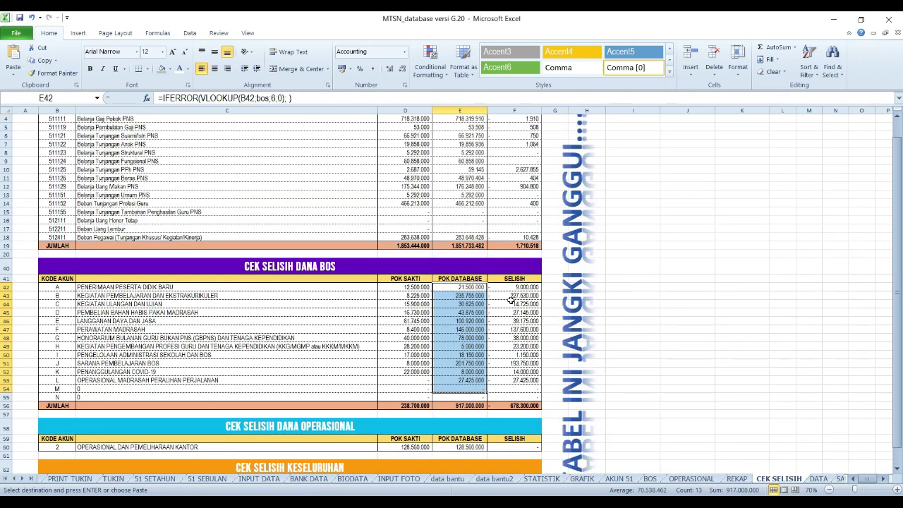
scroll(510, 300, down, 1)
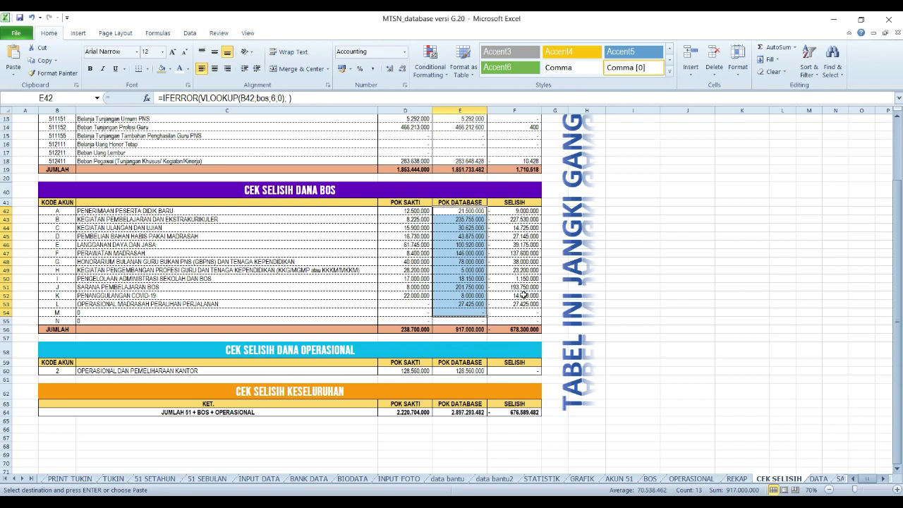
- Check the difference formulas in F64, F56, F60 and F19 to trace the overall SELISIH
click(523, 412)
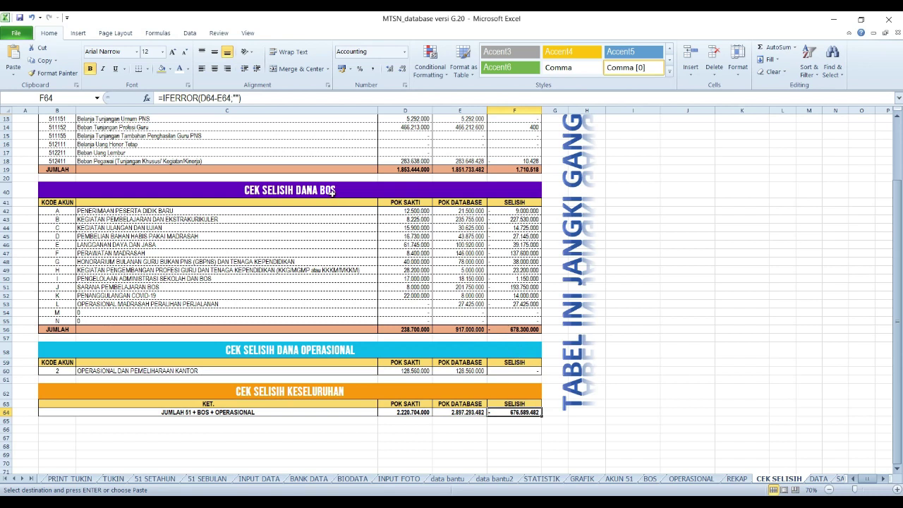
click(518, 329)
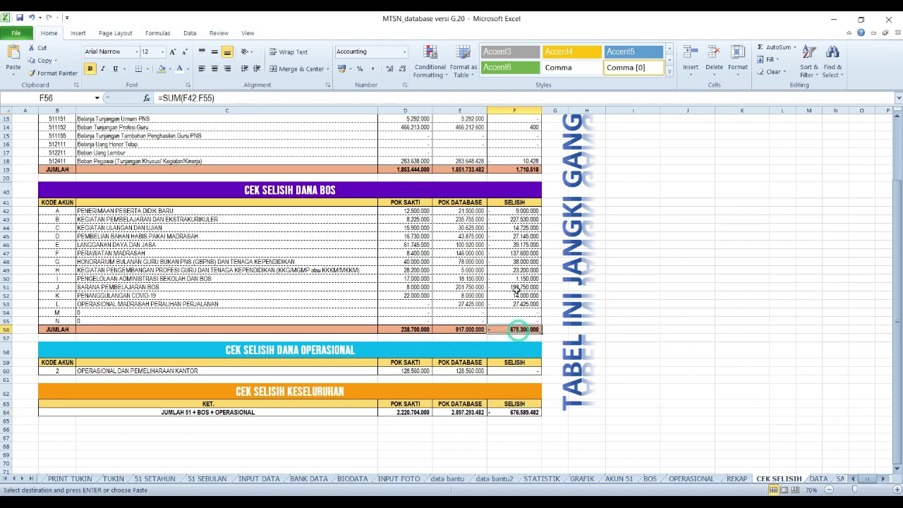
click(520, 370)
scroll(518, 352, up, 4)
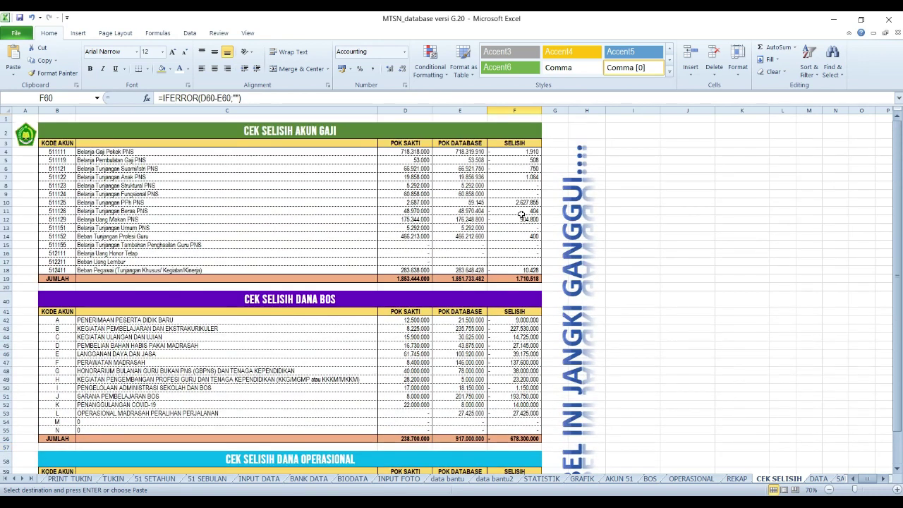
click(518, 280)
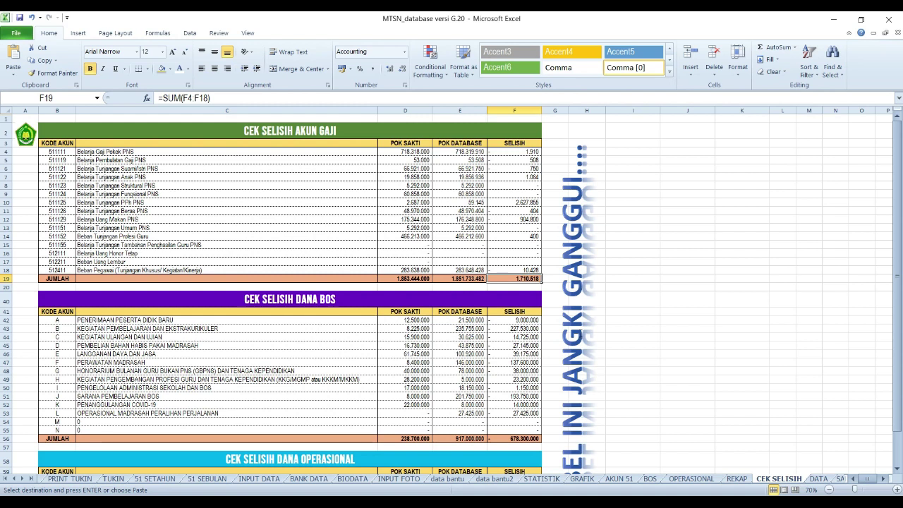
scroll(452, 296, down, 2)
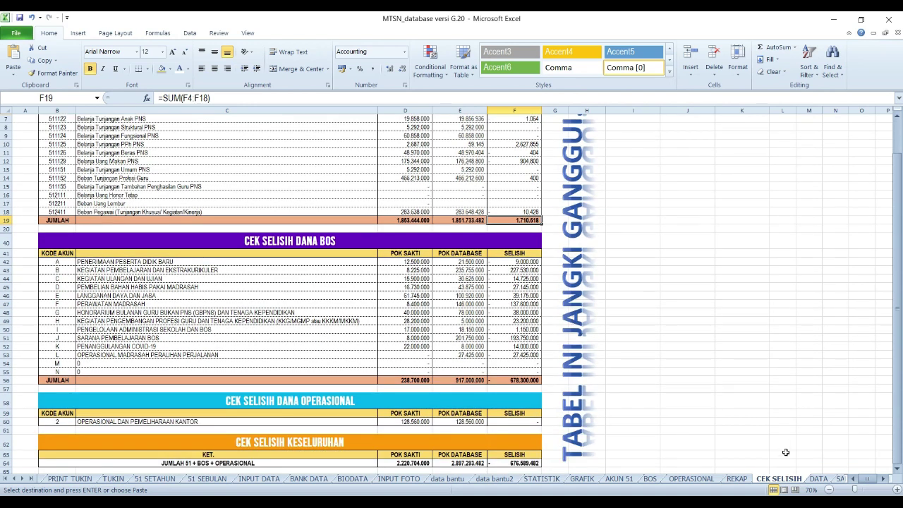
click(816, 479)
click(787, 479)
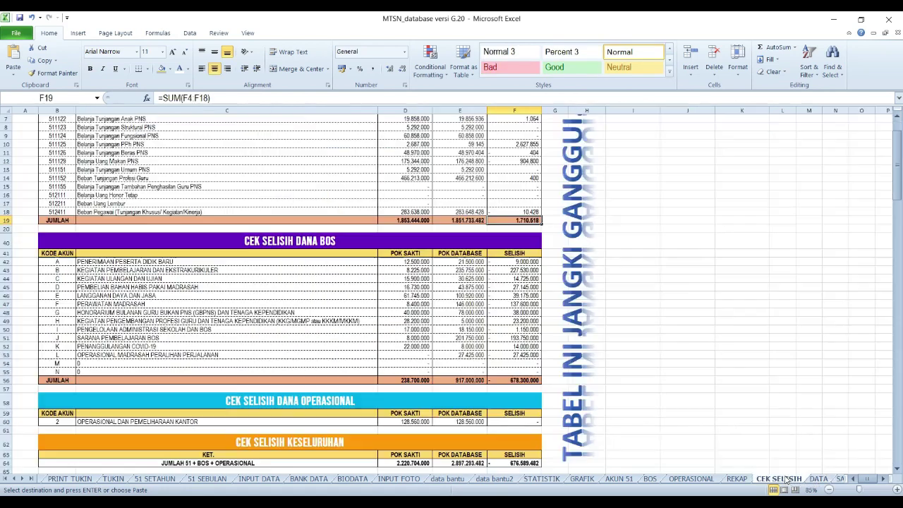
scroll(579, 366, up, 2)
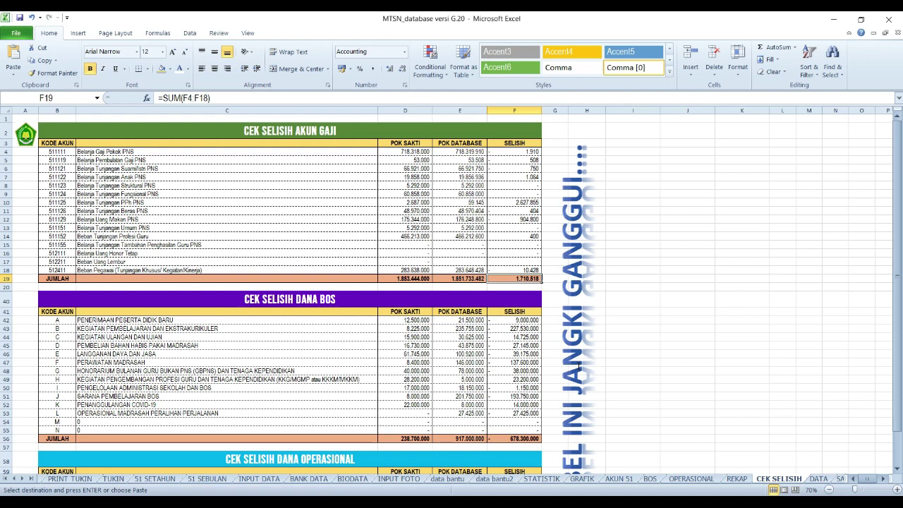
scroll(528, 324, down, 1)
scroll(529, 325, up, 1)
- Go back to the MENU 1 sheet, view the TUKIN output sheet, and return to the menu
click(26, 139)
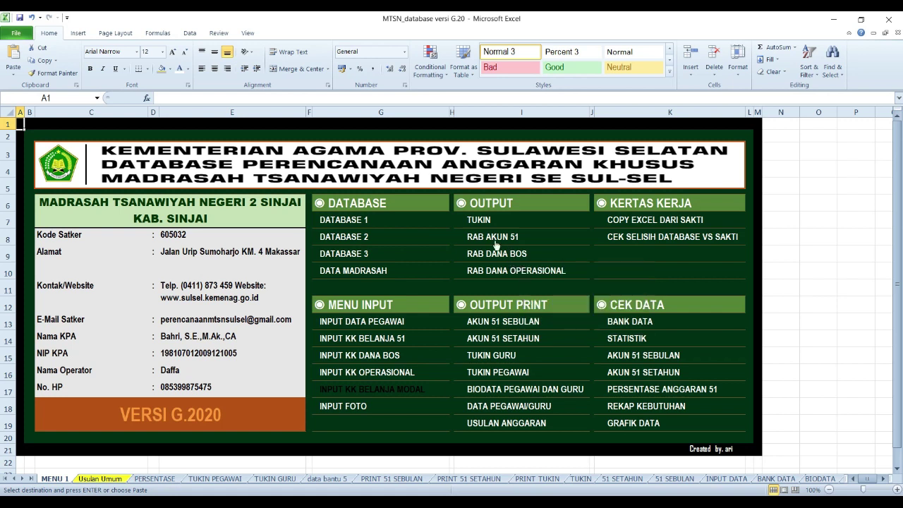
click(478, 220)
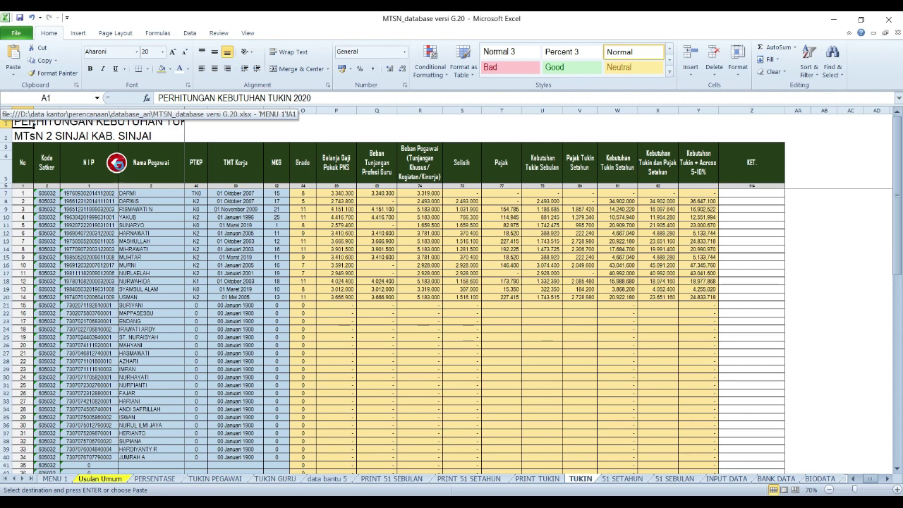
click(118, 166)
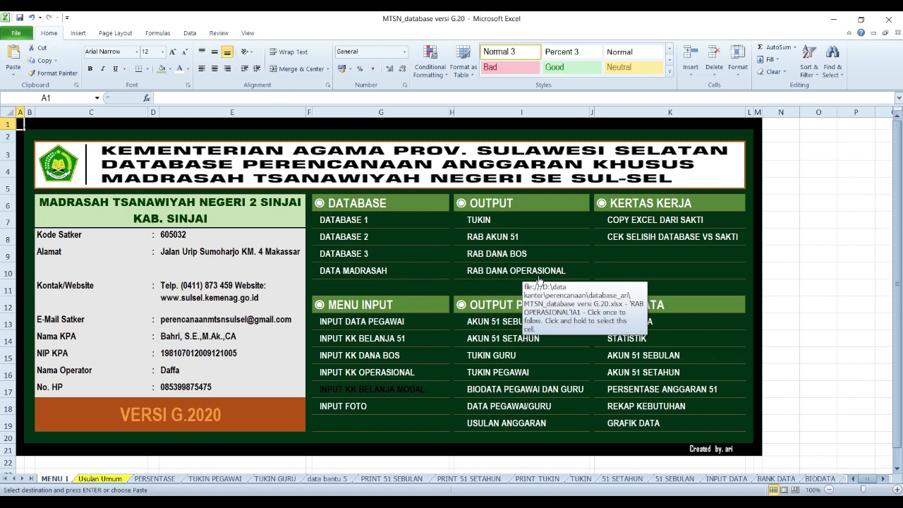
- Open the RAB AKUN 51 output and inspect its heading cells for school name, document title and budget year
click(486, 244)
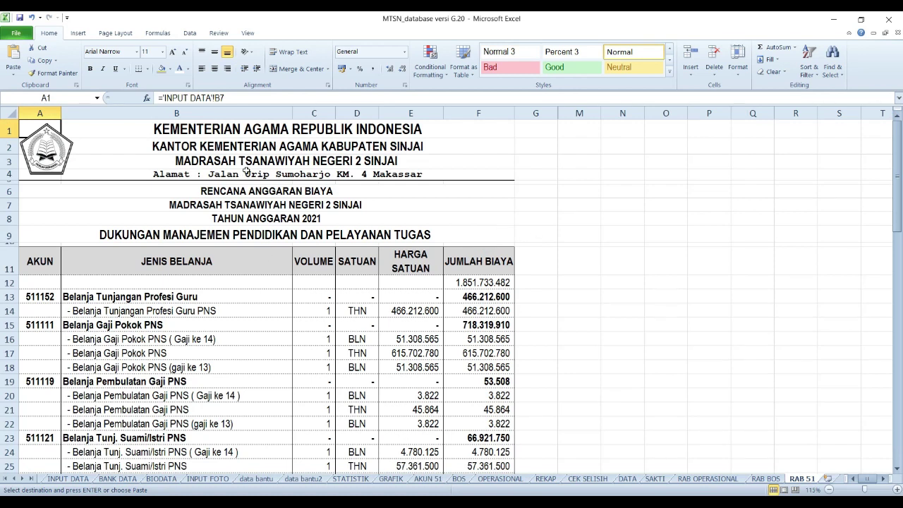
click(256, 150)
scroll(263, 168, down, 2)
scroll(264, 171, up, 2)
click(306, 215)
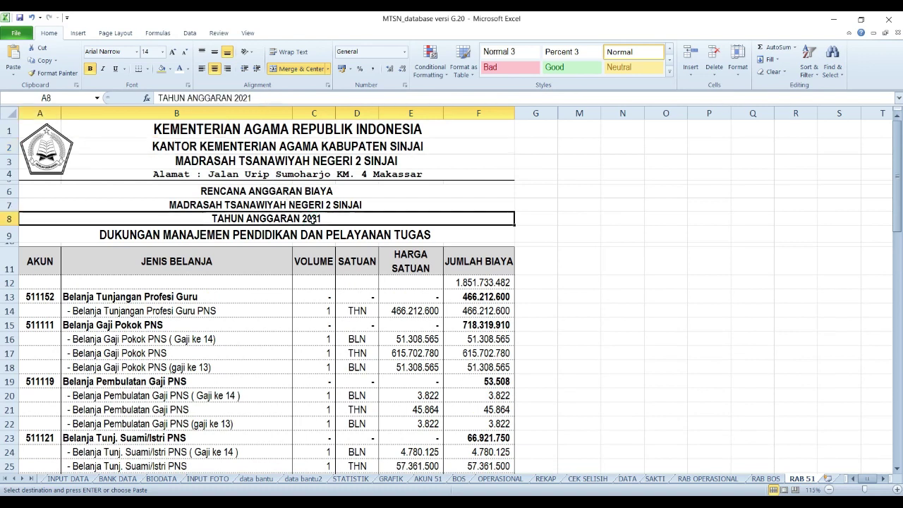
click(333, 164)
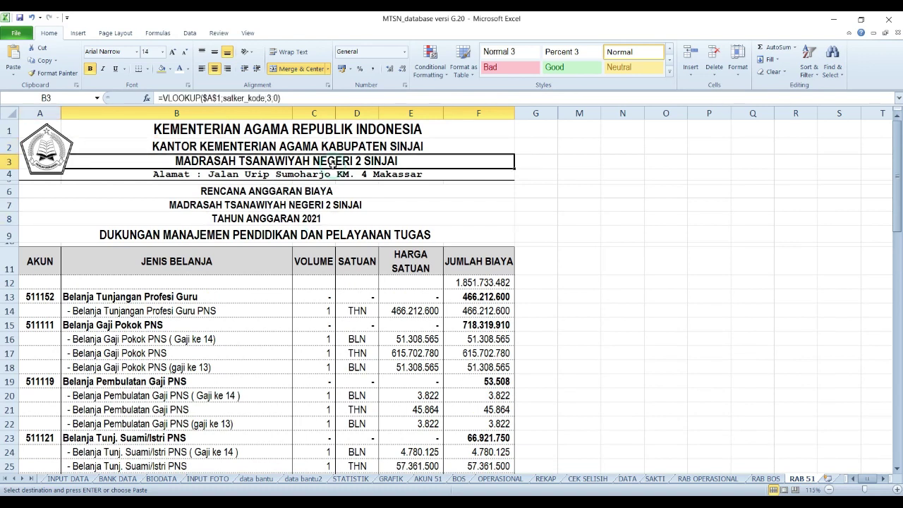
scroll(332, 166, down, 1)
scroll(332, 166, up, 1)
click(314, 189)
click(308, 216)
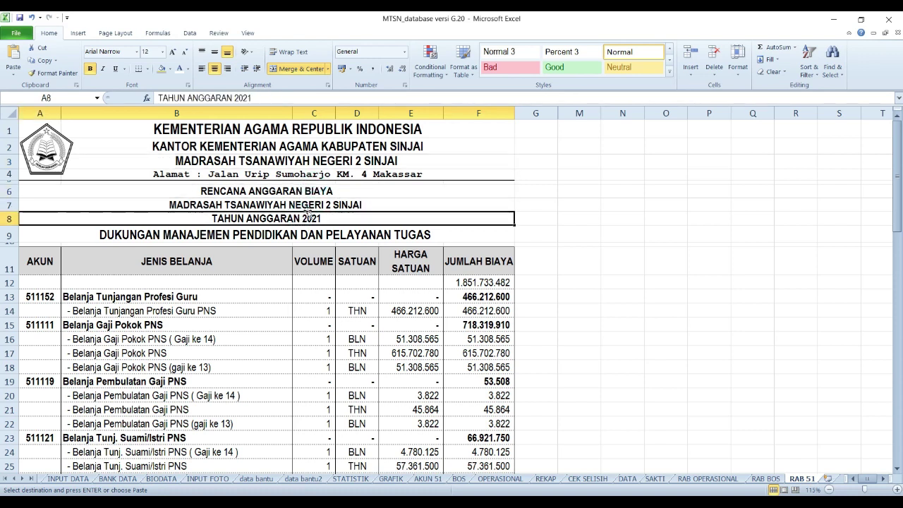
click(315, 190)
click(308, 204)
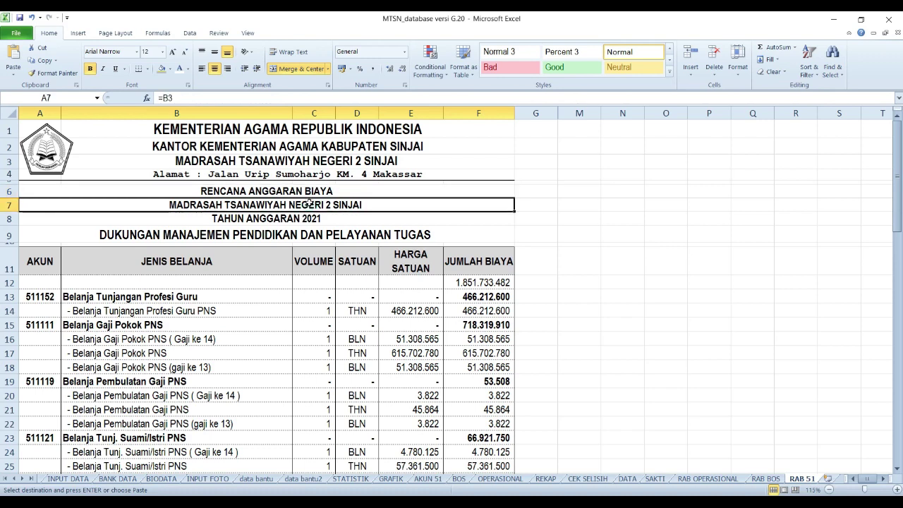
- Examine the RAB 51 budget lines from account 511152 through 512411 and the signature block below them
scroll(309, 202, down, 4)
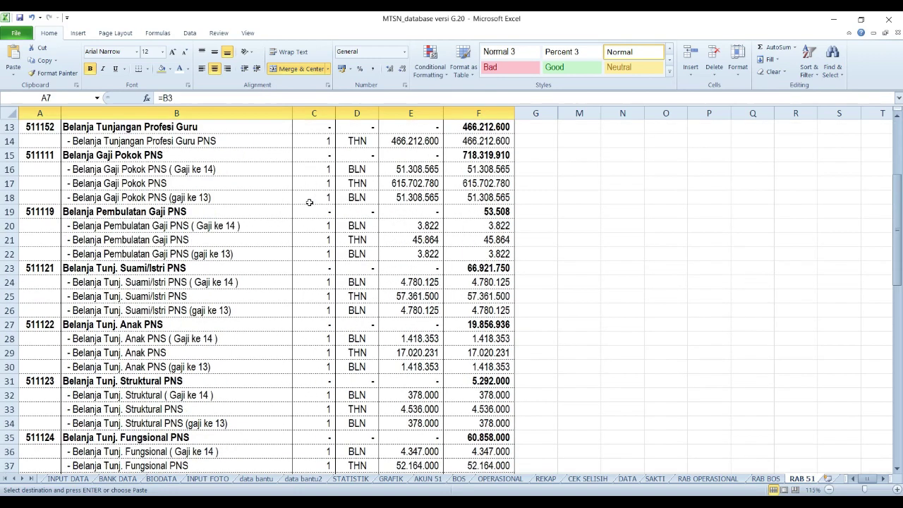
scroll(309, 203, down, 4)
scroll(309, 202, up, 6)
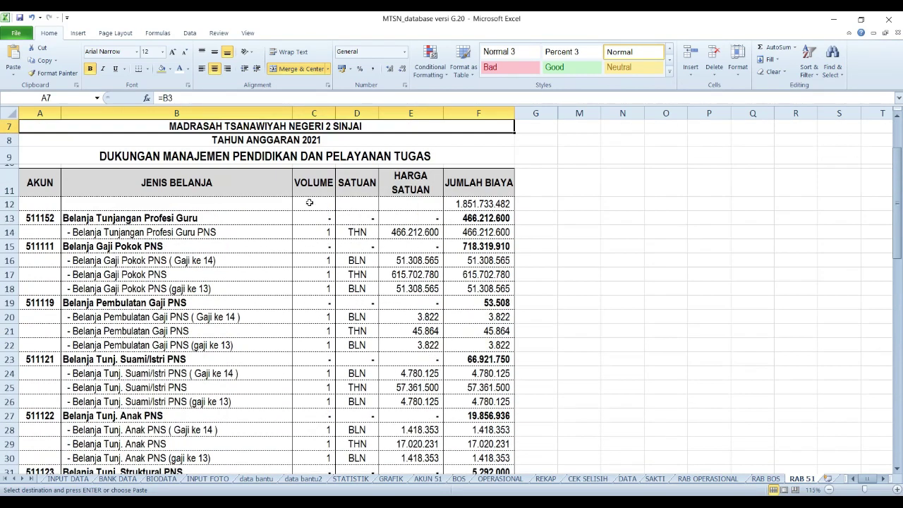
scroll(309, 203, down, 20)
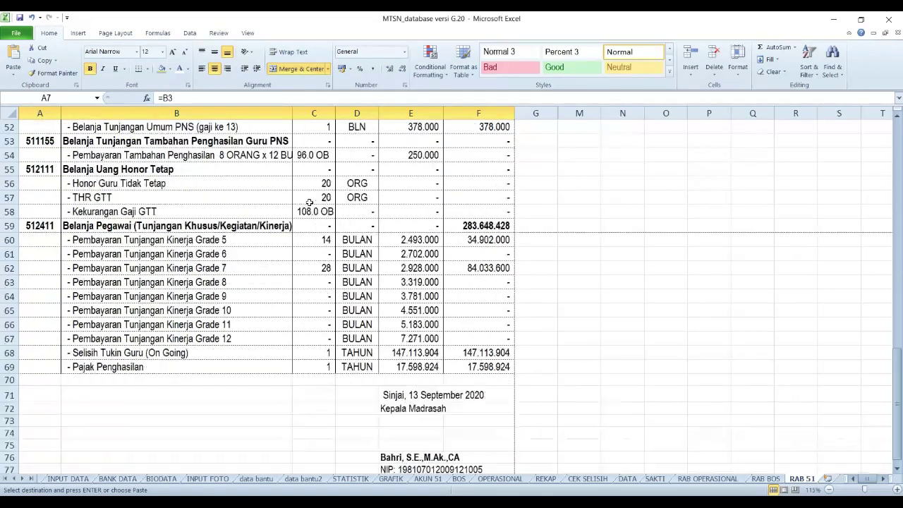
scroll(309, 202, up, 2)
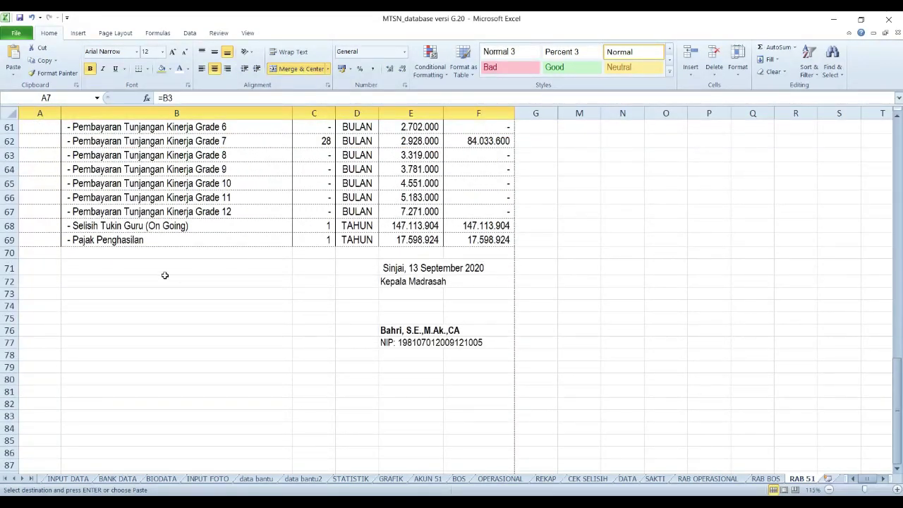
scroll(169, 254, up, 2)
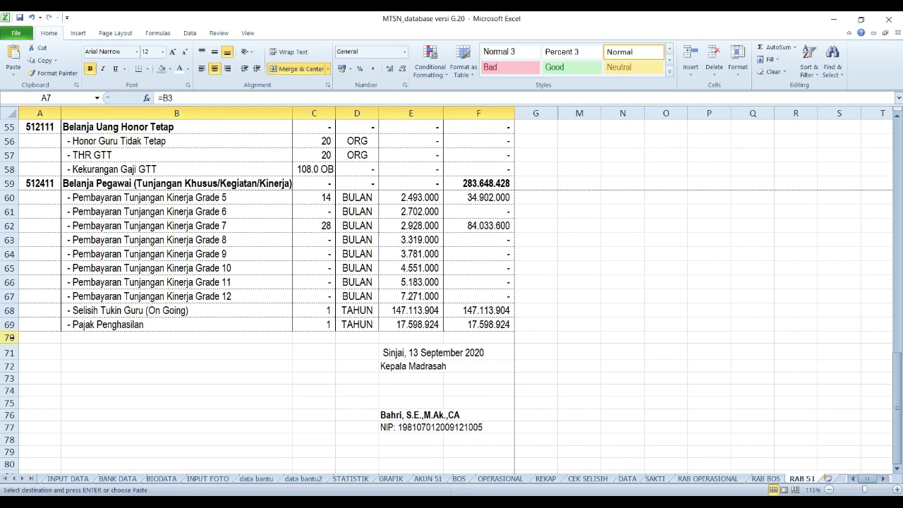
scroll(232, 332, up, 3)
scroll(232, 332, down, 4)
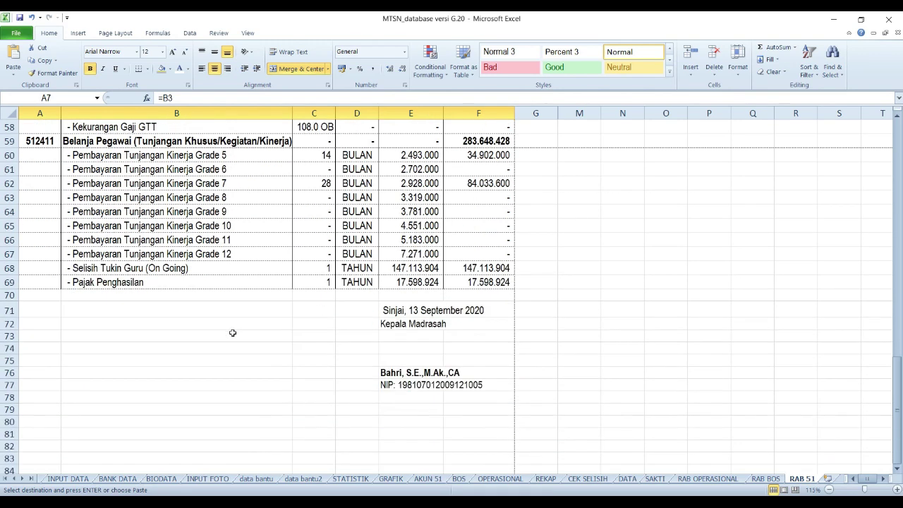
- Check the formulas behind the date cell E71 and the signatory name cell E76 in the RAB 51 signature block
scroll(307, 261, up, 1)
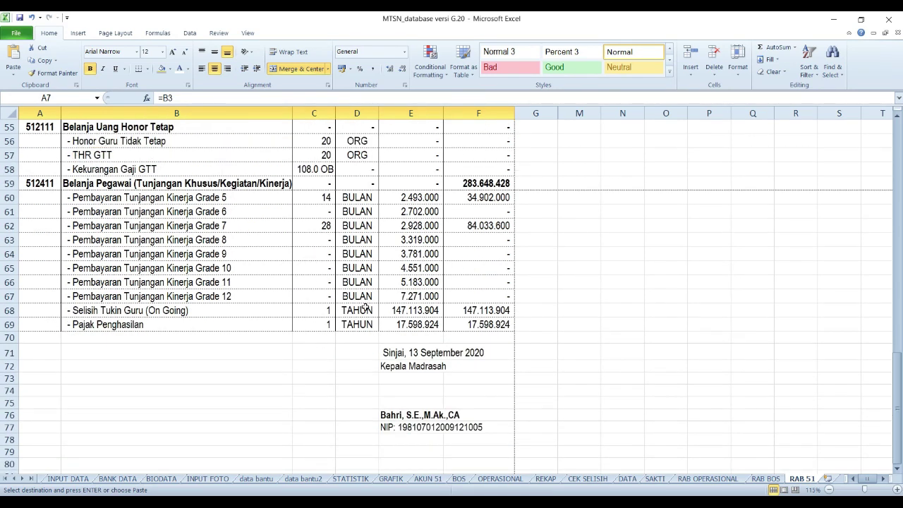
click(414, 353)
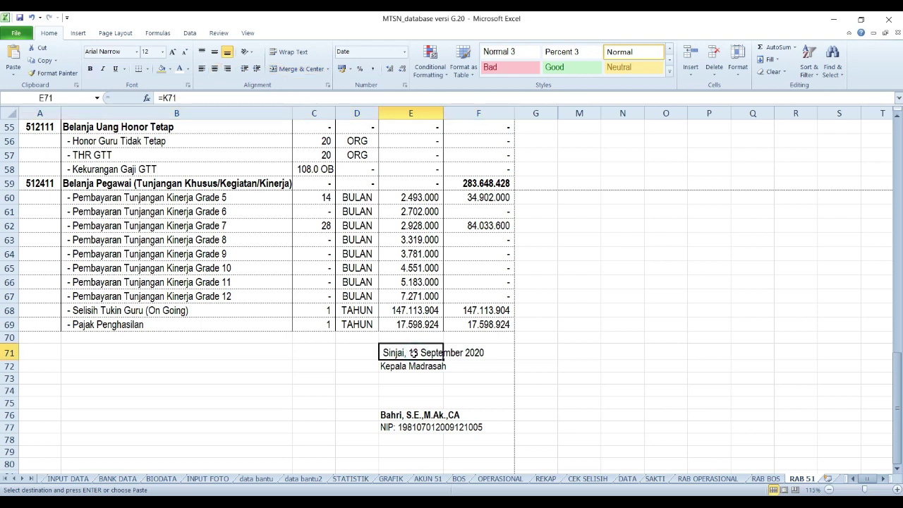
scroll(414, 353, down, 2)
click(414, 331)
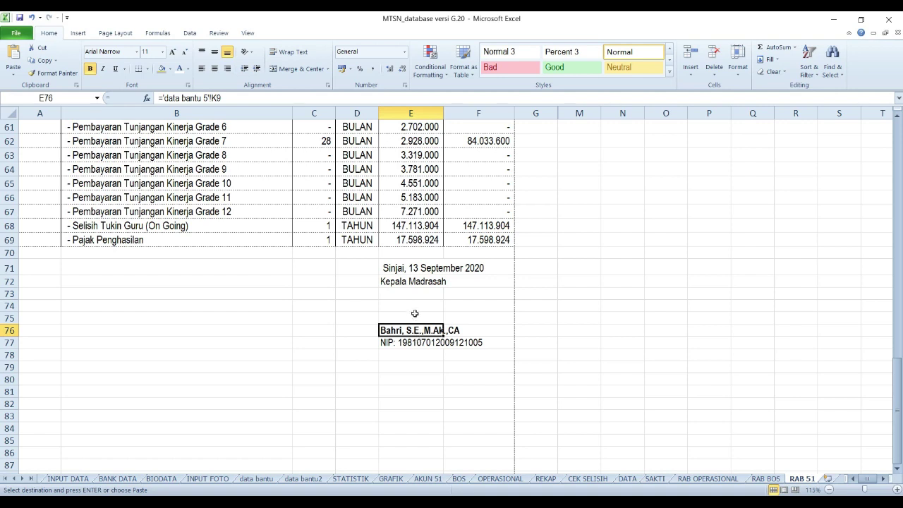
- Make the overall JUMLAH BIAYA total in cell F12 of the RAB 51 sheet bold
scroll(415, 313, up, 2)
scroll(415, 313, up, 13)
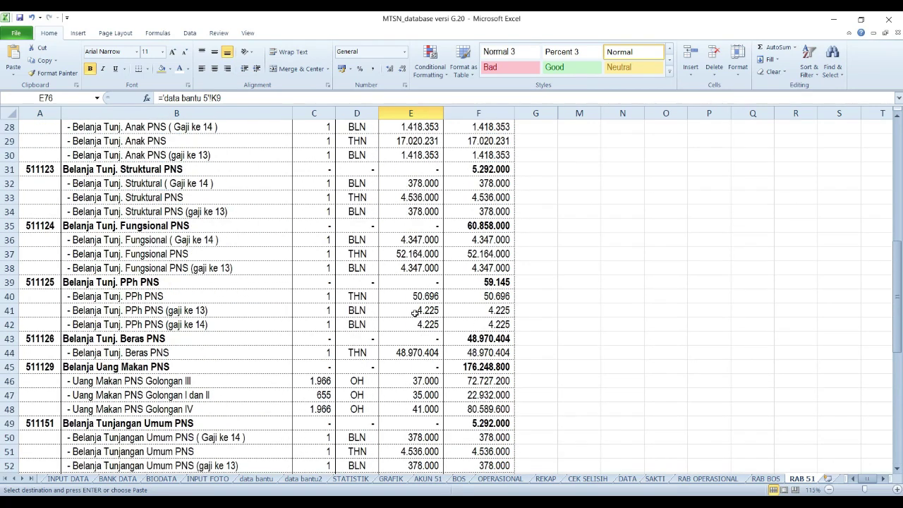
scroll(610, 379, up, 5)
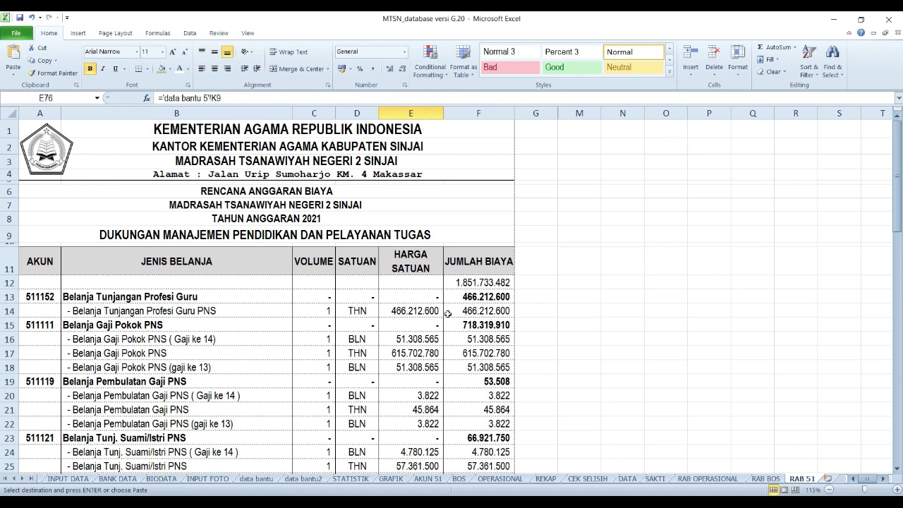
click(501, 281)
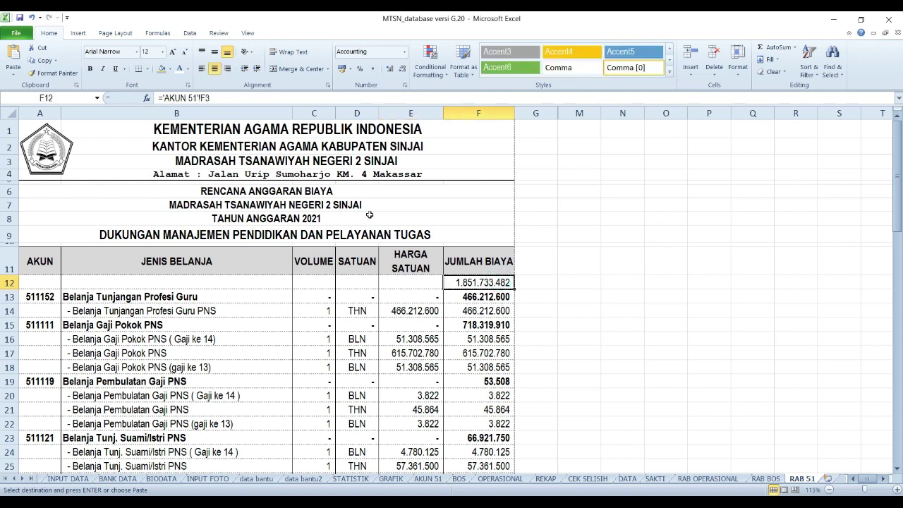
click(88, 67)
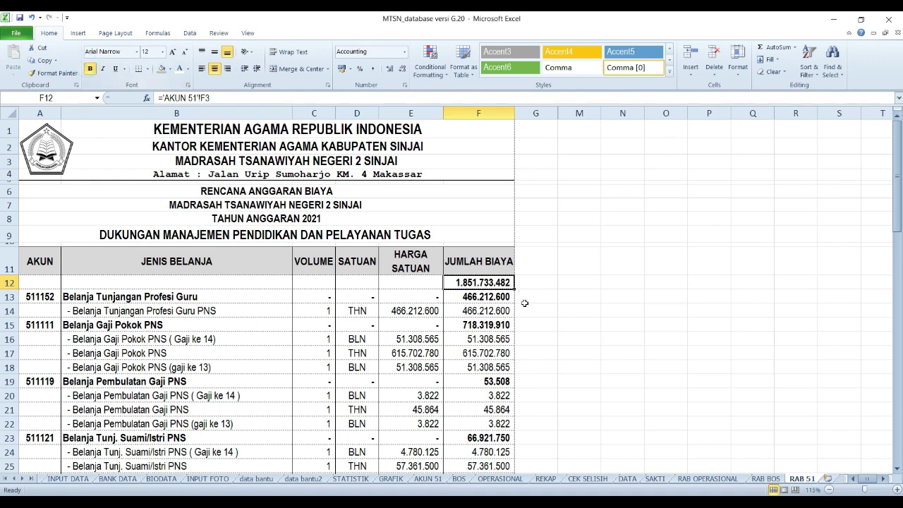
click(477, 305)
click(487, 282)
- Check the POK DATABASE total in E19 of the CEK SELISIH sheet against the RAB 51 total, and return to the menu
click(599, 479)
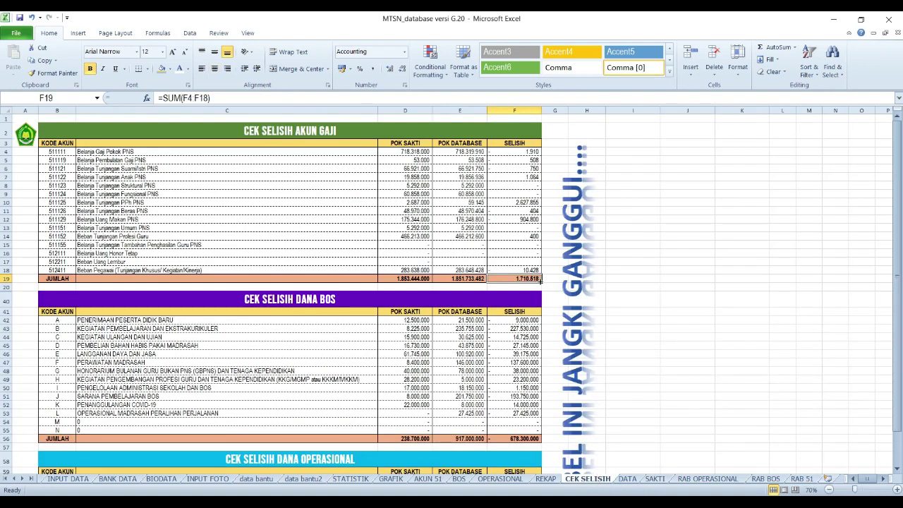
click(459, 278)
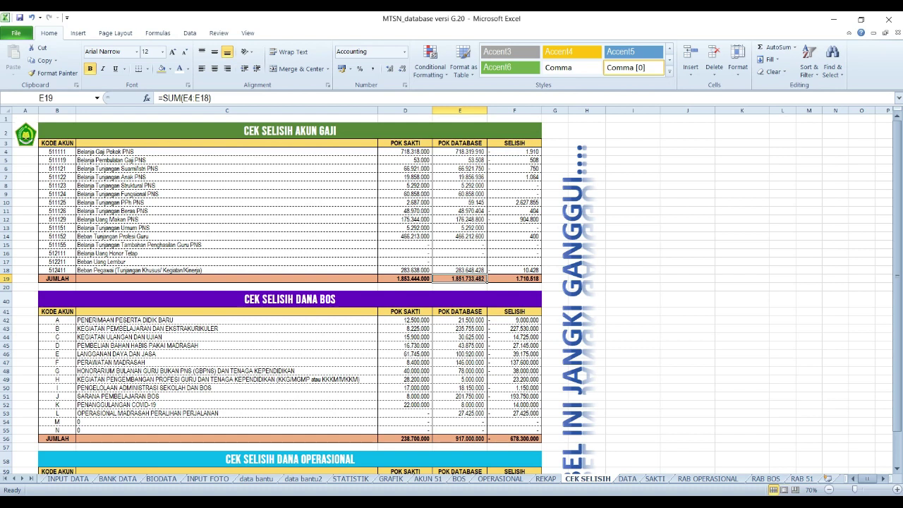
click(27, 147)
- Reopen the RAB AKUN 51 output and check the volume and unit cells of Tunjangan Kinerja Grade 5 and Grade 7
click(487, 237)
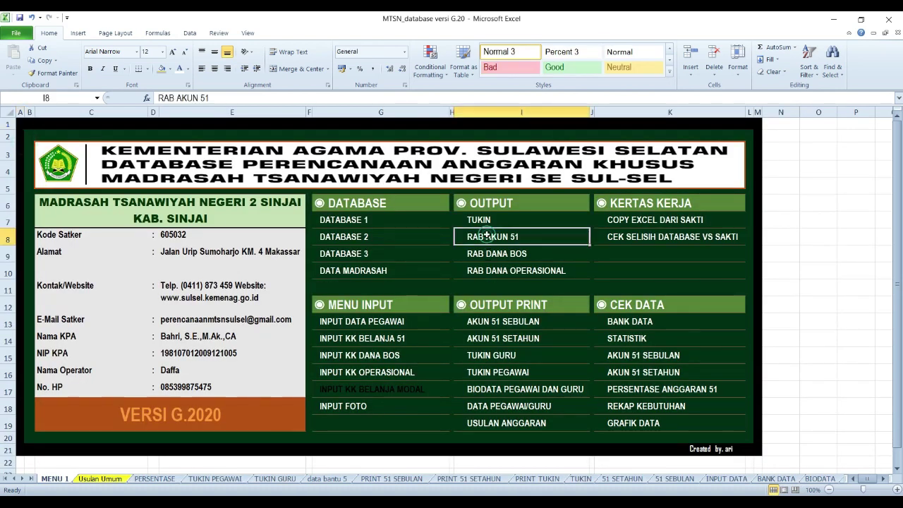
scroll(514, 339, down, 20)
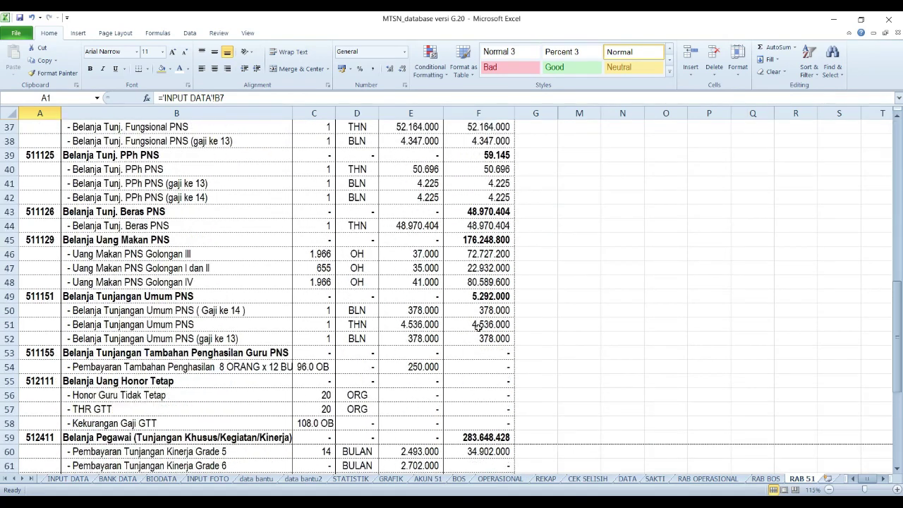
scroll(478, 328, up, 4)
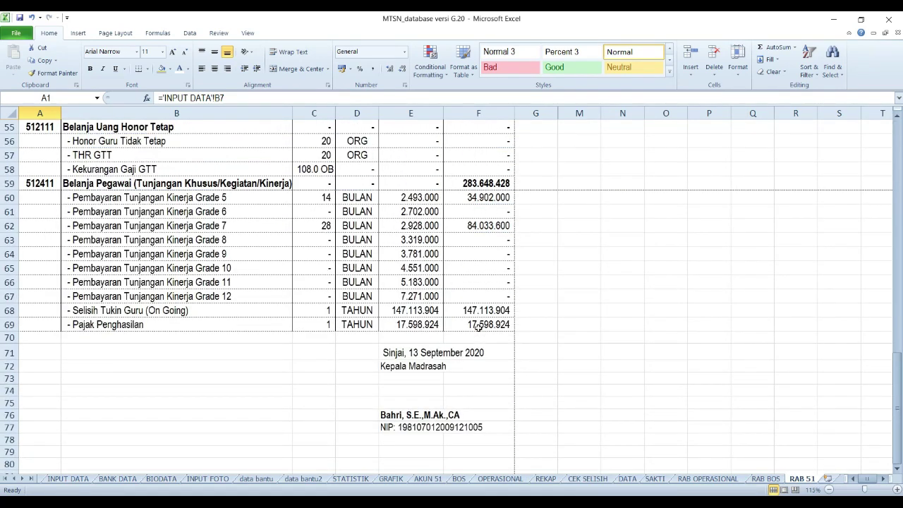
click(319, 198)
click(319, 225)
click(353, 227)
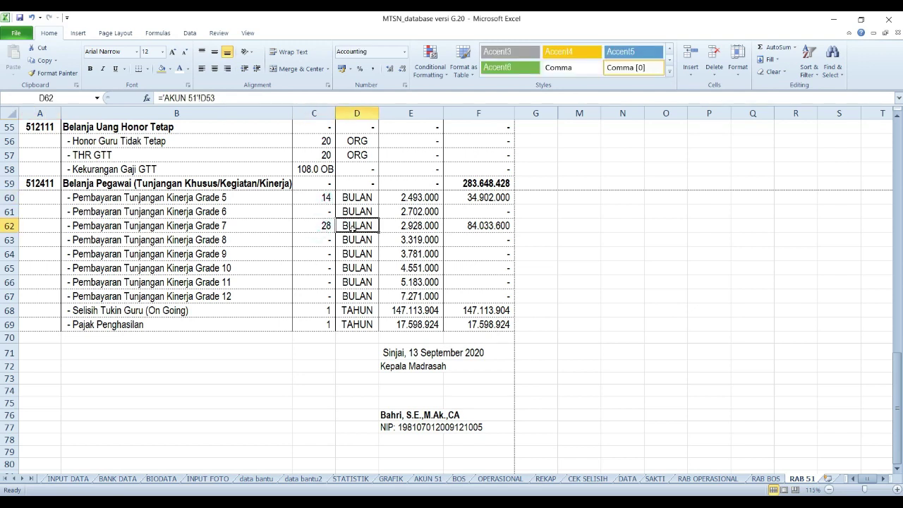
click(325, 198)
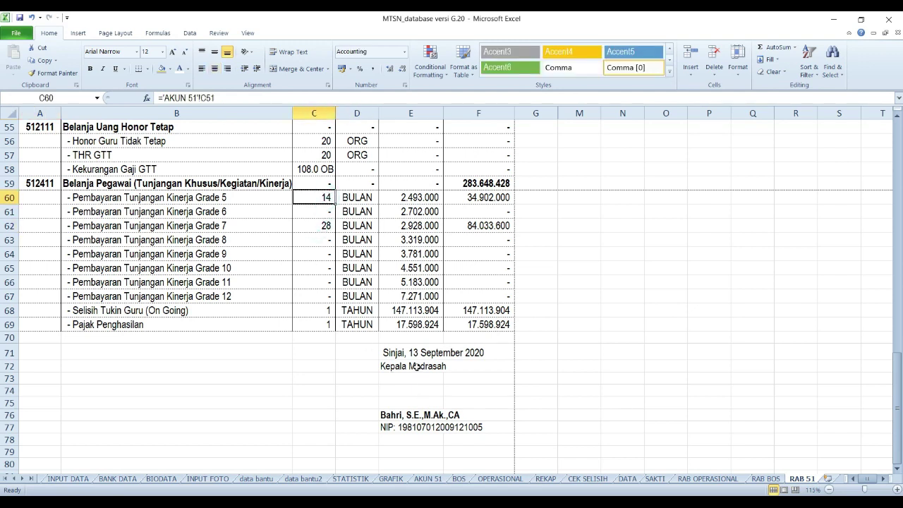
- Check the source formulas of the signatory name, NIP and date cells E76, E77 and E71 on RAB 51
click(401, 416)
click(402, 427)
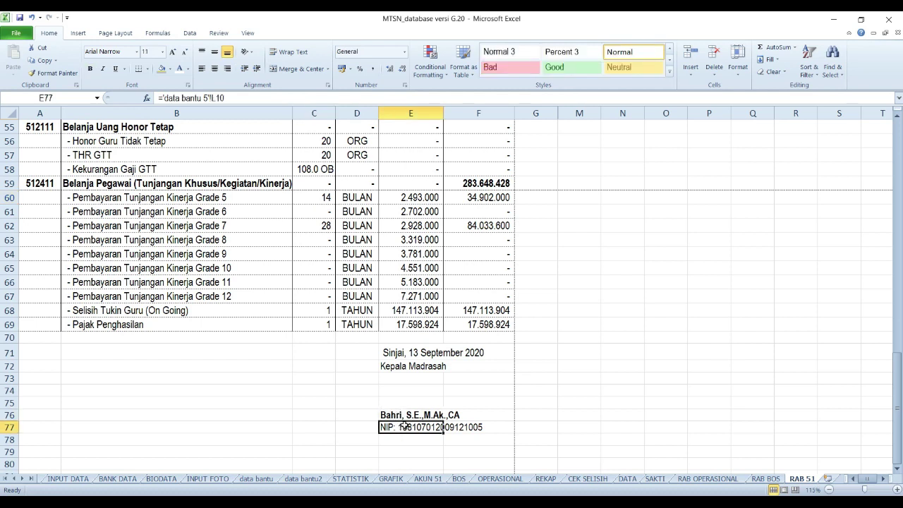
click(395, 352)
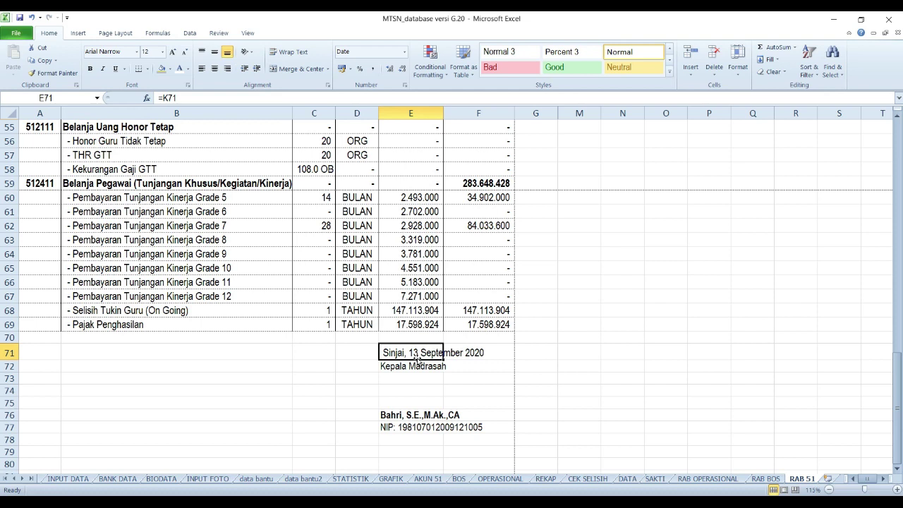
- Return to the MENU 1 sheet and open the RAB DANA BOS output
scroll(411, 354, up, 18)
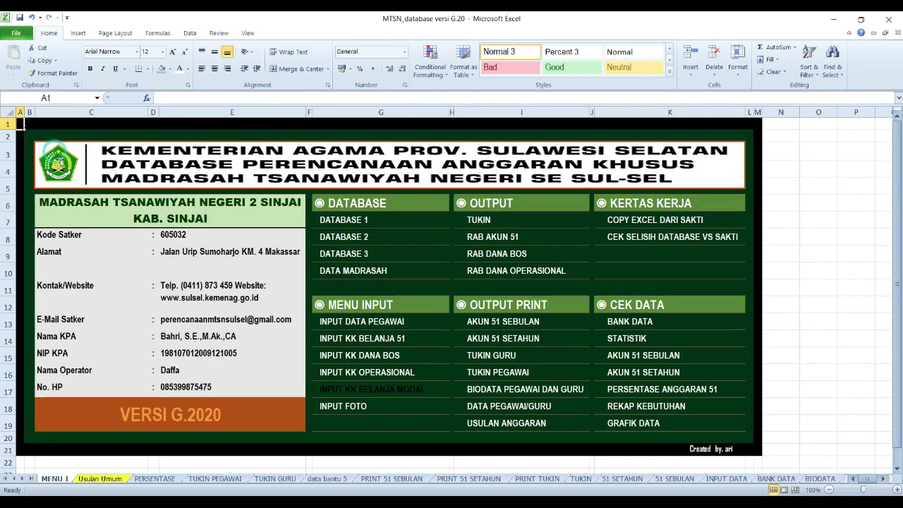
click(46, 148)
click(497, 256)
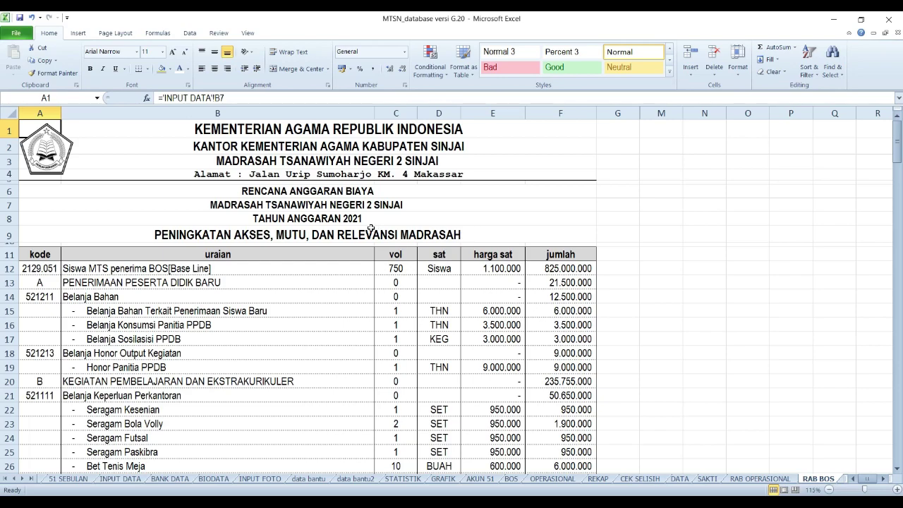
- Examine the RAB BOS budget lines down to the unused zero rows that follow section L
scroll(370, 228, down, 12)
scroll(370, 228, down, 20)
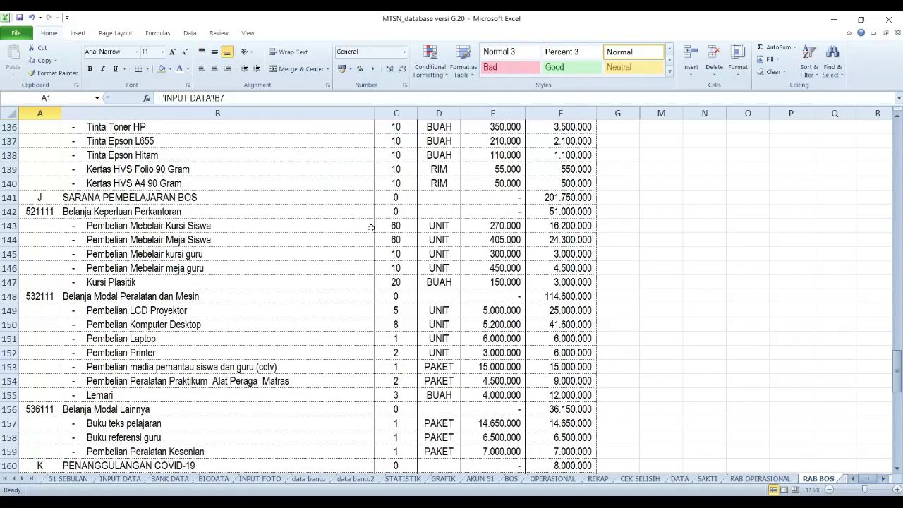
scroll(370, 228, down, 9)
scroll(371, 227, up, 6)
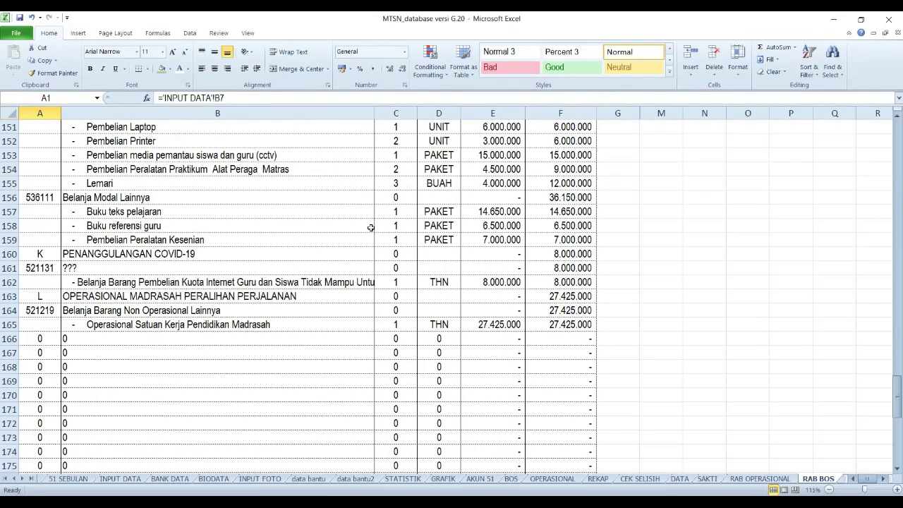
scroll(371, 228, down, 3)
scroll(425, 249, down, 5)
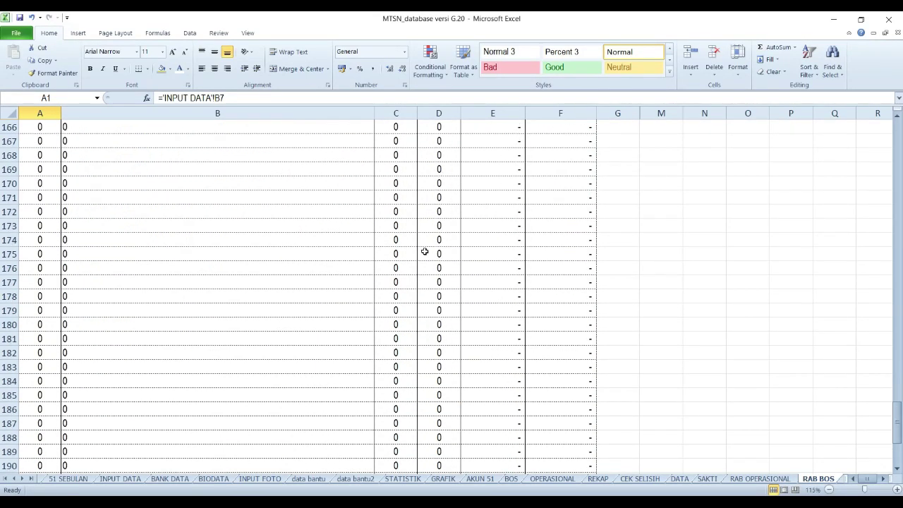
scroll(421, 252, up, 4)
- Hide the unused zero rows 166 through 195 on the RAB BOS sheet
drag(42, 254, 533, 425)
scroll(534, 425, up, 7)
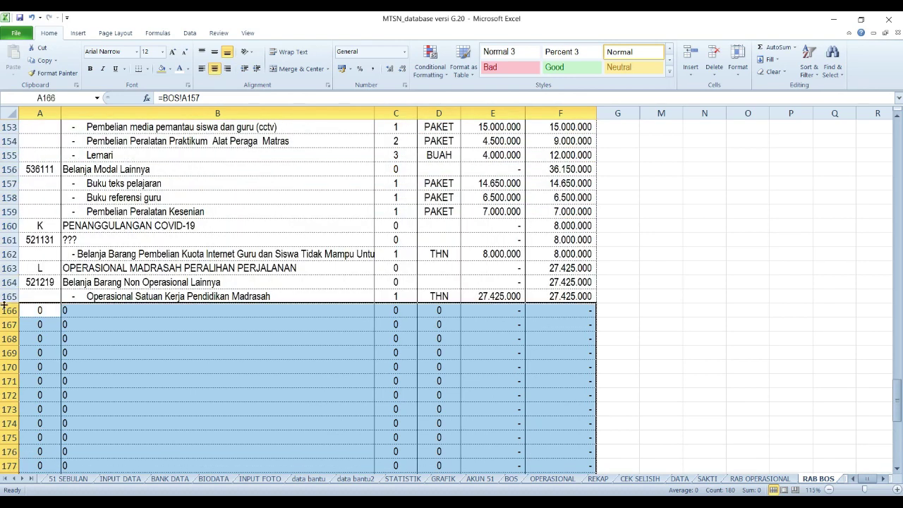
drag(6, 308, 10, 416)
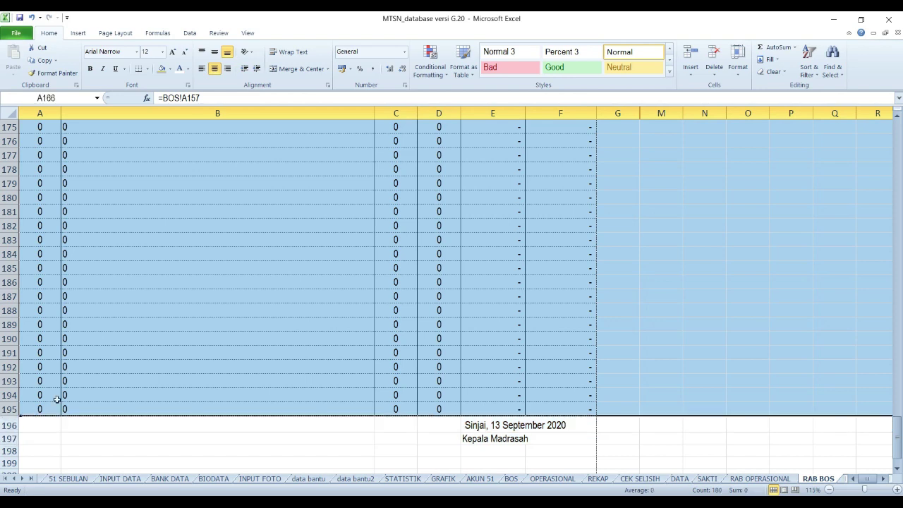
right_click(407, 223)
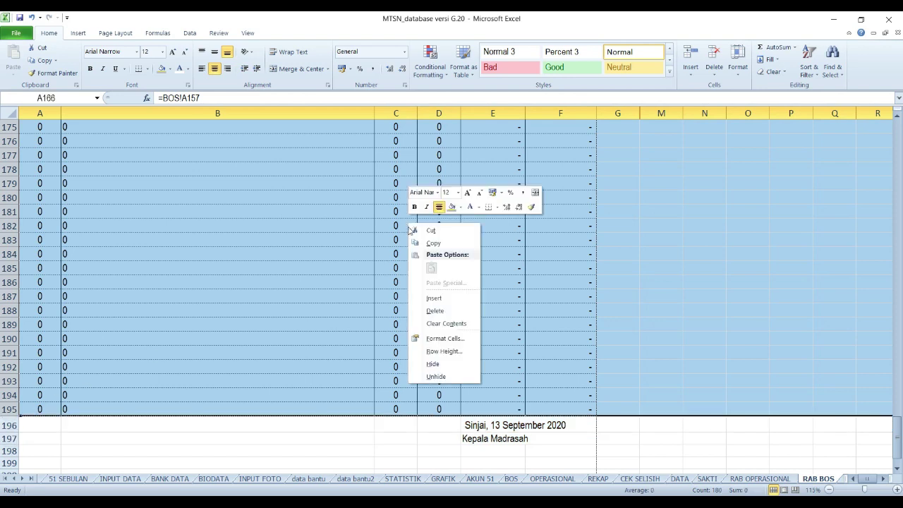
click(436, 364)
click(414, 329)
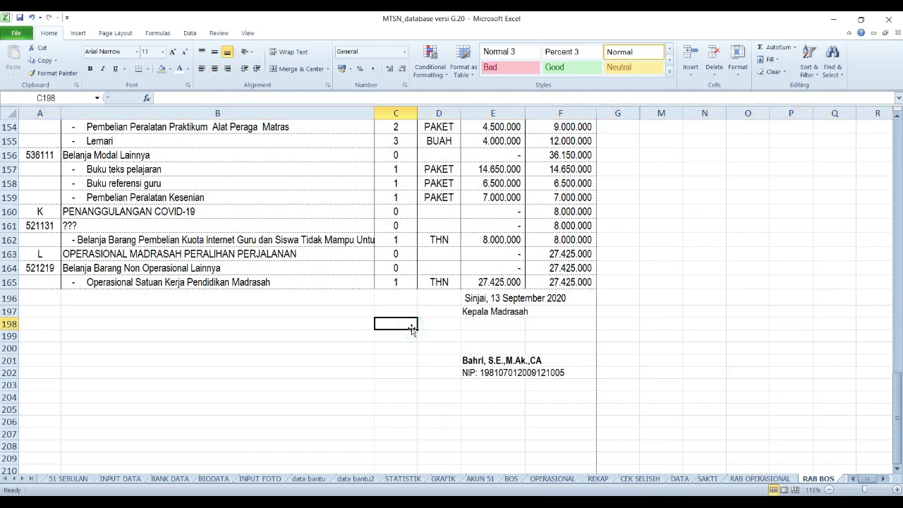
- Preview the RAB BOS printout through page 3, and return to the sheet without printing
scroll(413, 330, up, 5)
scroll(412, 329, up, 4)
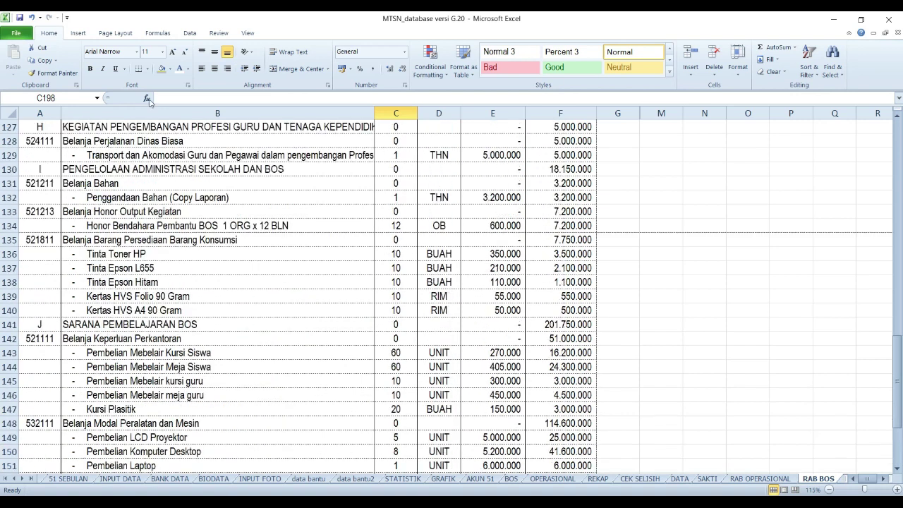
click(15, 33)
click(18, 177)
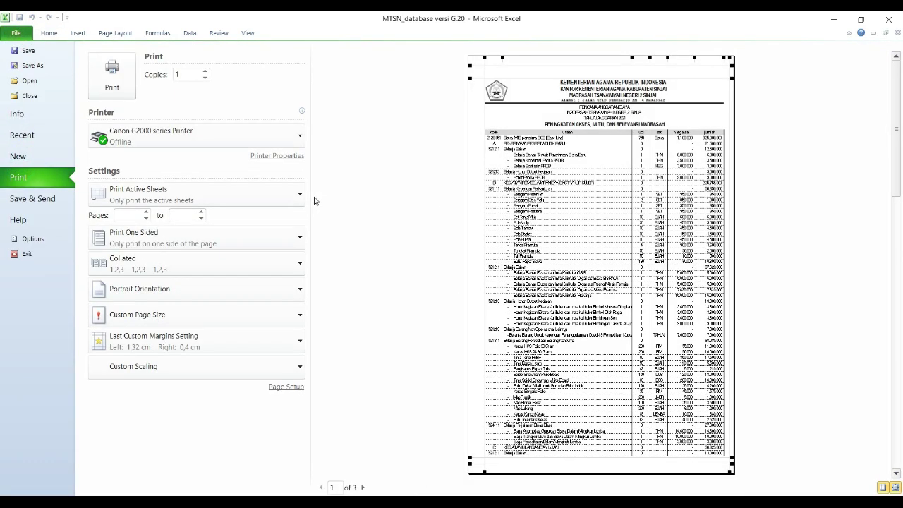
click(363, 488)
click(363, 487)
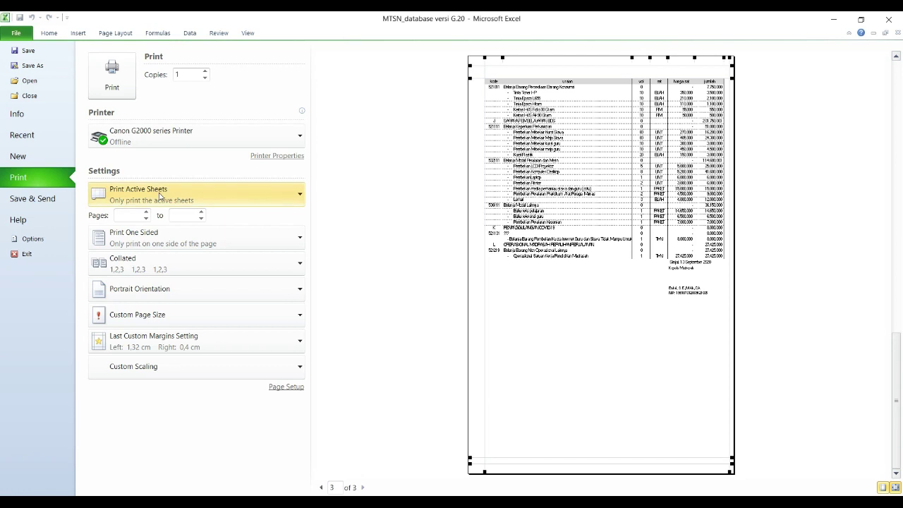
key(Escape)
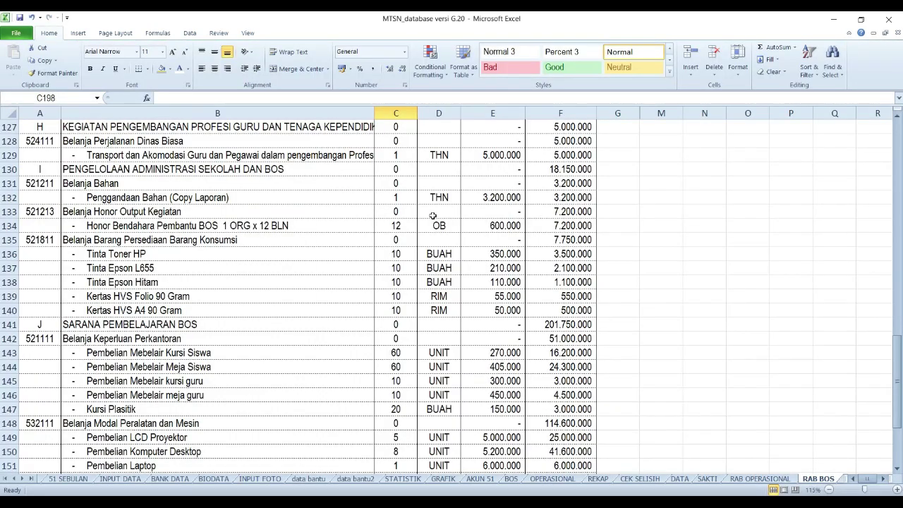
- Go back from RAB BOS to the menu and open the RAB DANA OPERASIONAL output
scroll(410, 244, up, 5)
scroll(410, 244, up, 20)
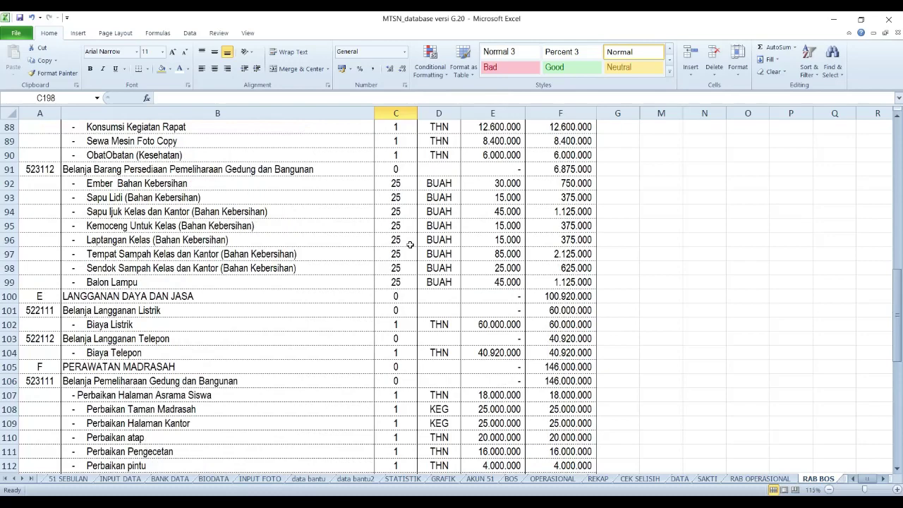
scroll(410, 244, up, 16)
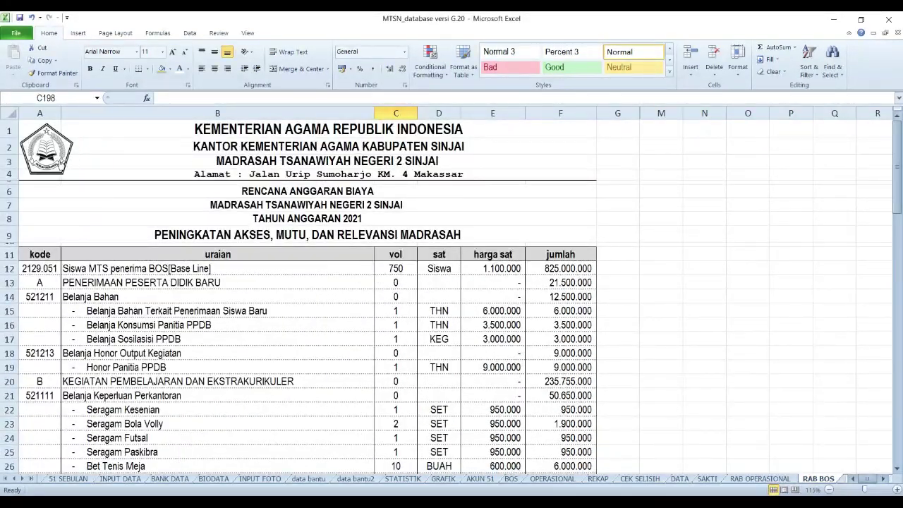
click(49, 162)
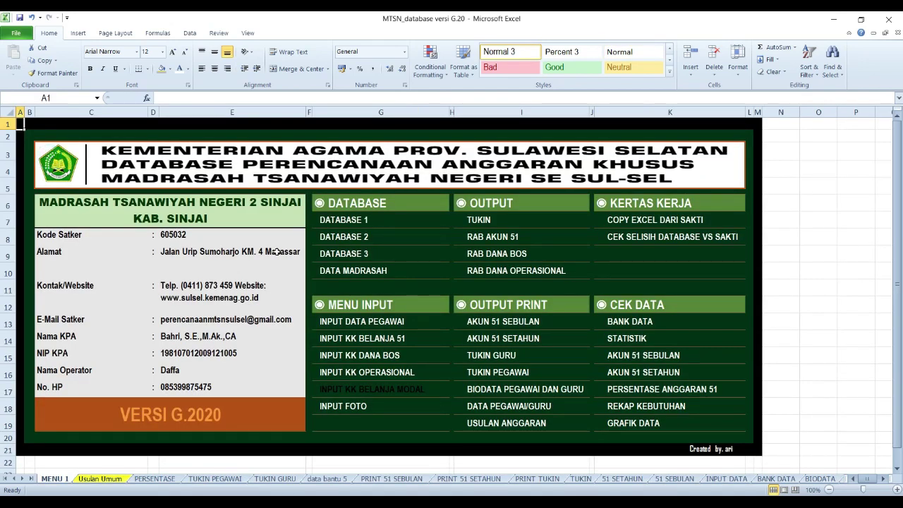
click(527, 273)
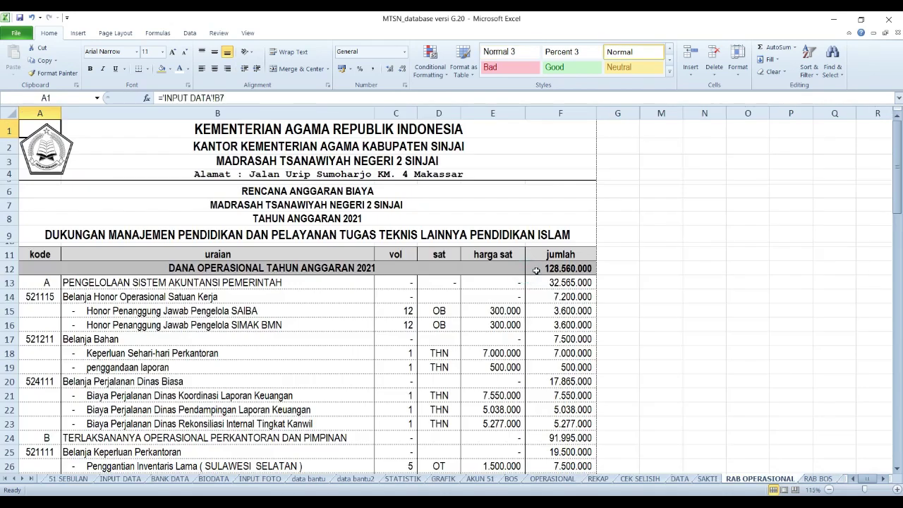
- Examine the RAB OPERASIONAL budget lines, the unused zero rows below section D and the signature block
scroll(522, 248, down, 16)
scroll(522, 248, up, 16)
scroll(370, 234, down, 20)
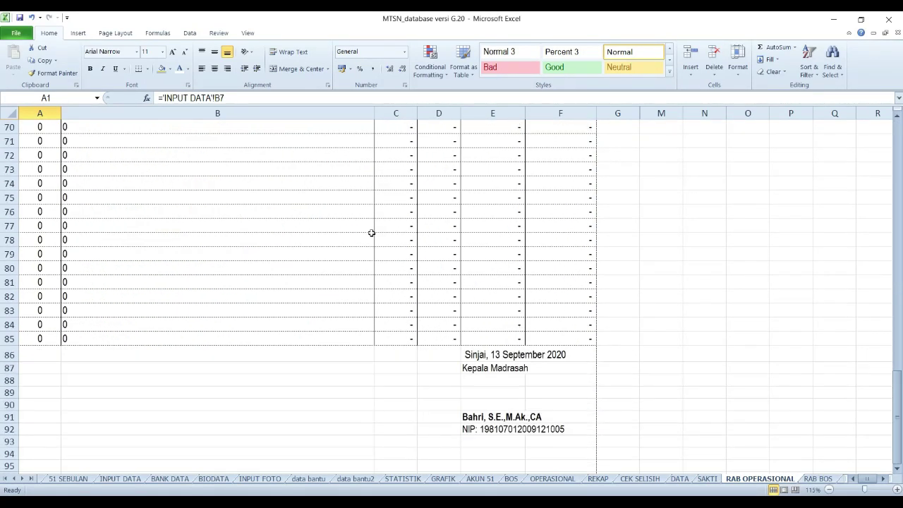
scroll(371, 233, down, 4)
scroll(371, 232, up, 15)
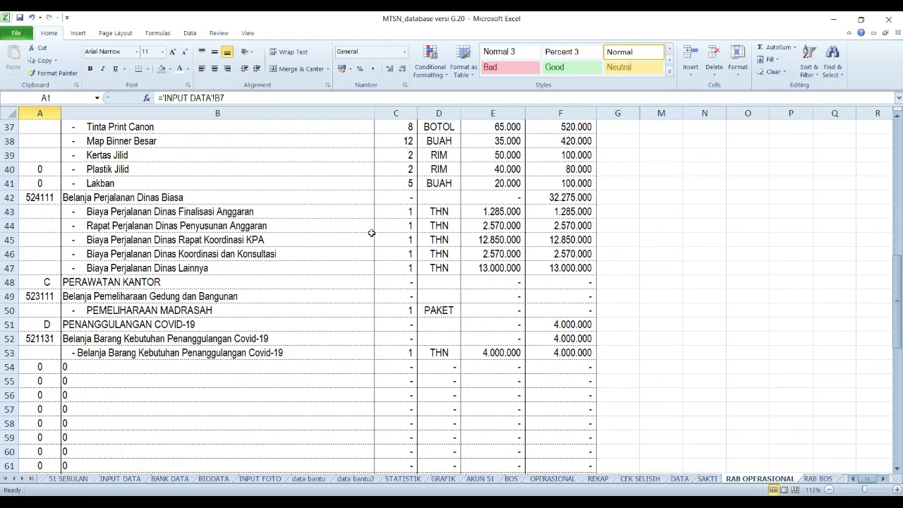
- Hide the unused zero rows 54 through 85 on the RAB OPERASIONAL sheet
scroll(371, 232, down, 3)
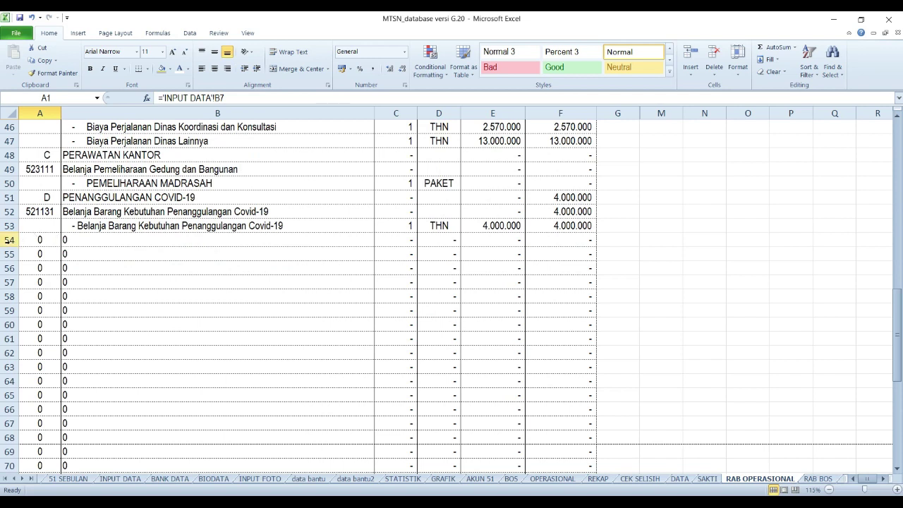
click(9, 239)
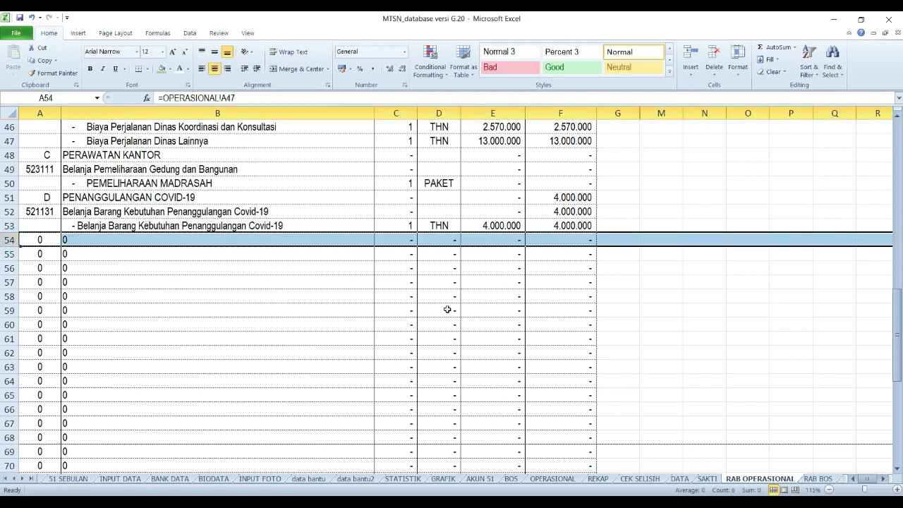
click(11, 240)
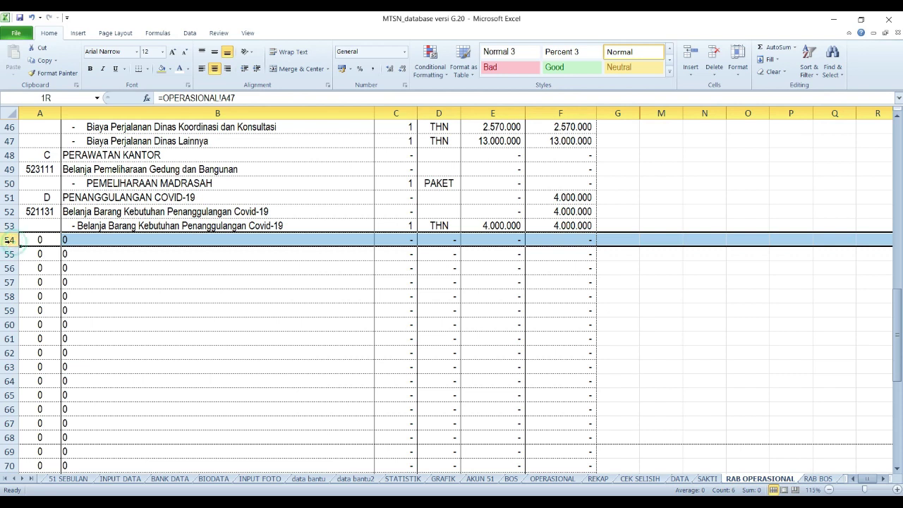
click(10, 239)
drag(10, 239, 10, 409)
scroll(36, 381, up, 7)
click(64, 297)
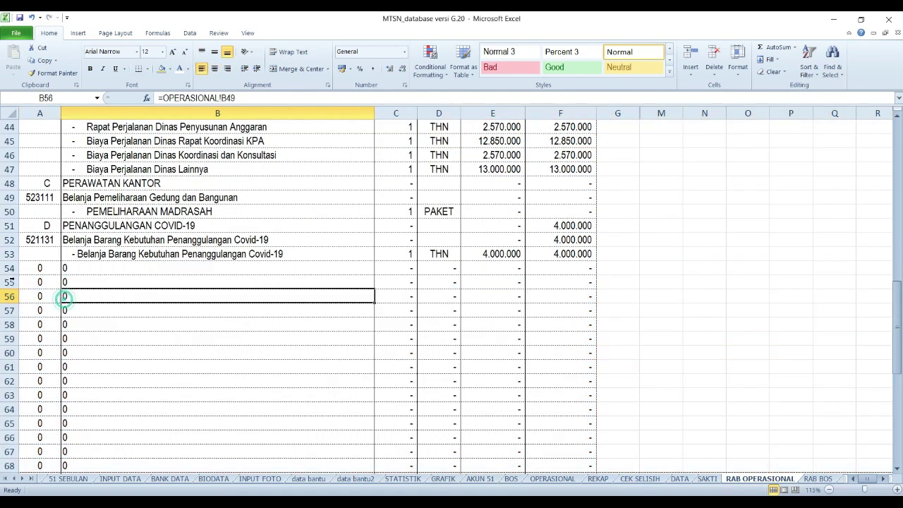
click(9, 268)
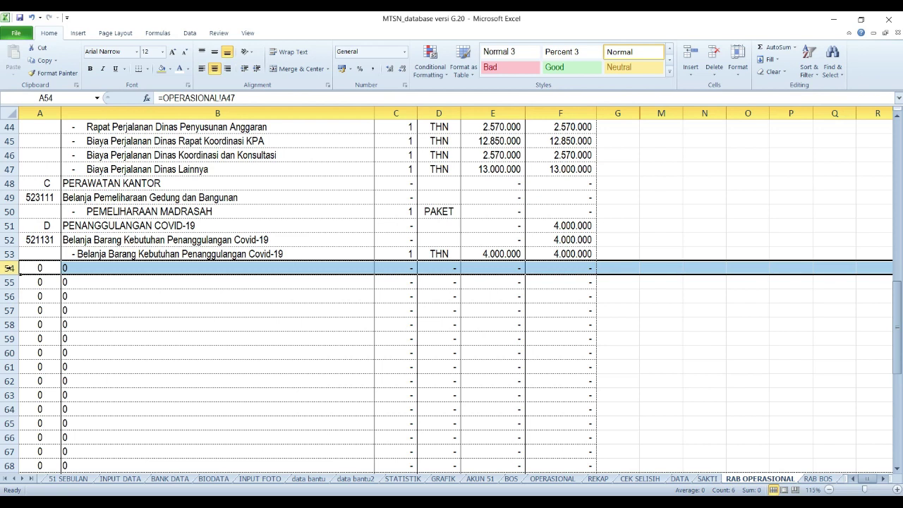
mouse_move(10, 268)
mouse_down()
mouse_move(9, 466)
mouse_move(21, 416)
mouse_move(46, 398)
mouse_up()
right_click(63, 374)
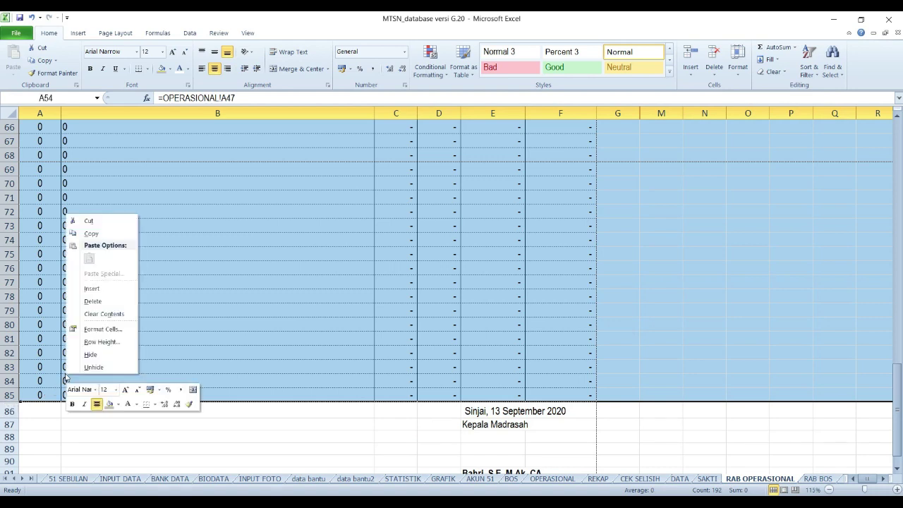
click(91, 355)
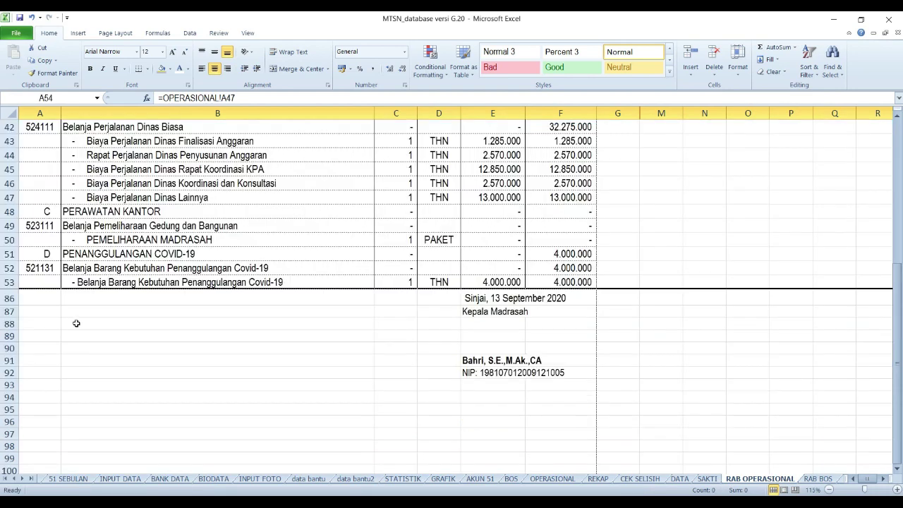
- Unhide the hidden rows between row 53 and row 86 on the RAB OPERASIONAL sheet
click(200, 336)
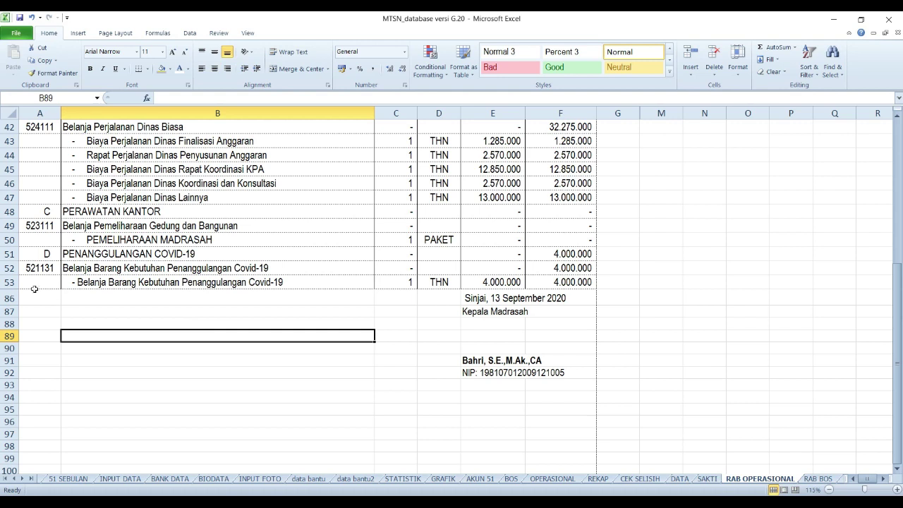
drag(11, 283, 24, 301)
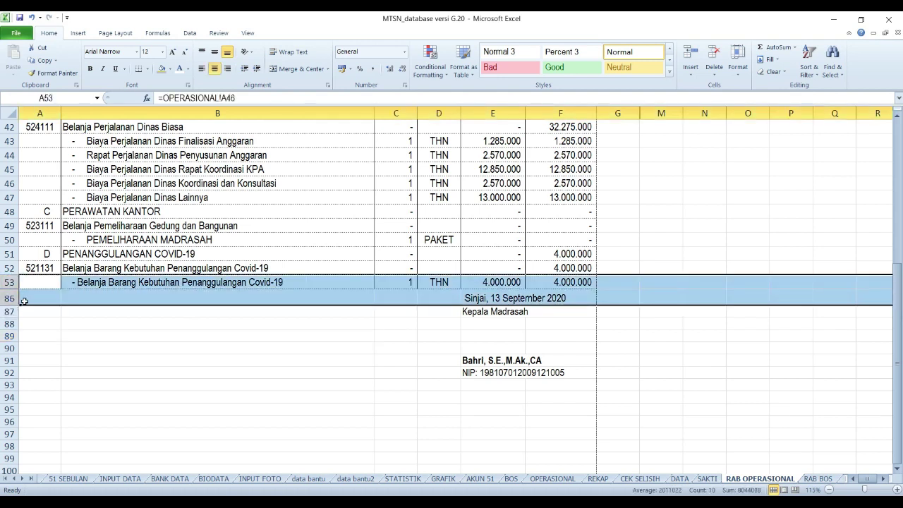
right_click(21, 301)
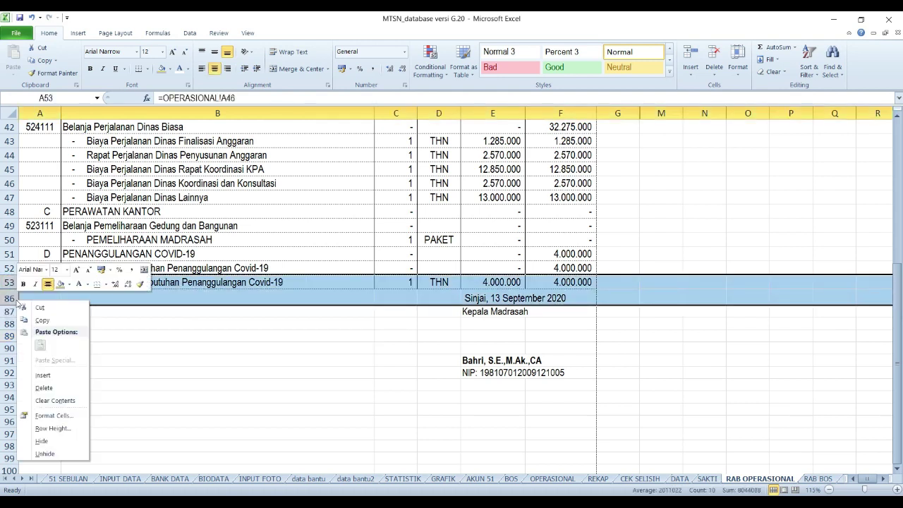
click(52, 455)
click(240, 378)
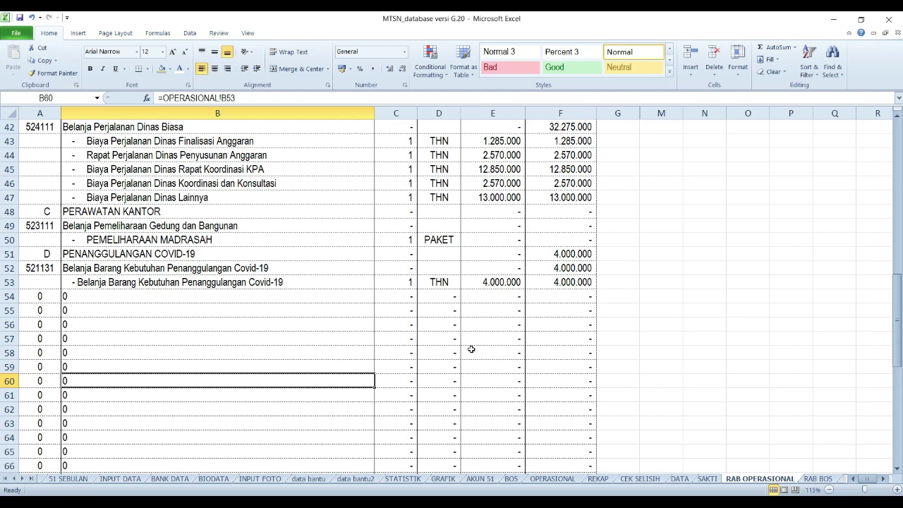
- Review the RAB OPERASIONAL budget lines back up to the heading, and return to the main menu sheet
scroll(471, 349, up, 6)
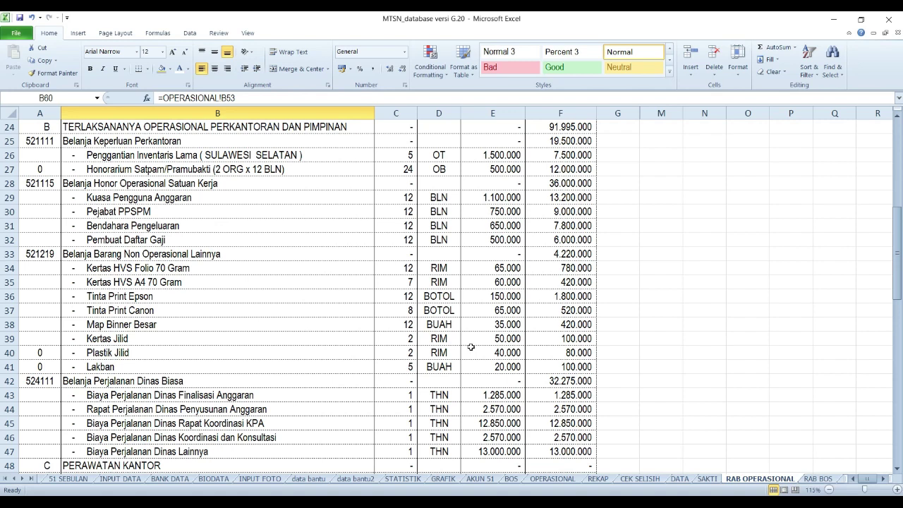
scroll(471, 347, up, 5)
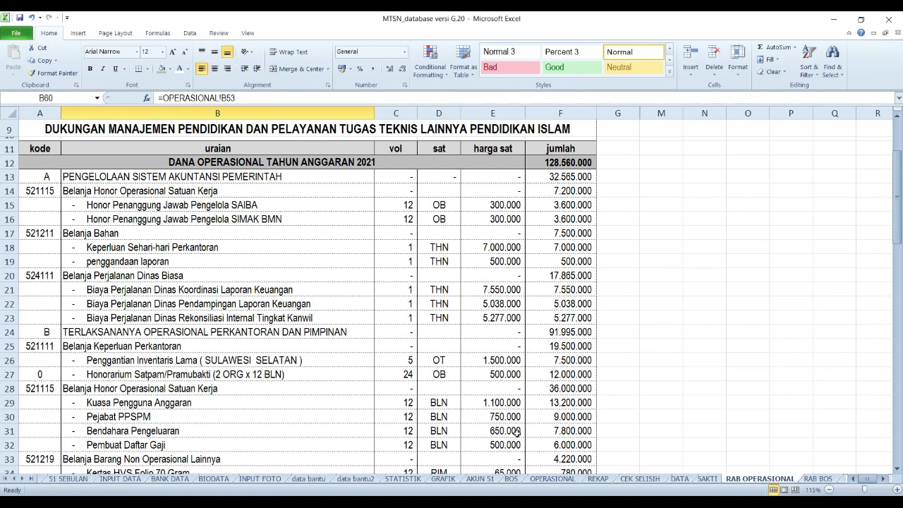
scroll(128, 178, up, 3)
click(55, 145)
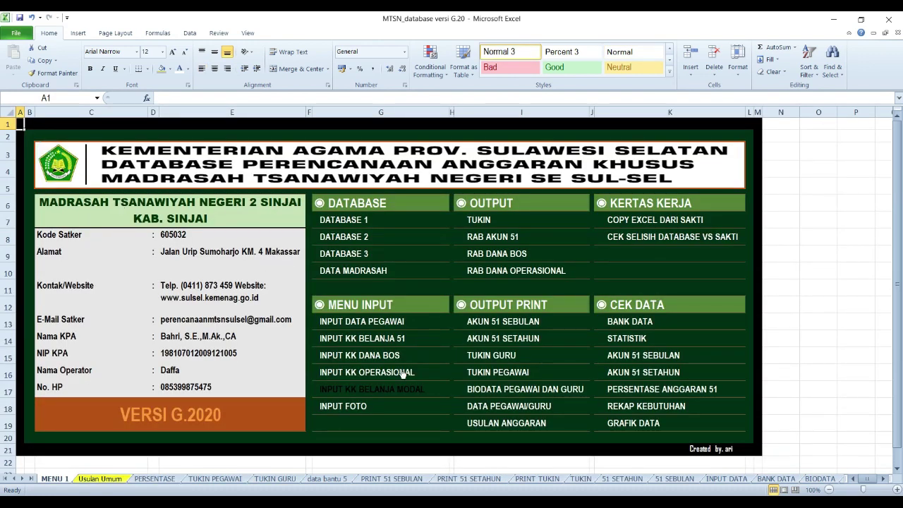